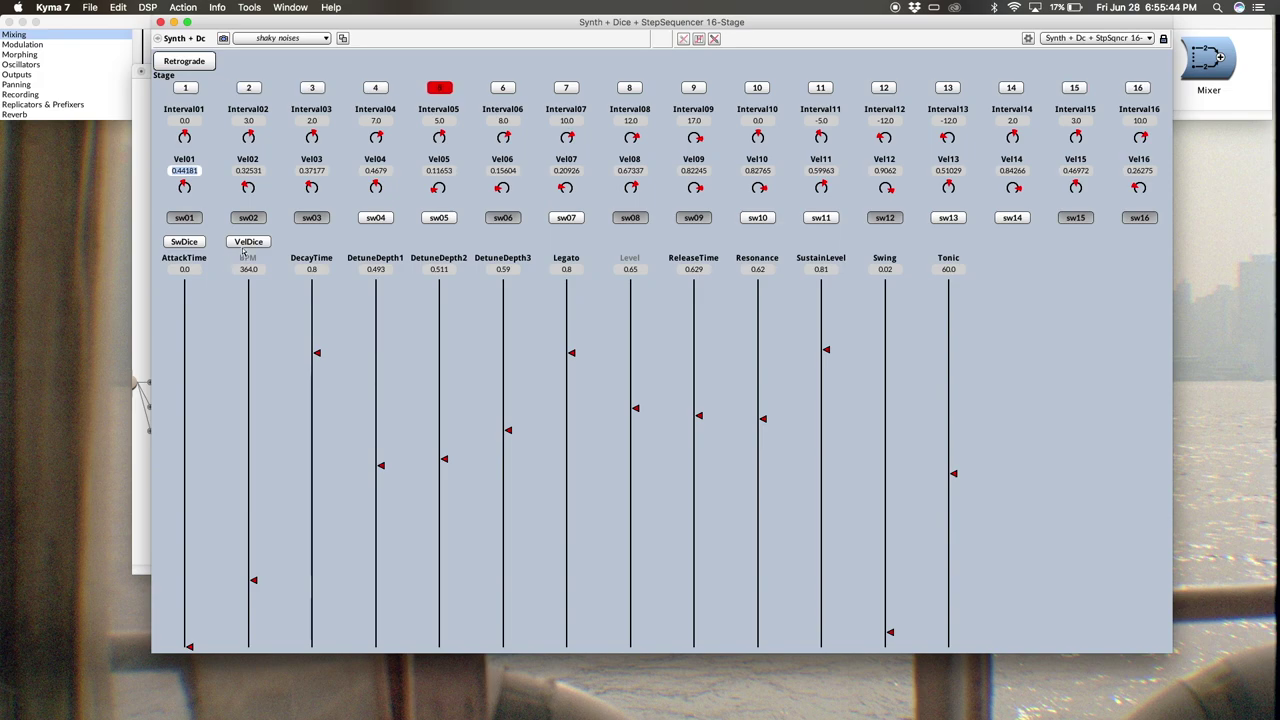
Step: Randomize Vel01–Vel16 twice with VelDice, then sw01–sw16 twice with SwDice, then the velocities again
left_click(246, 245)
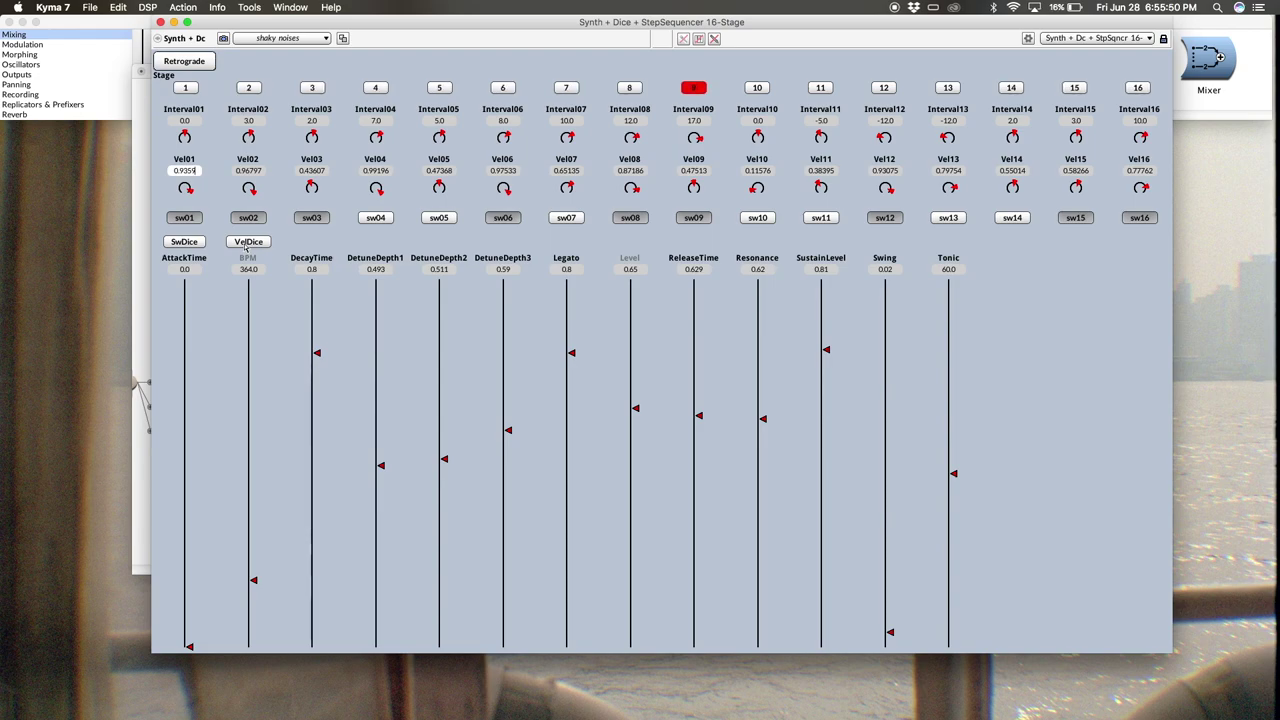
left_click(246, 245)
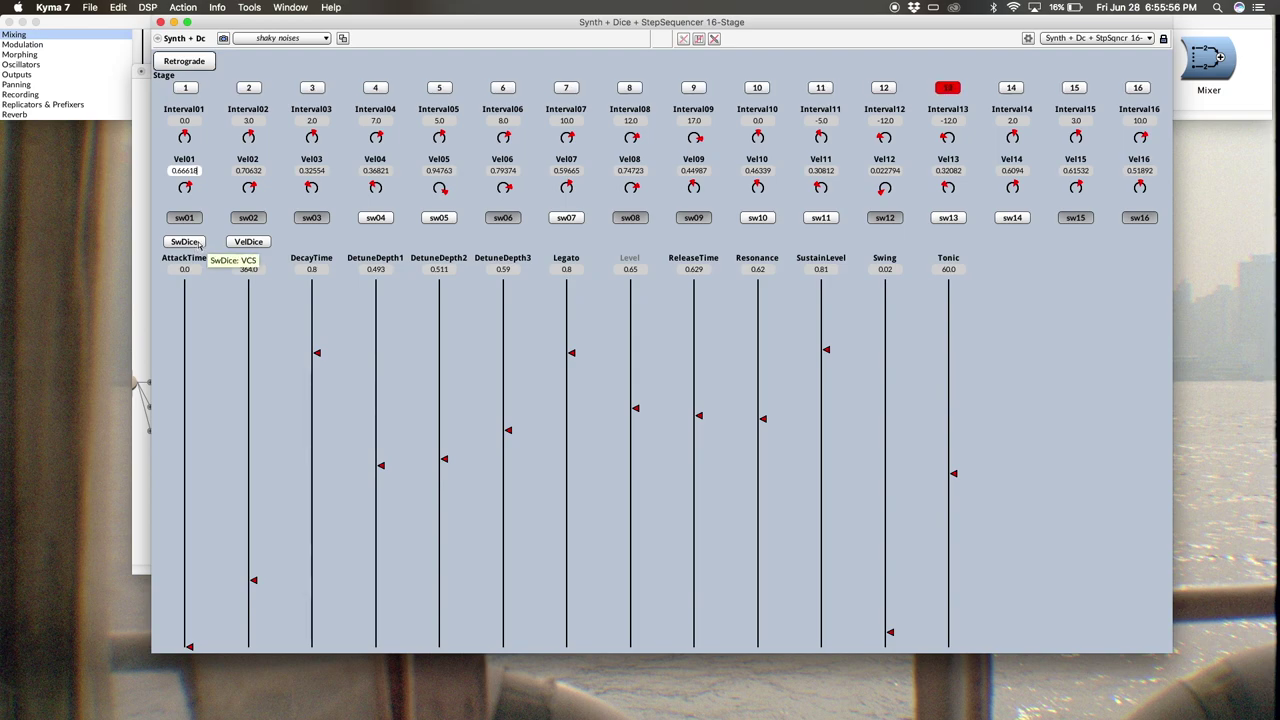
left_click(199, 245)
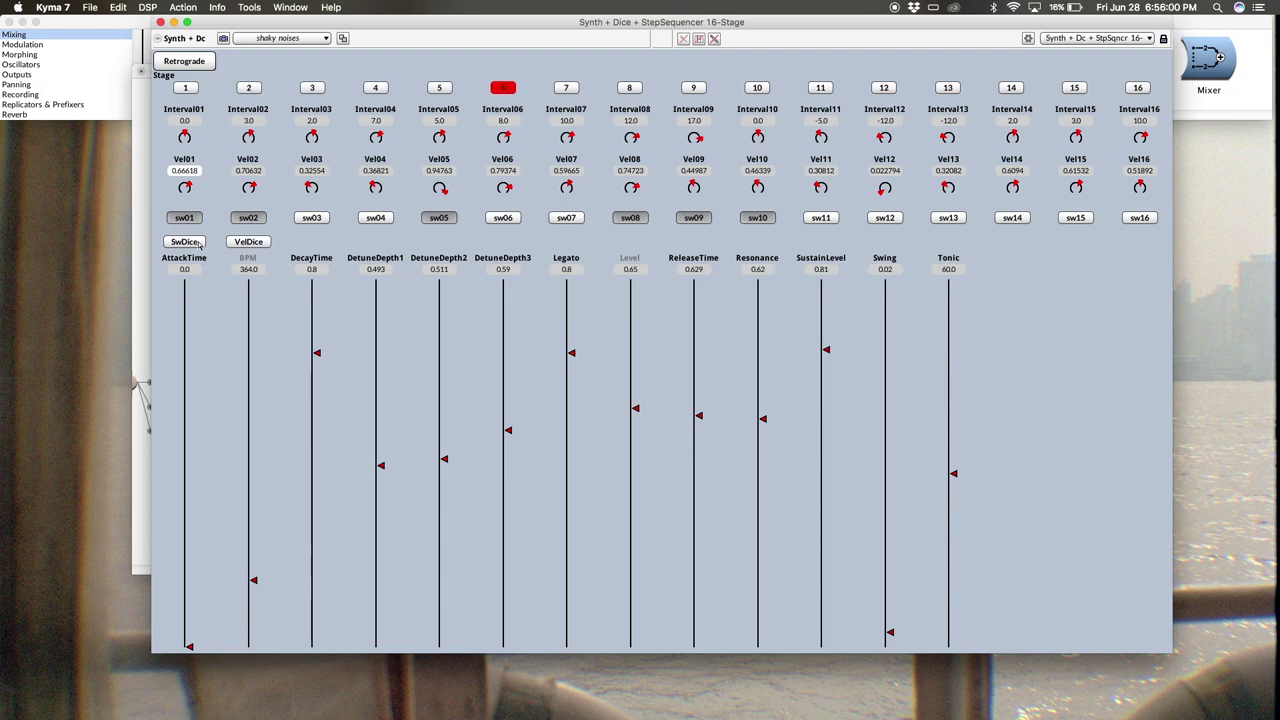
left_click(199, 245)
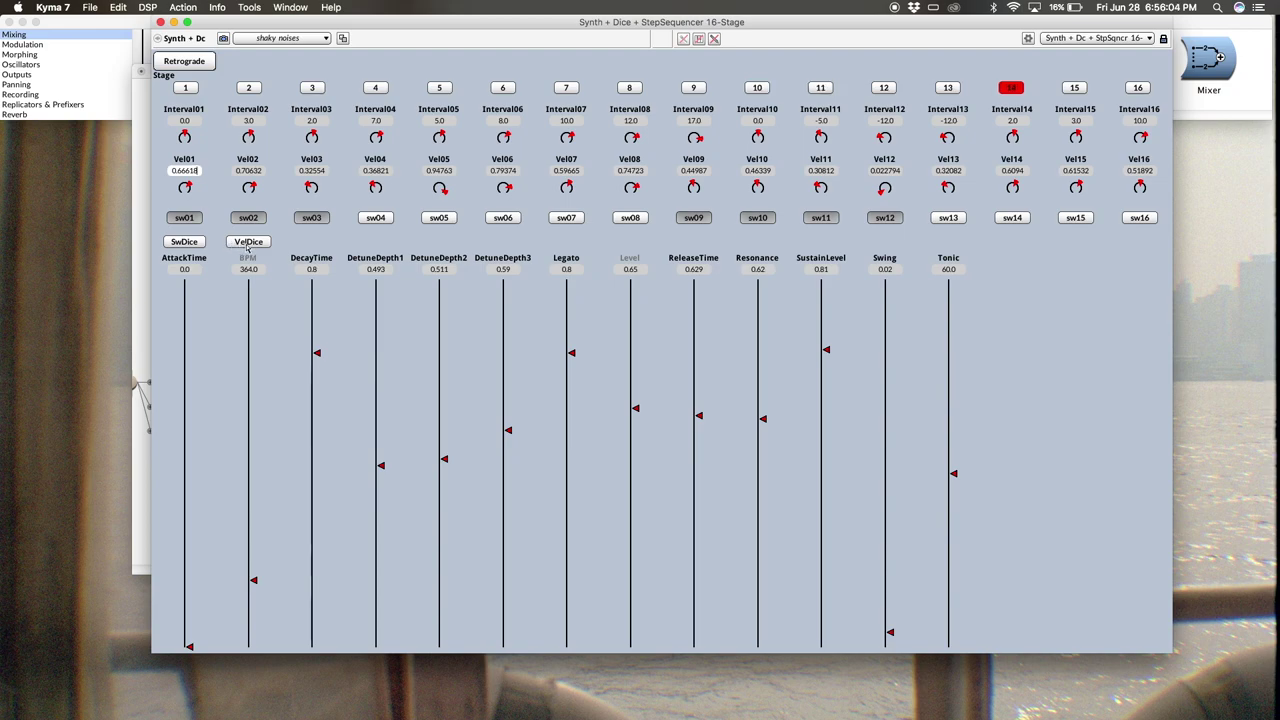
left_click(248, 243)
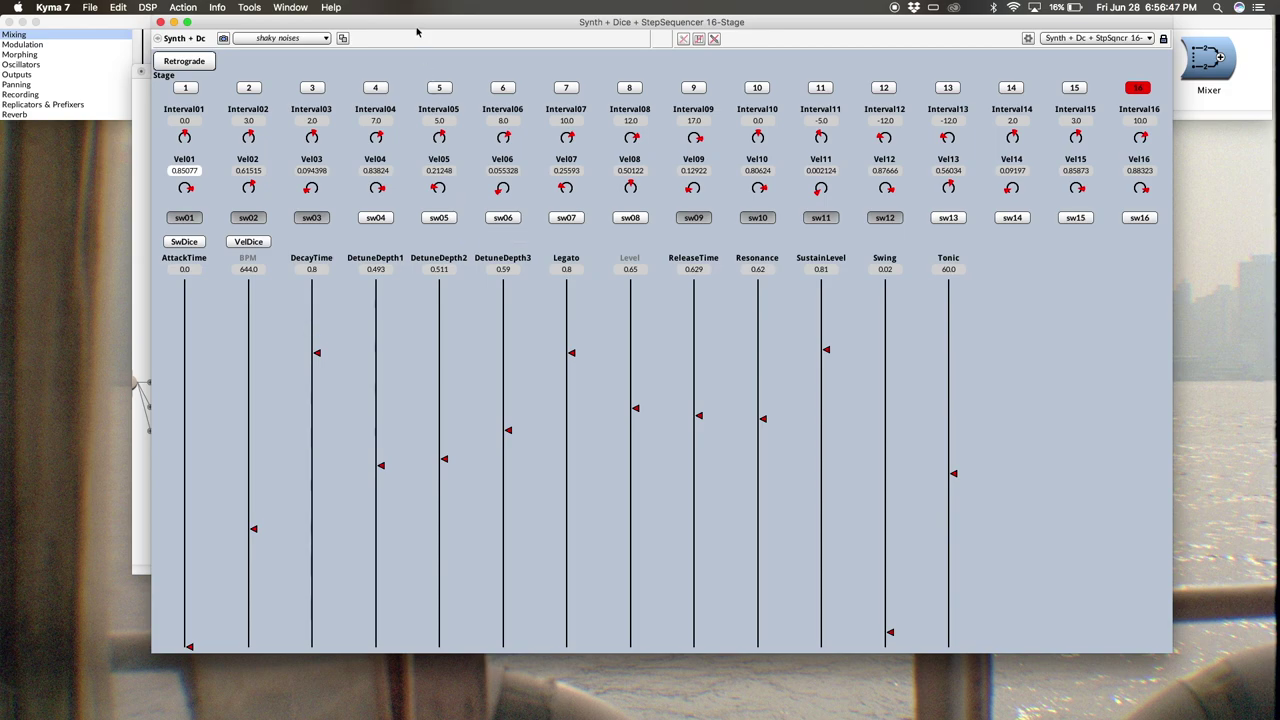
Step: Move the control surface aside, enlarge the Synth + Dice + StepSequencer 16-Stage editor, then minimize it
left_click_drag(418, 28, 452, 718)
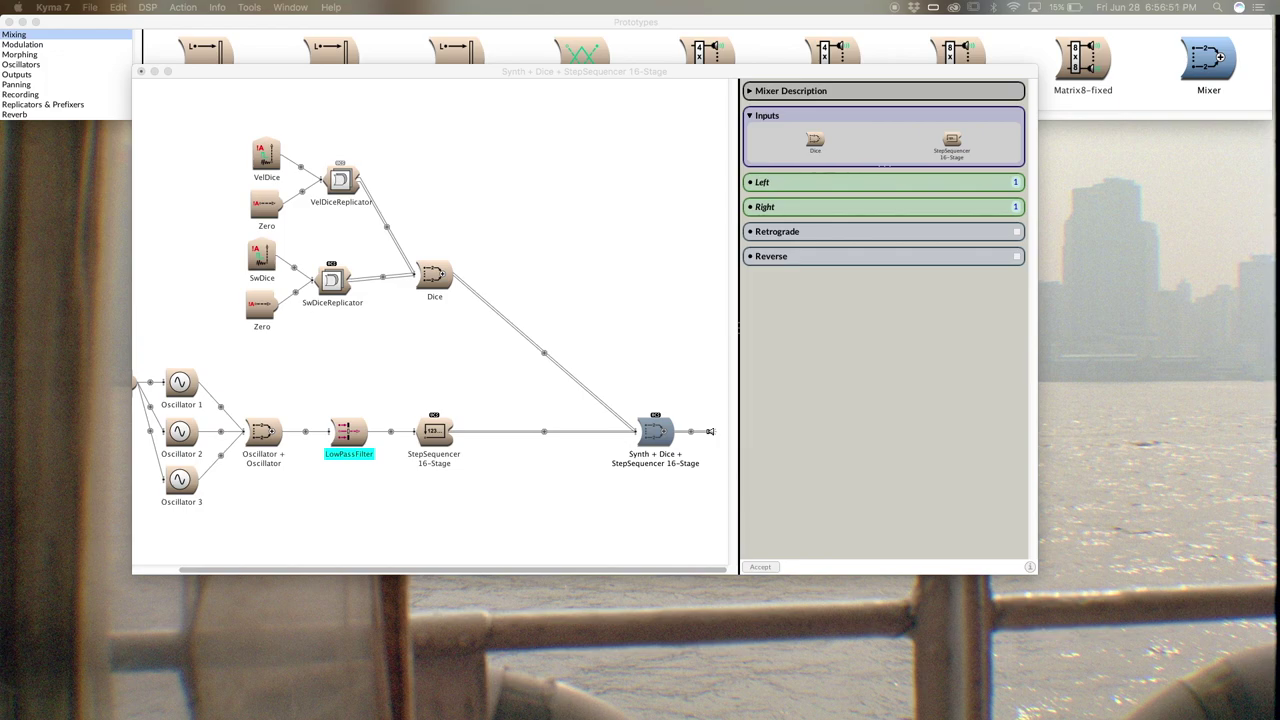
left_click_drag(381, 75, 350, 109)
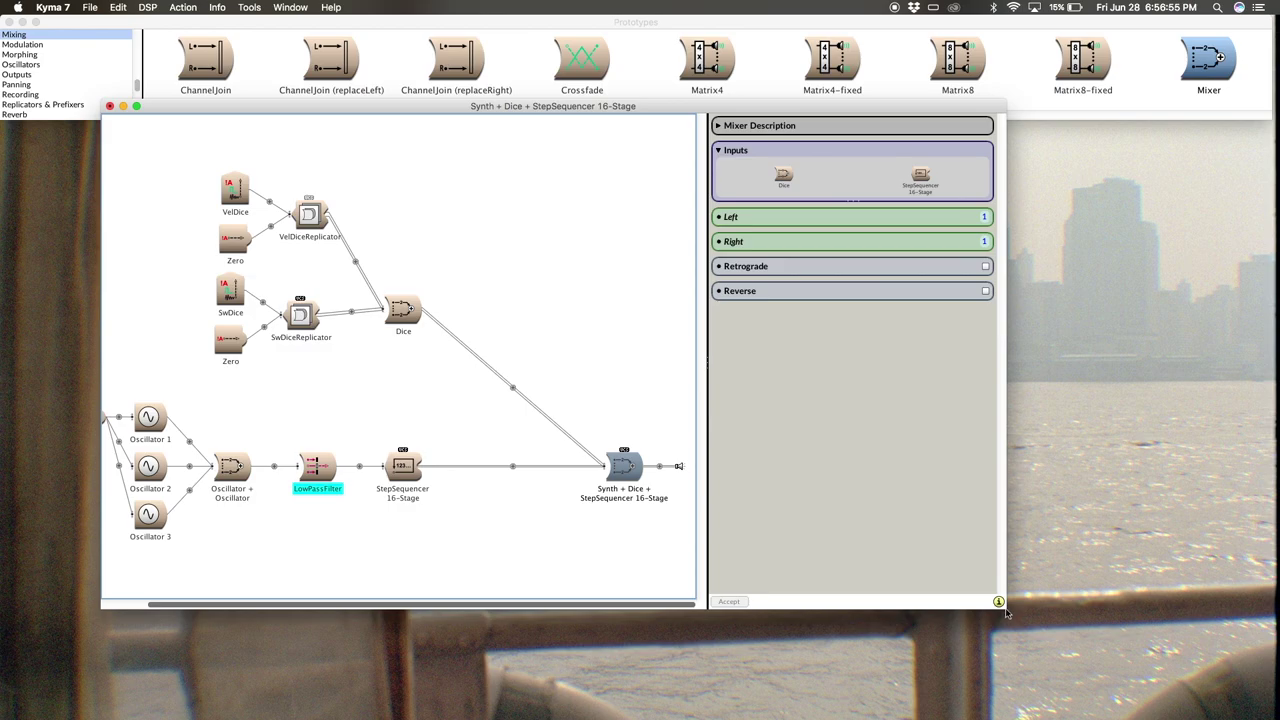
left_click_drag(1006, 613, 1212, 663)
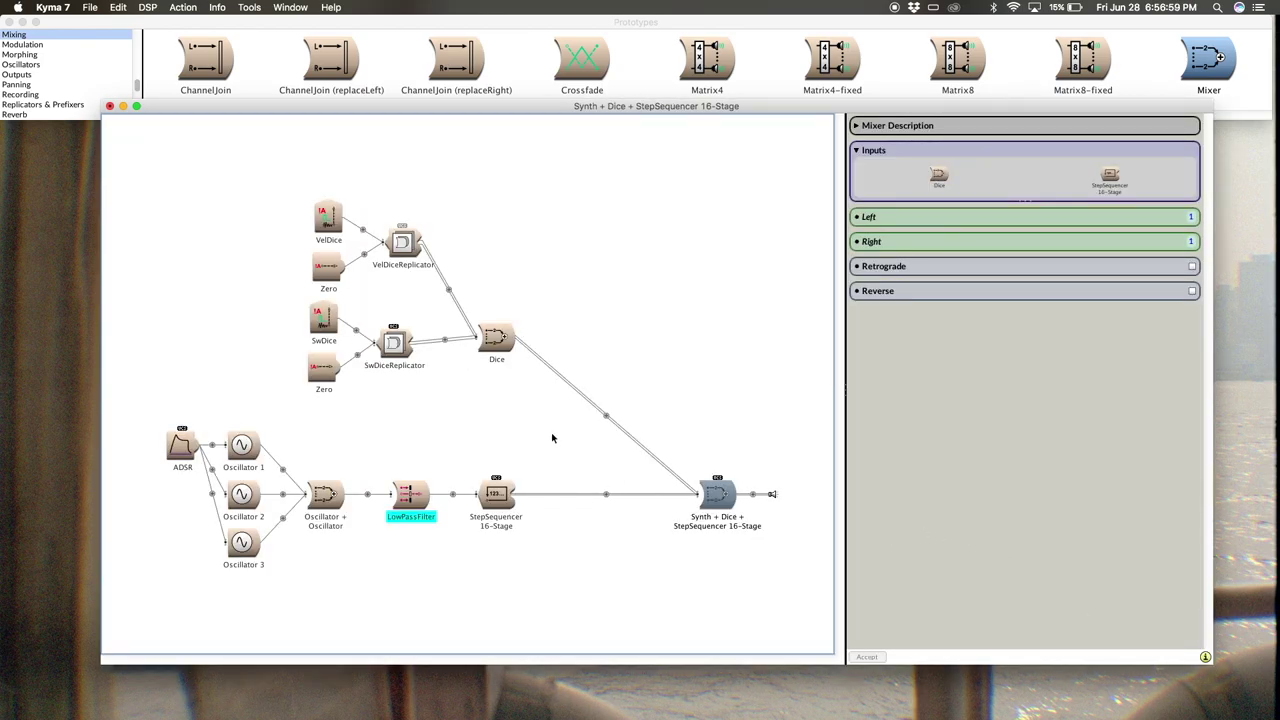
double_click(509, 110)
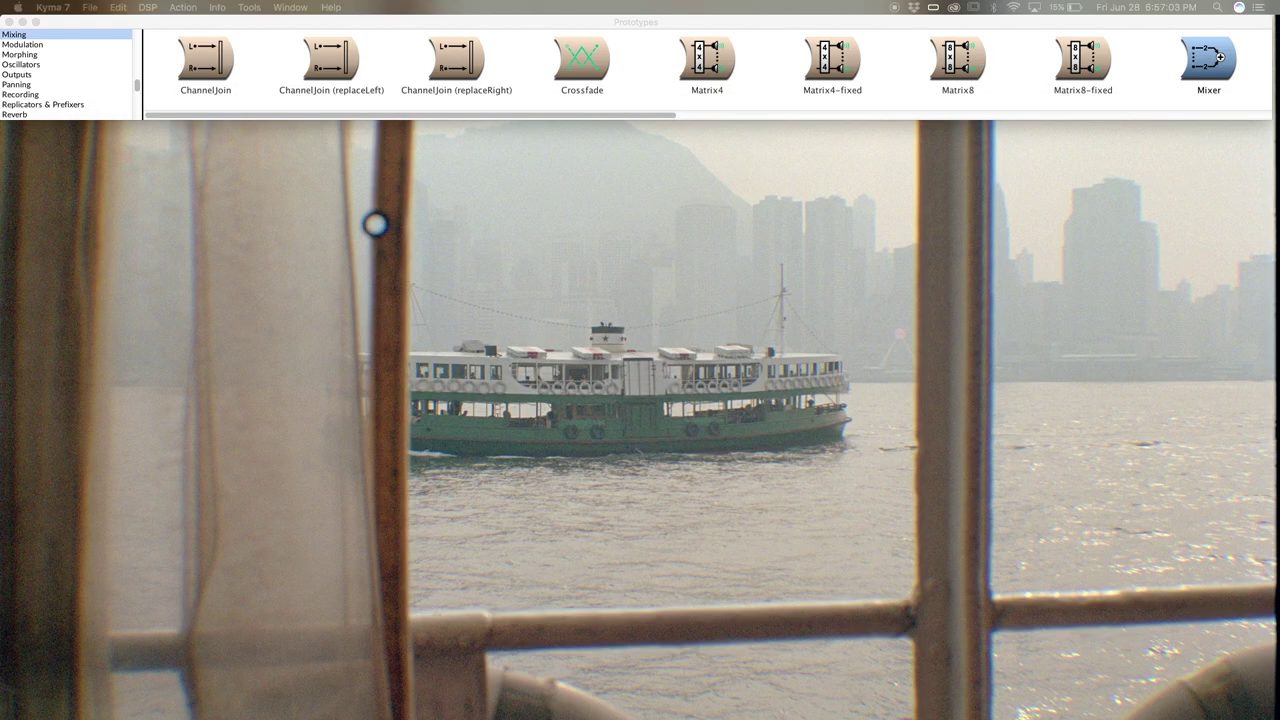
Step: Restore Impending Doom Synth v2 from the Dock at a larger size so its graph fills the window
left_click(1030, 690)
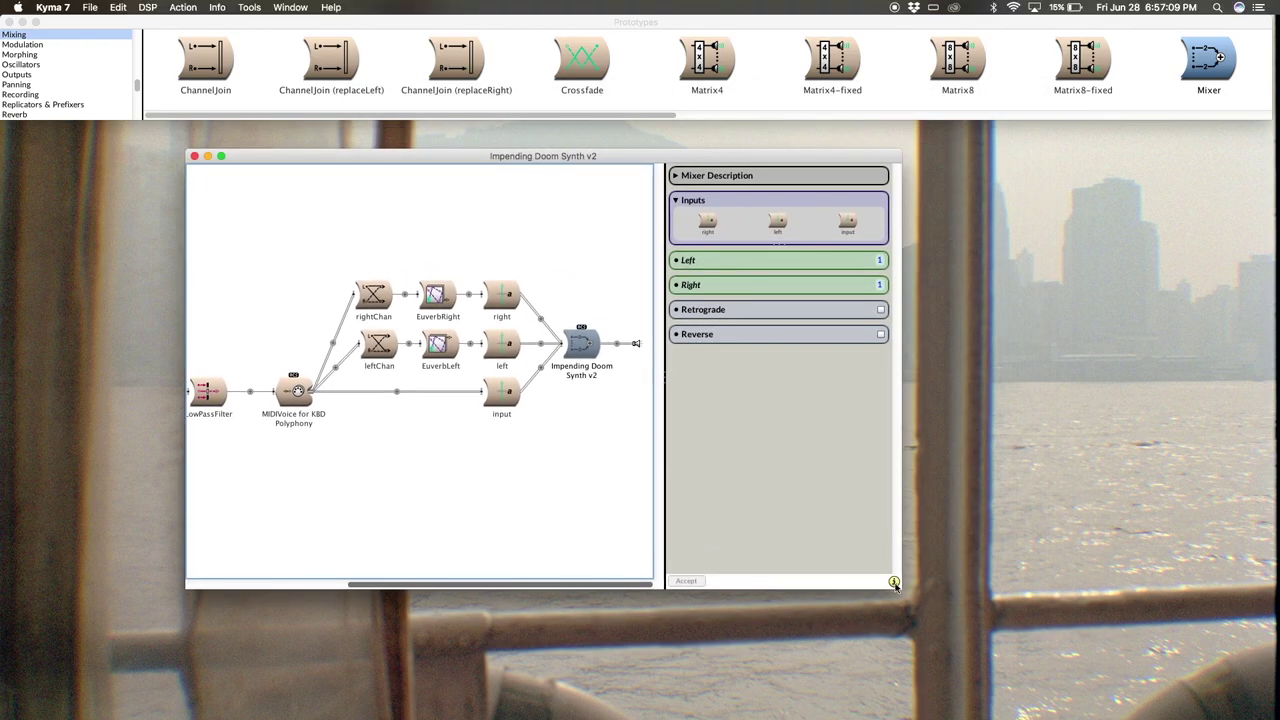
left_click_drag(894, 584, 1175, 626)
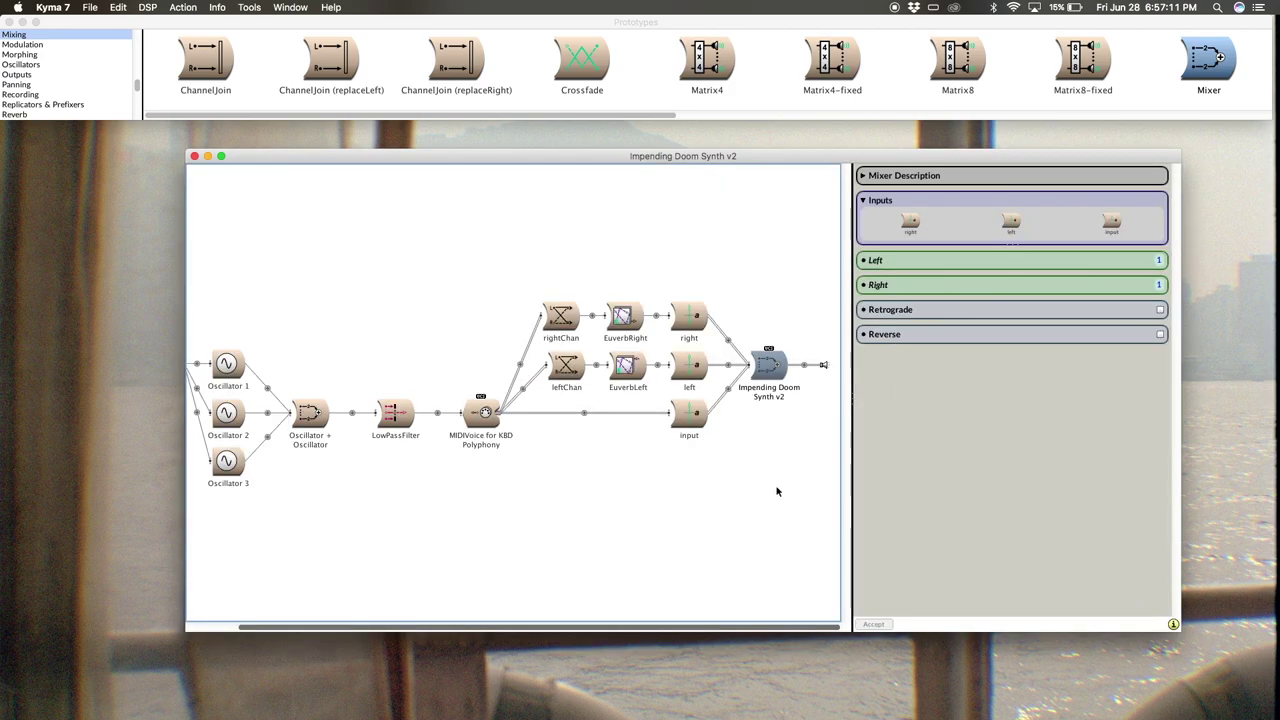
left_click(806, 556)
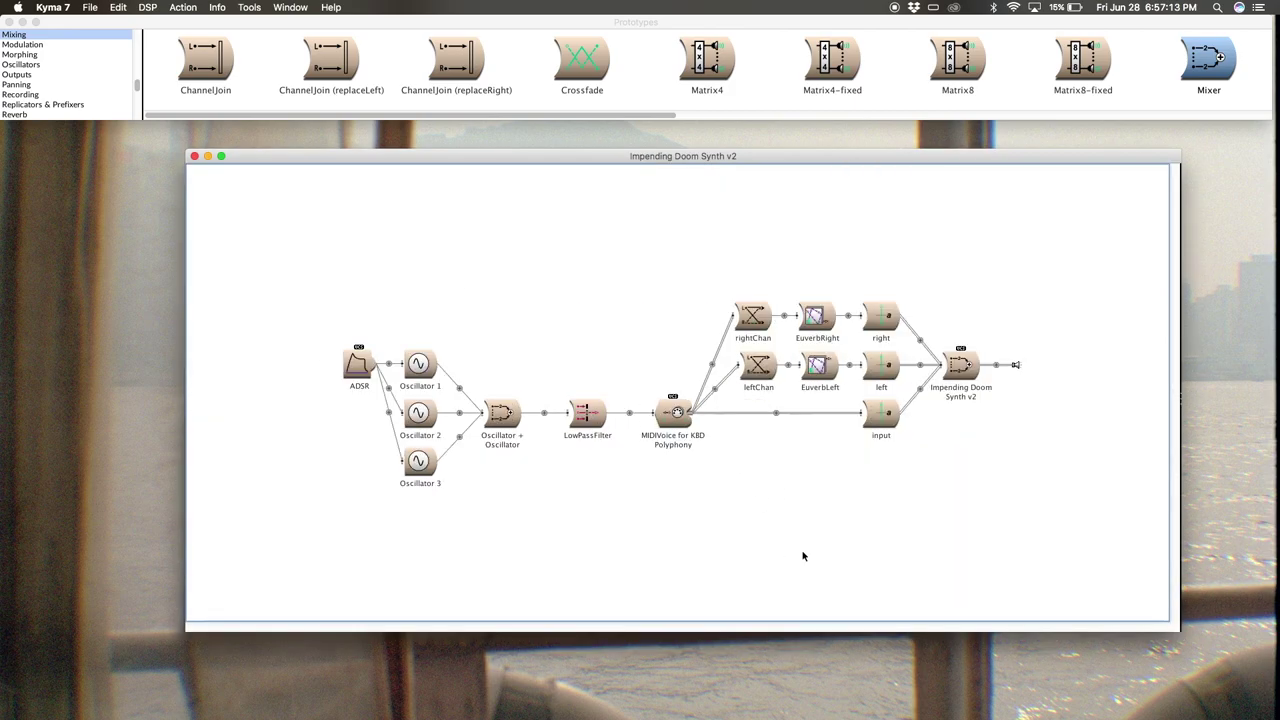
Step: Search for 'stepsequencer' and drop the StepSequencer 16-Stage prototype onto the synth canvas
key("super+f")
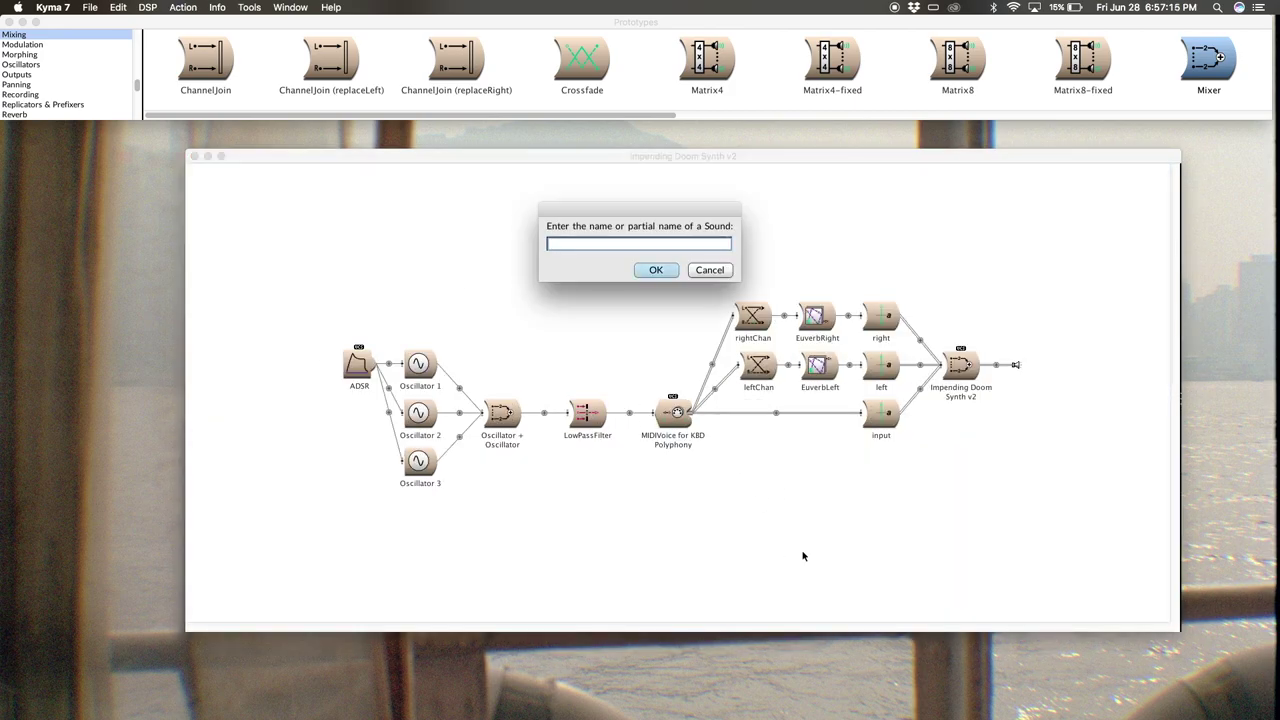
type("stepsequencer")
key("Return")
key("Return")
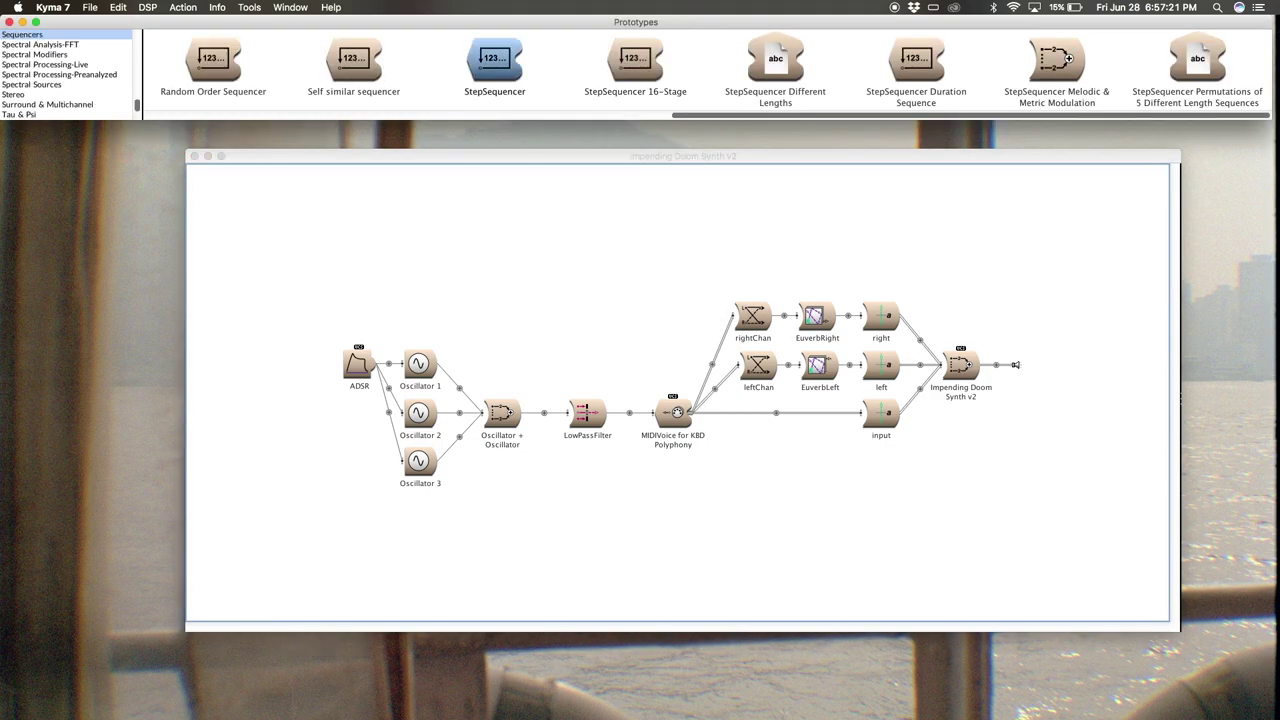
left_click(645, 70)
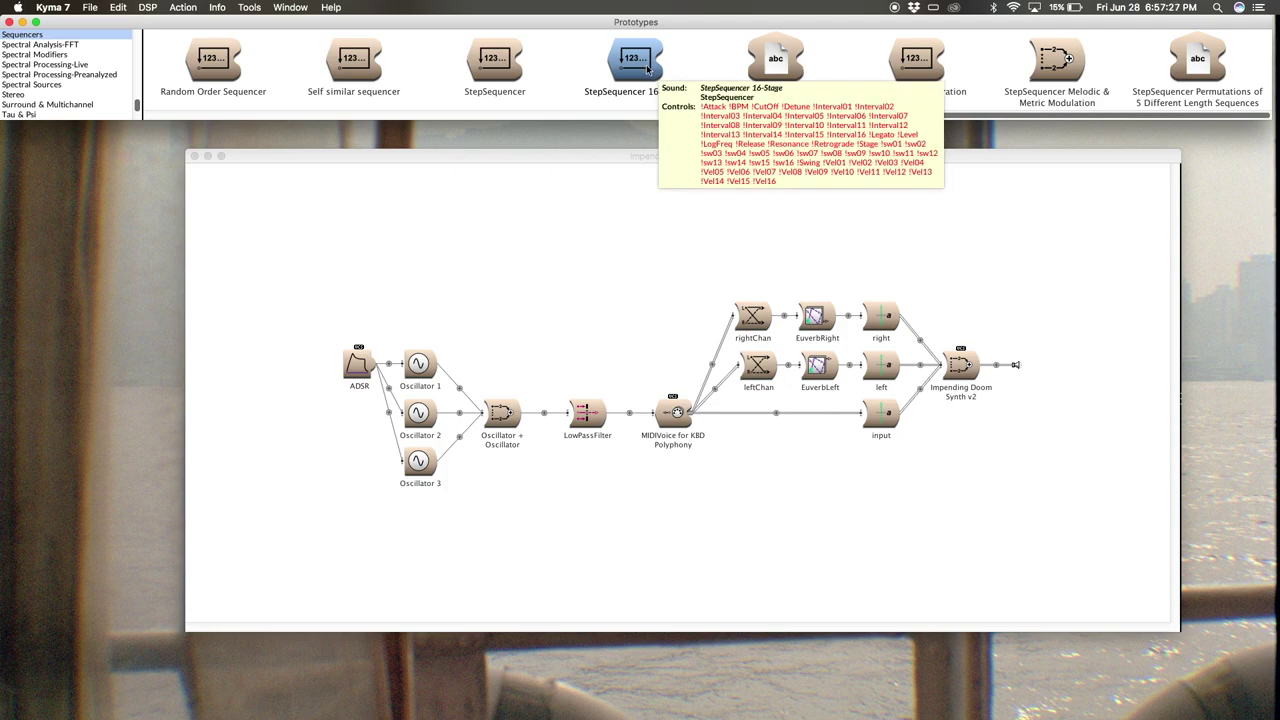
left_click_drag(640, 72, 560, 518)
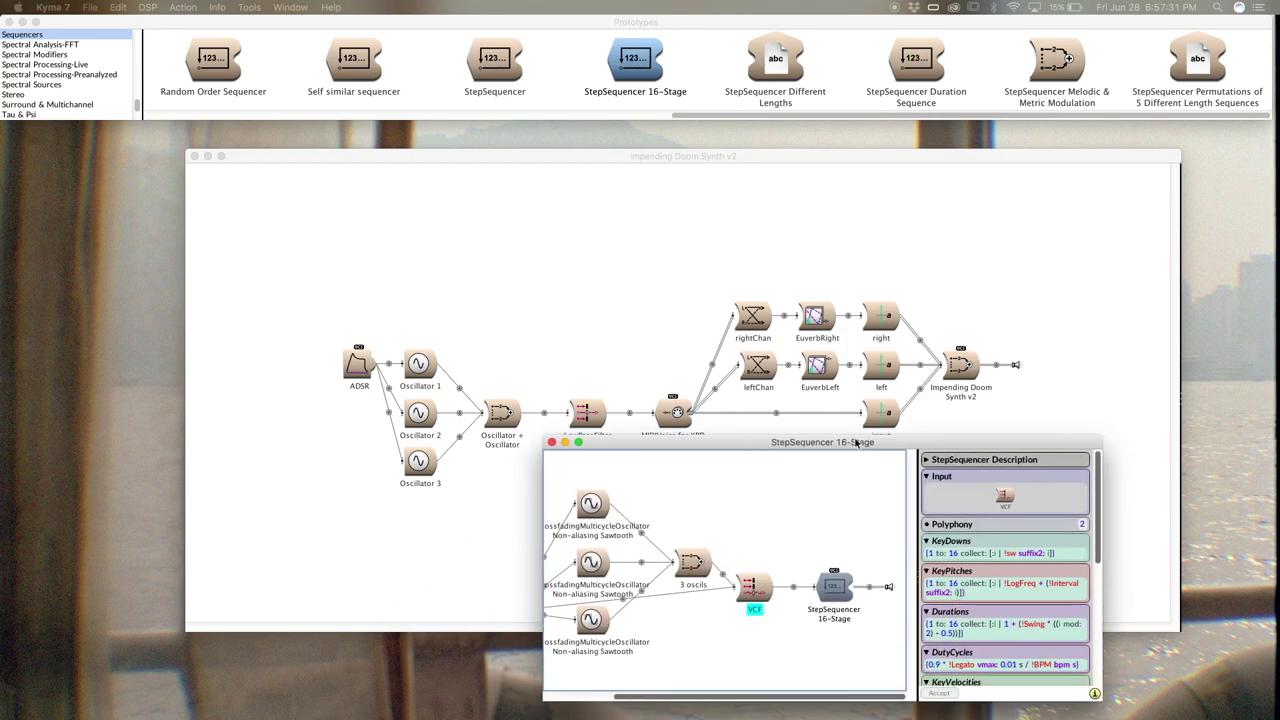
Step: Replace the sequencer's VCF and all its inputs with the synth's LowPassFilter chain, then close Impending Doom Synth v2
left_click(770, 499)
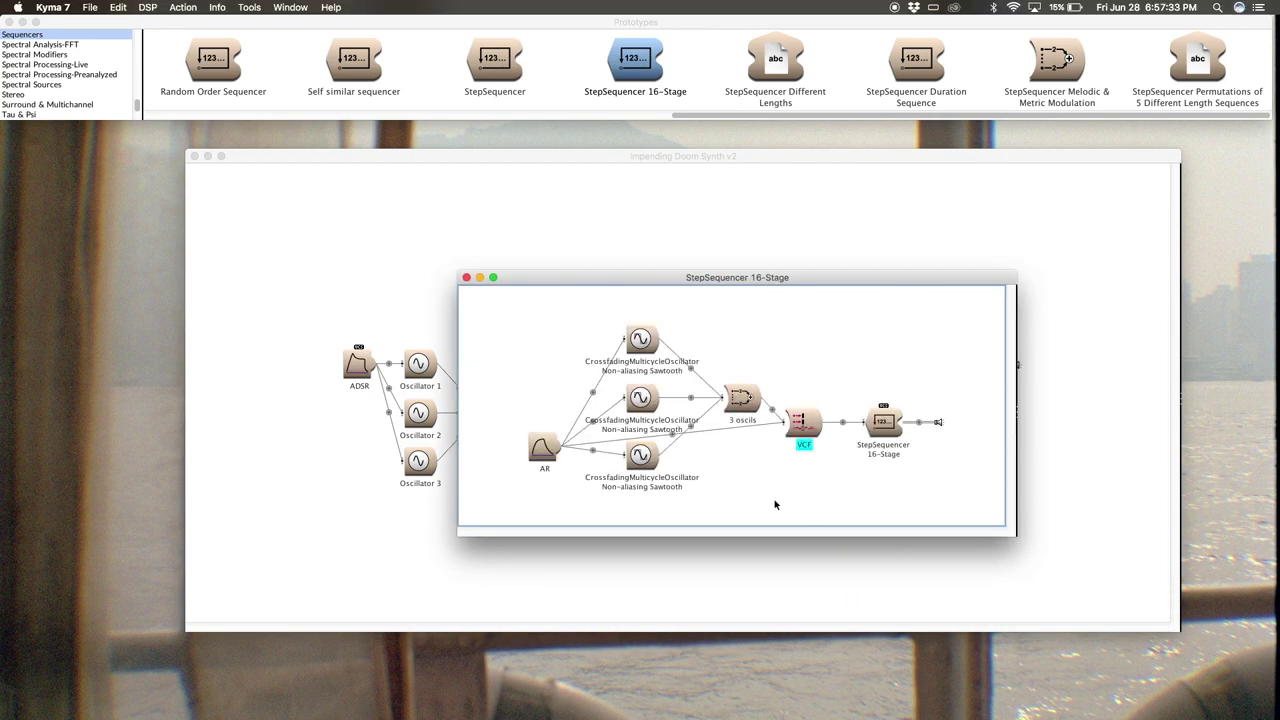
left_click_drag(783, 279, 833, 453)
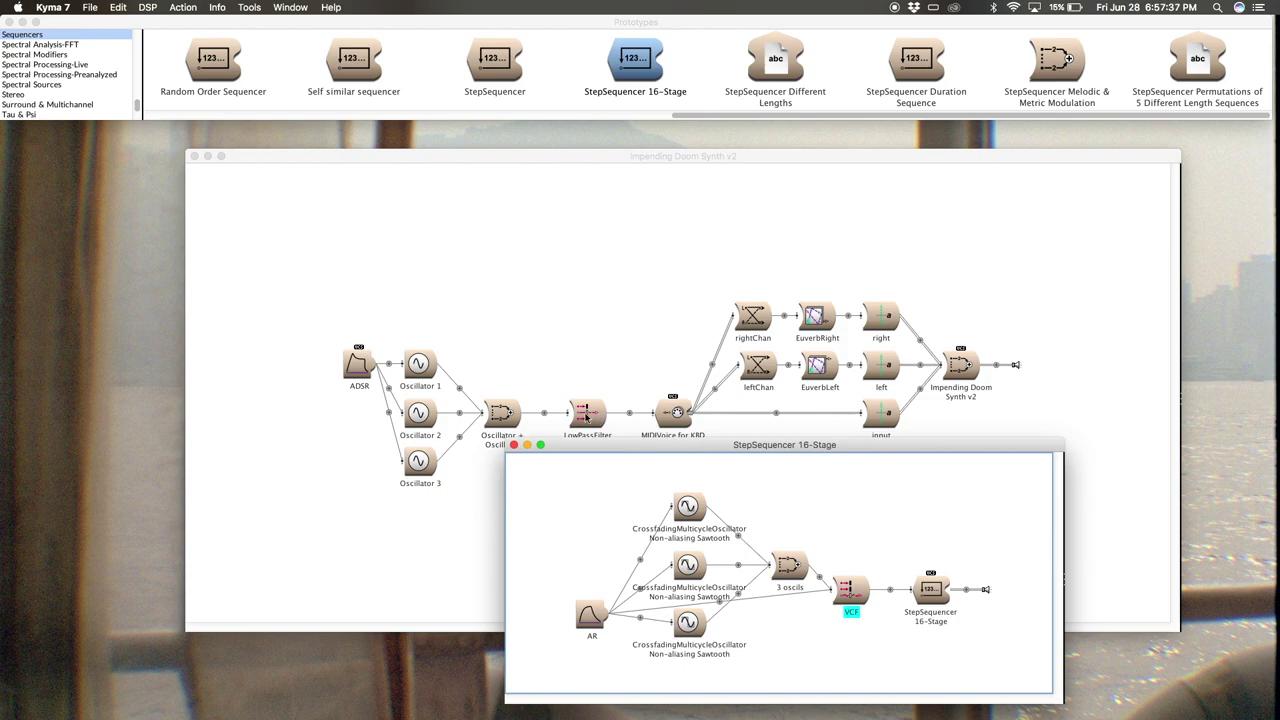
left_click_drag(586, 418, 851, 596)
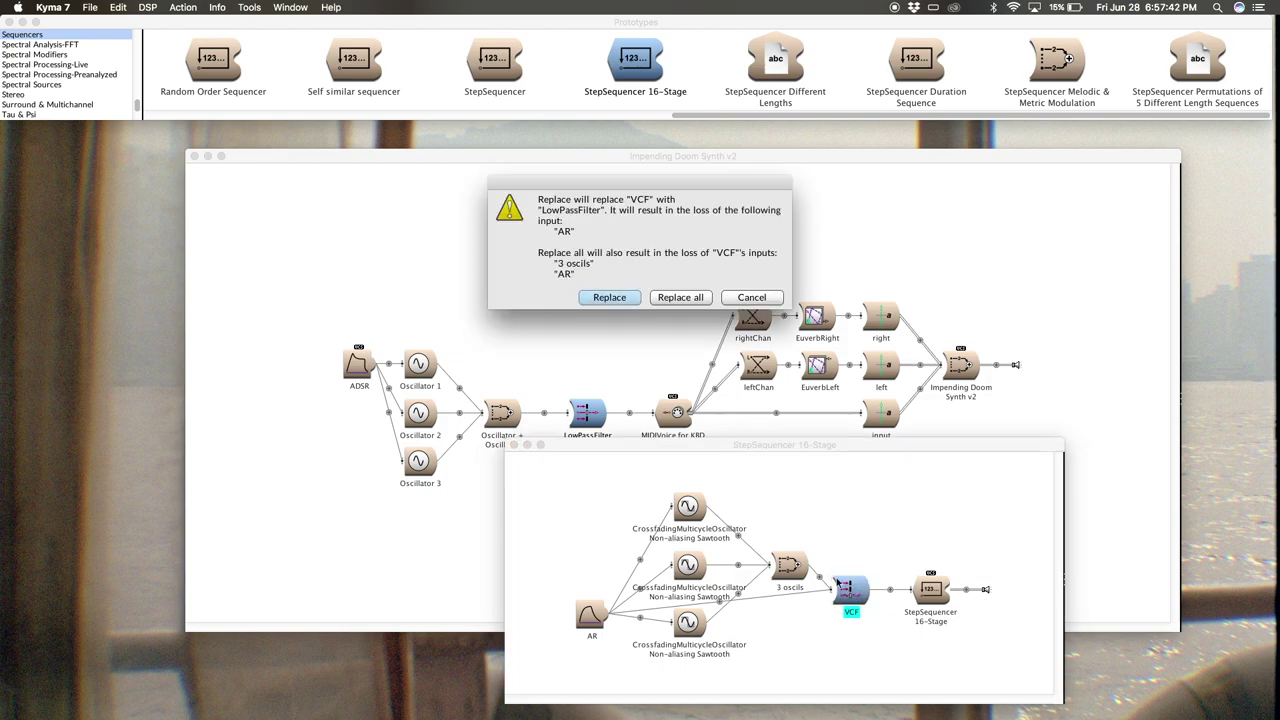
left_click(673, 298)
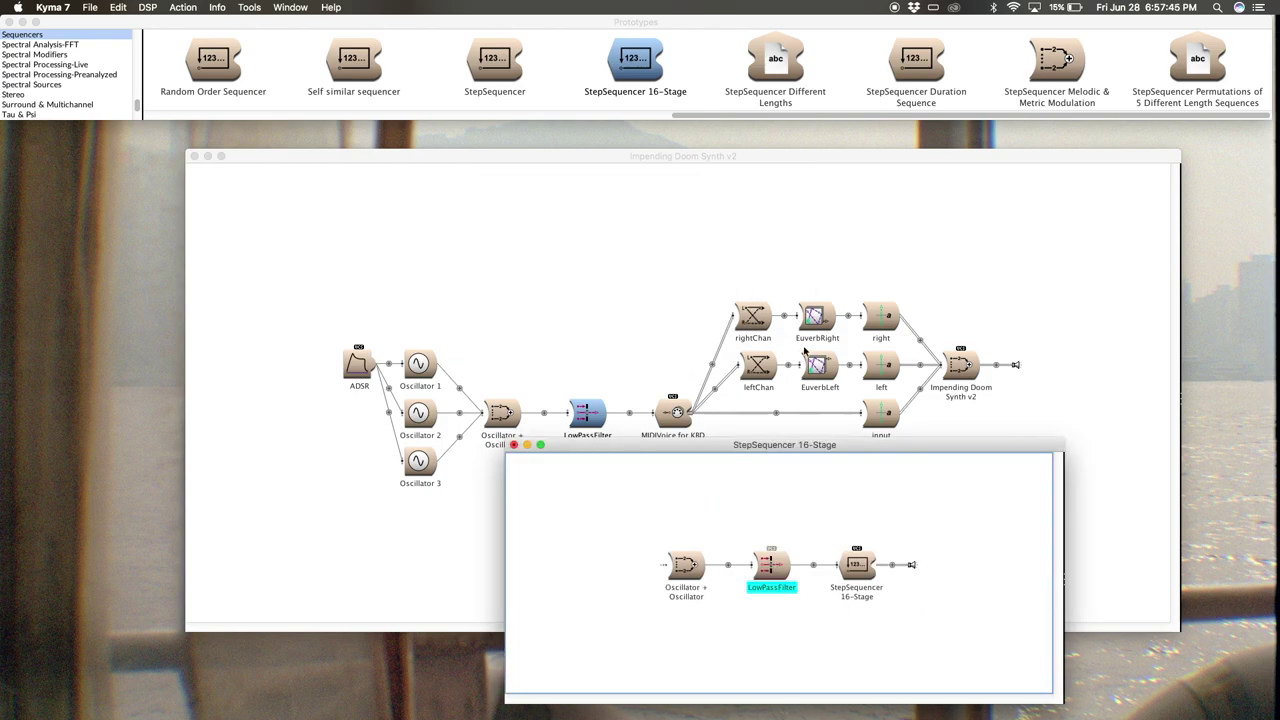
left_click(836, 568)
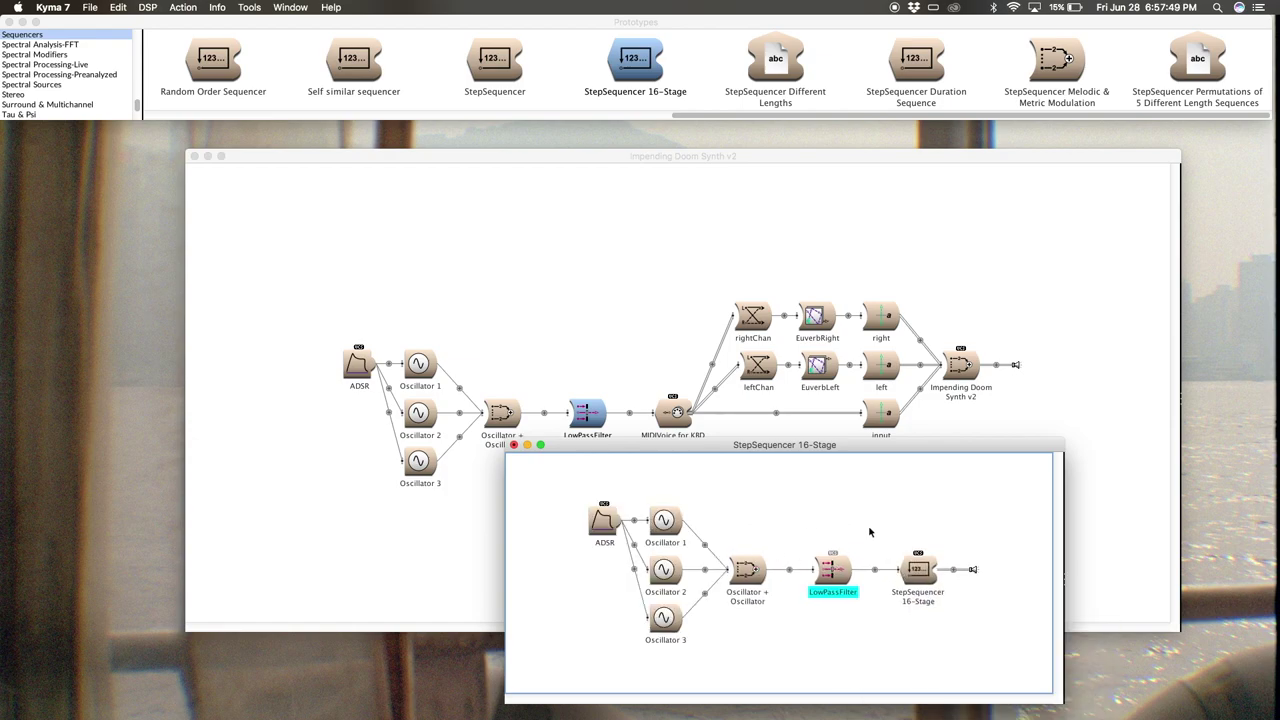
left_click(596, 280)
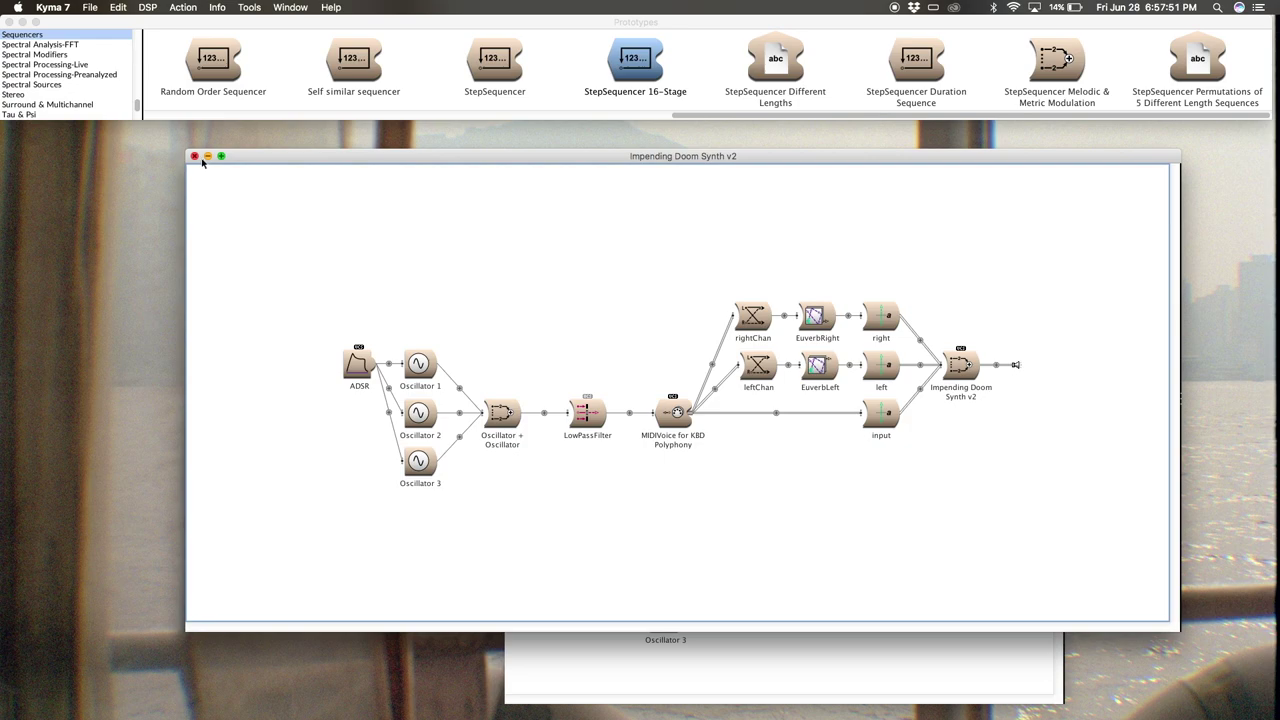
left_click(195, 157)
Step: Set the sequencer's KeyPitches to {1 to: 16 collect: [:i | !Tonic nn + (!Interval suffix2: i)]}
left_click_drag(744, 450, 444, 161)
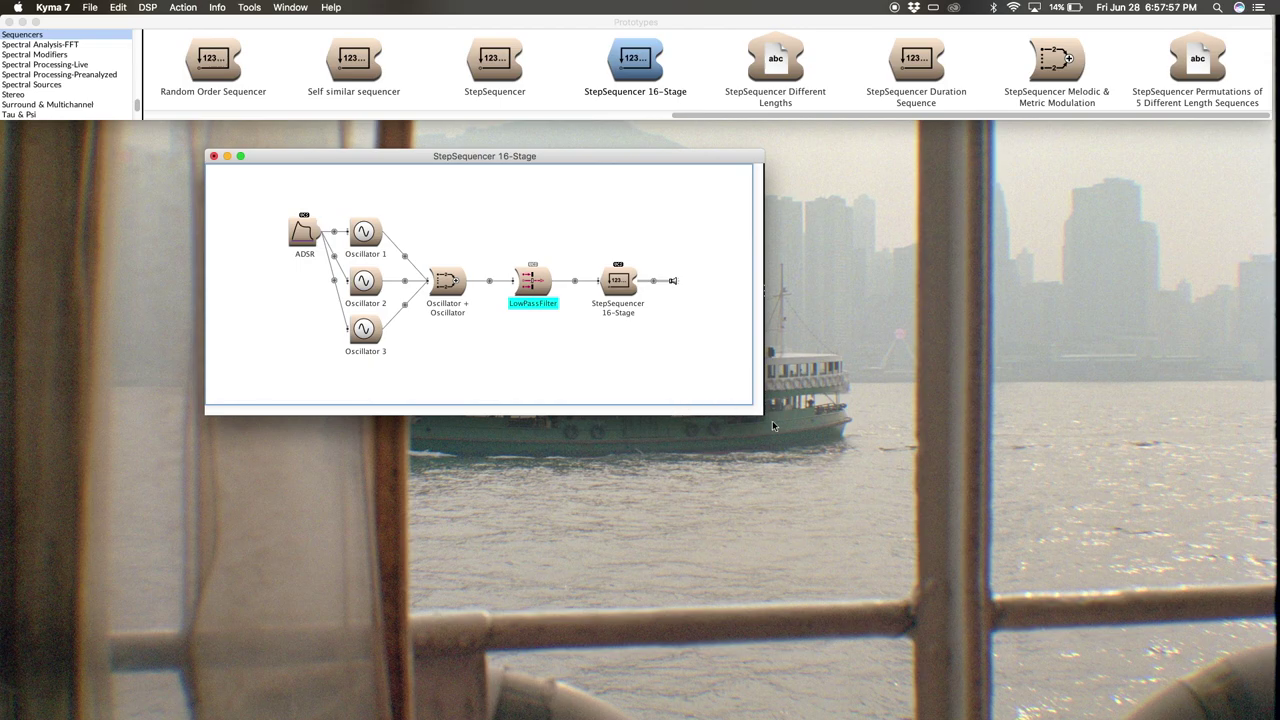
left_click_drag(758, 416, 934, 542)
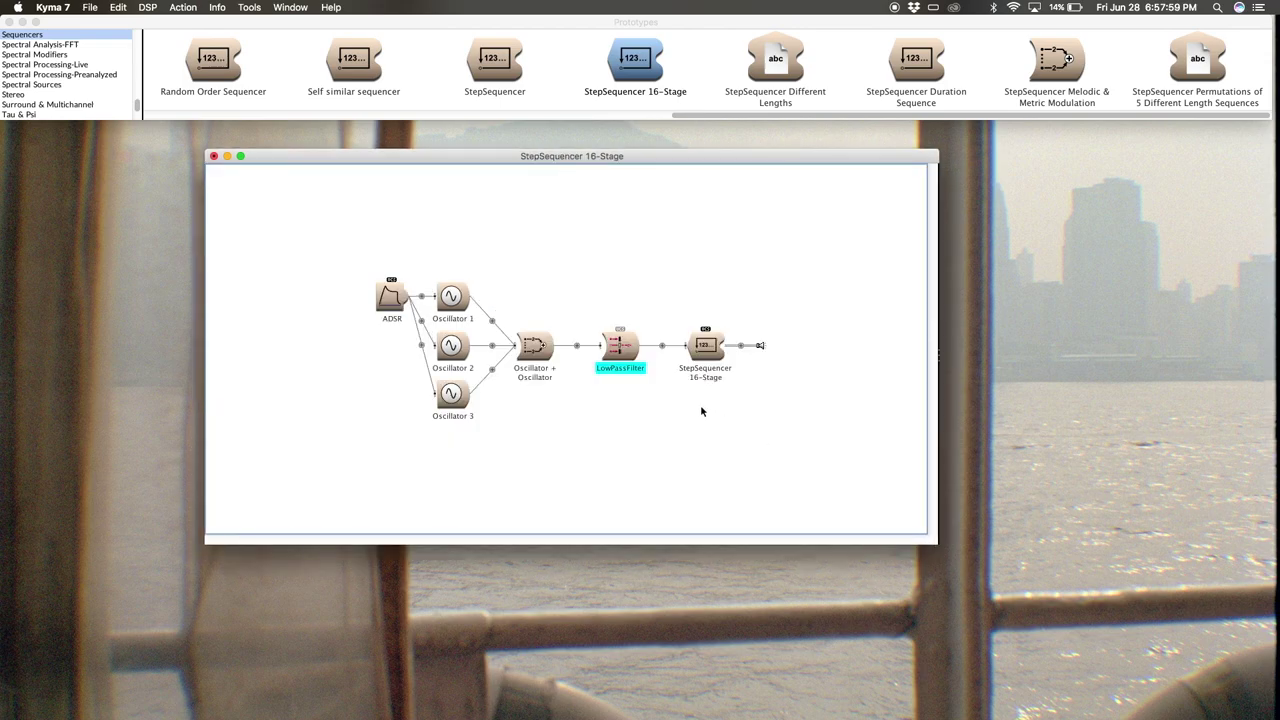
double_click(708, 348)
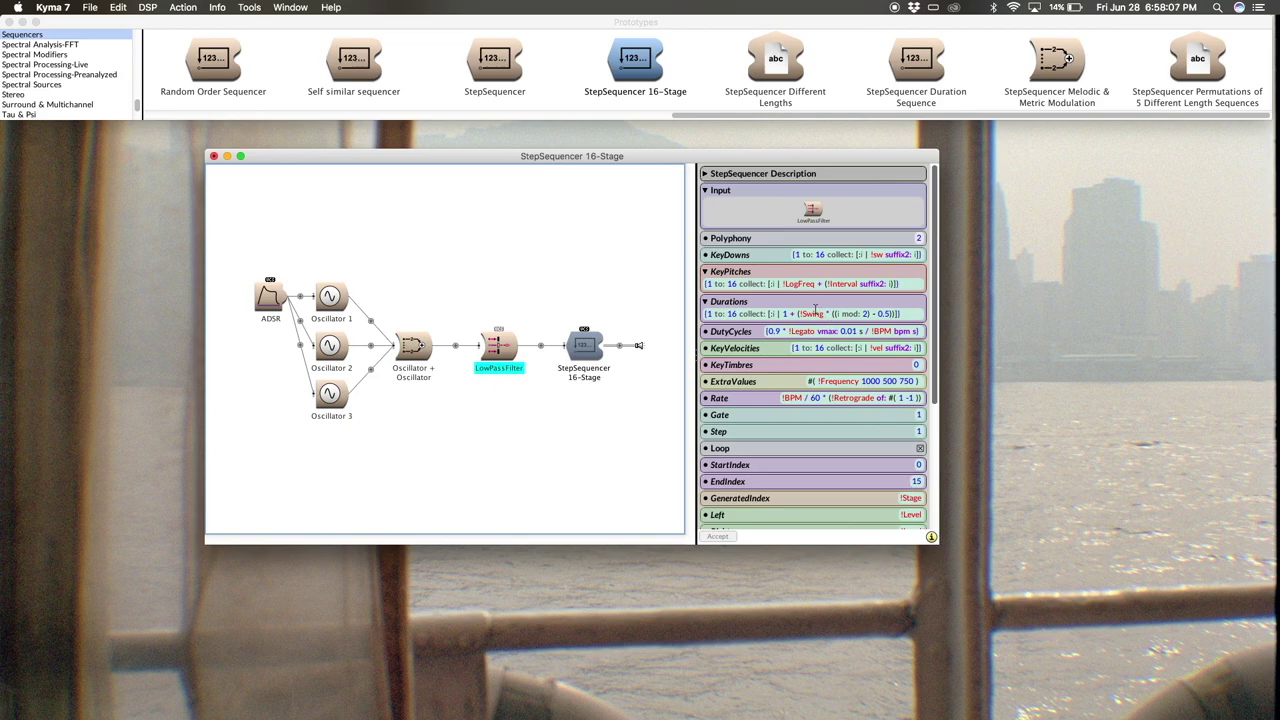
left_click(796, 285)
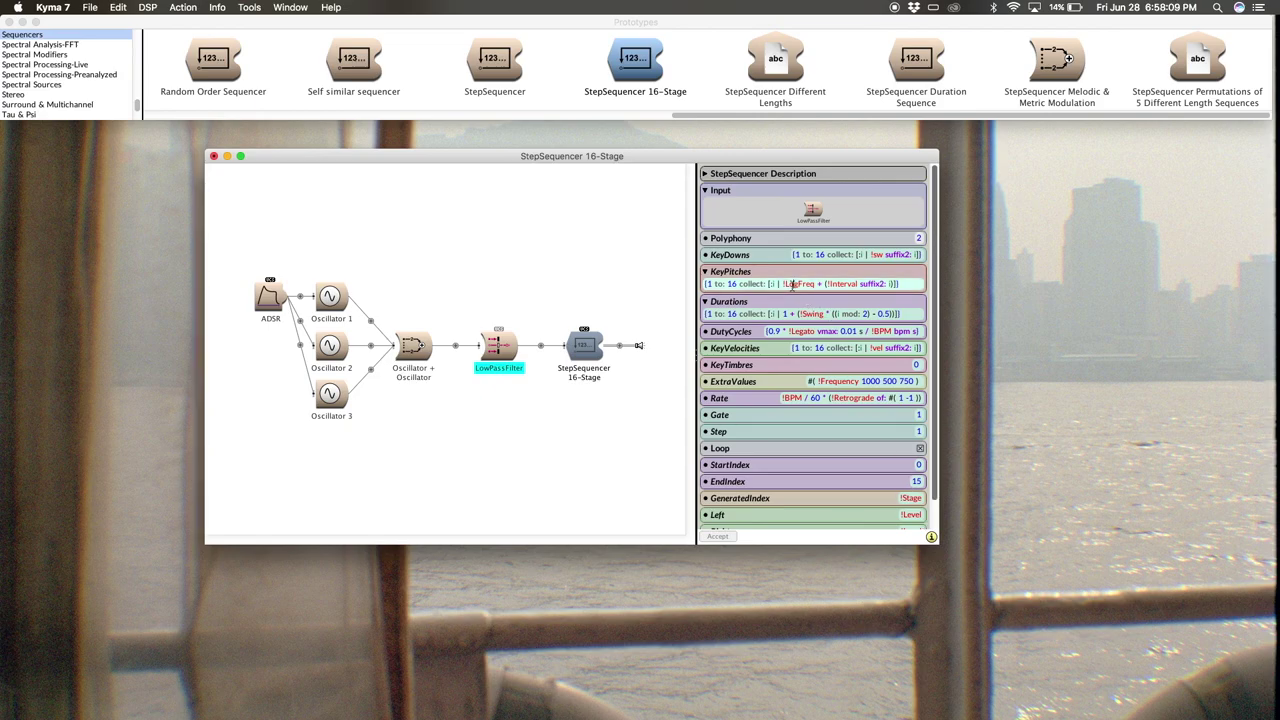
double_click(793, 285)
type("!KeyPitches")
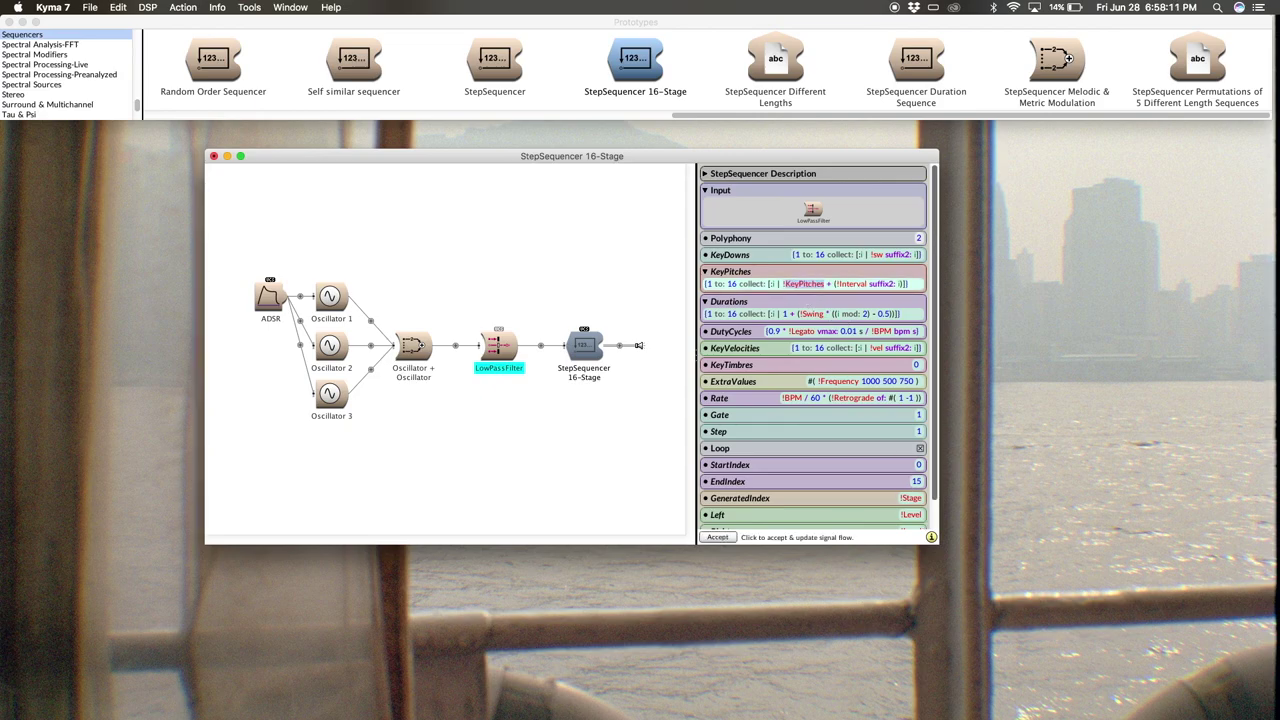
type("!Tonic")
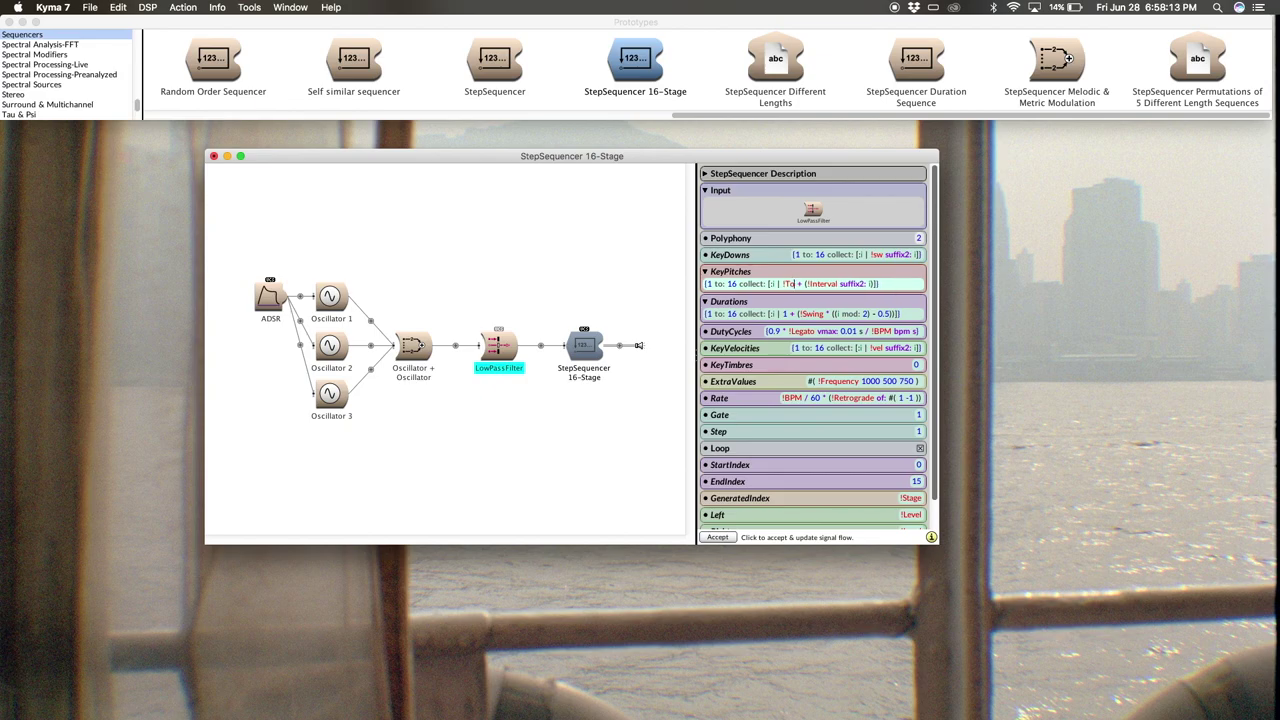
type(" nn")
left_click_drag(932, 538, 996, 600)
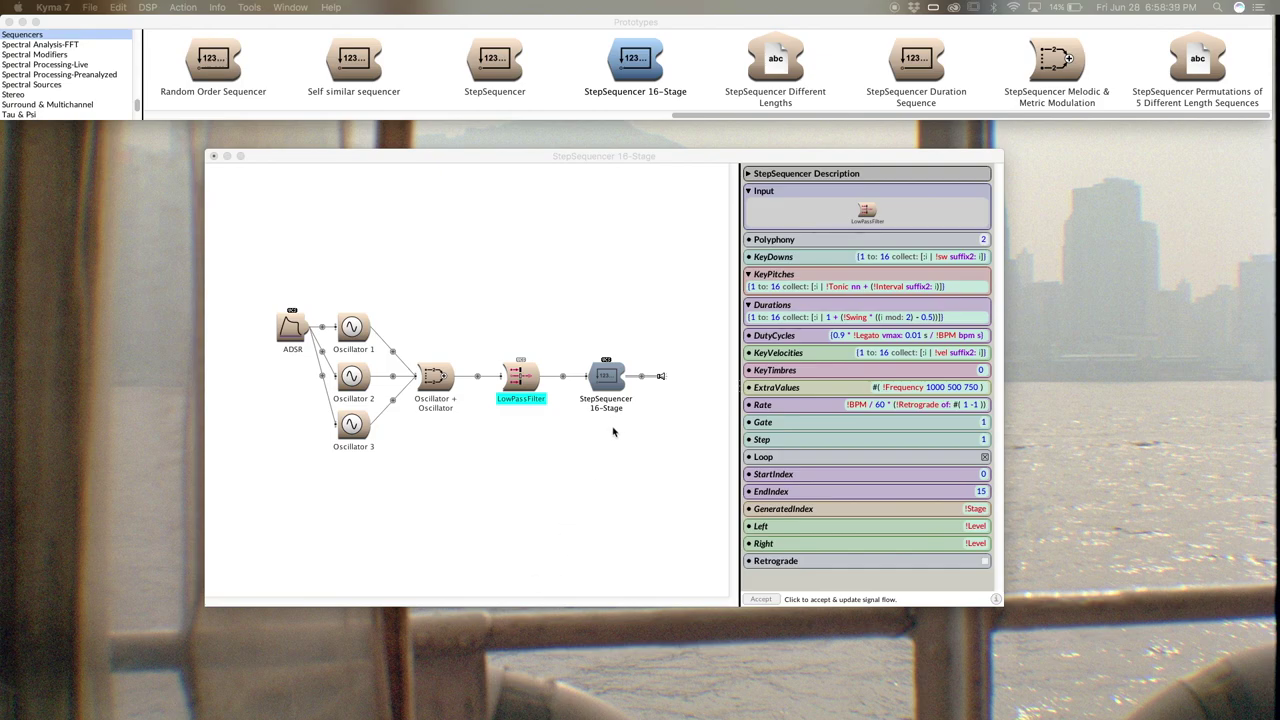
left_click(591, 158)
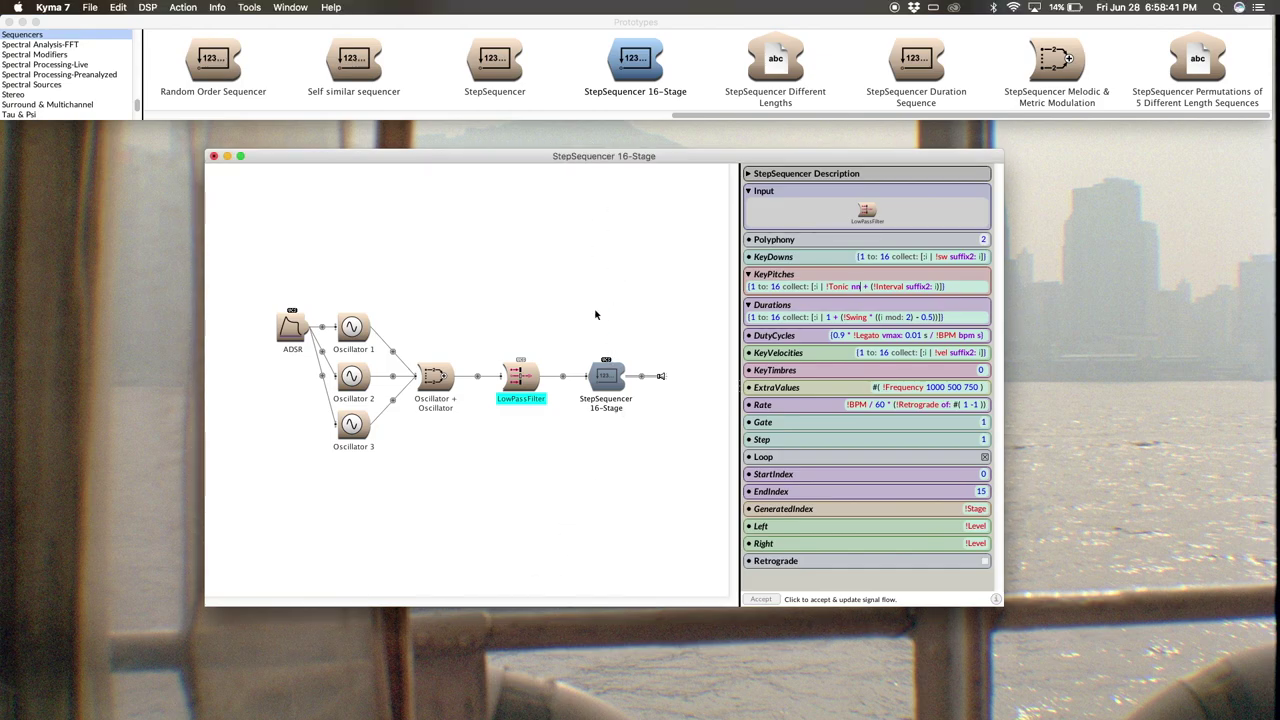
Step: Accept the KeyPitches edit and, while it plays, switch on steps sw06, sw14, sw15 and sw16
left_click(612, 370)
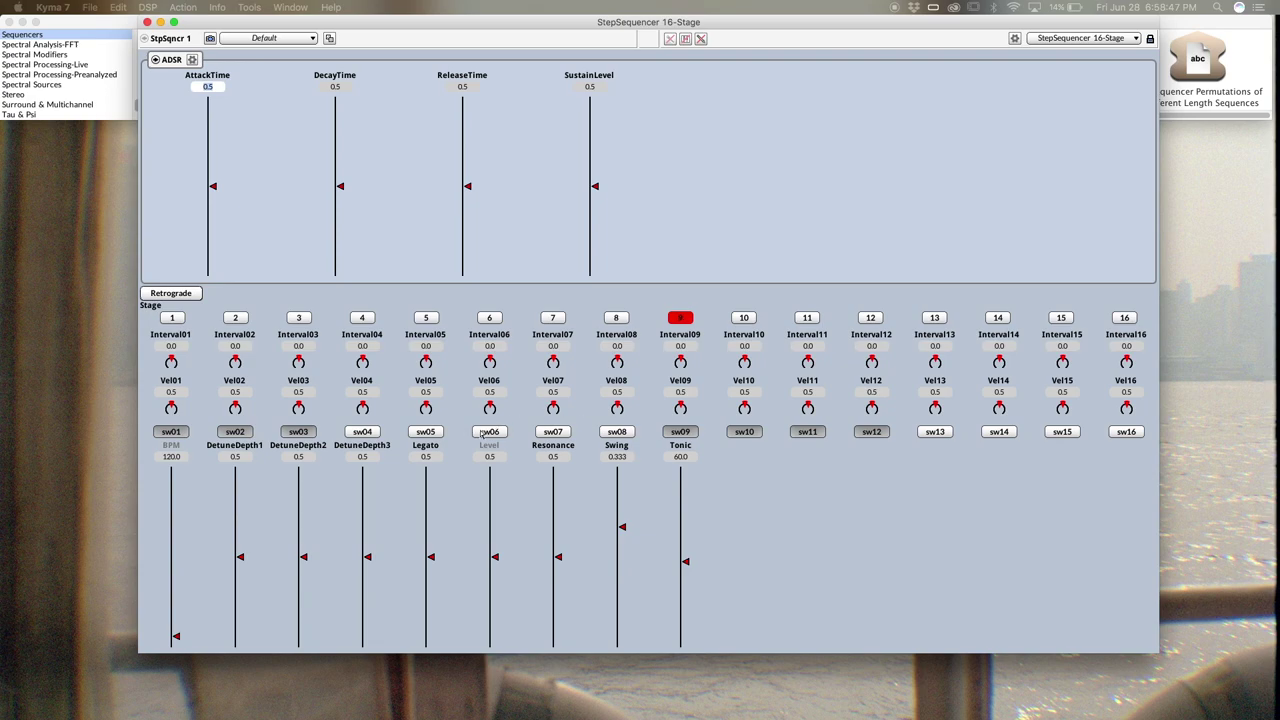
left_click(489, 432)
left_click(998, 432)
left_click(1062, 432)
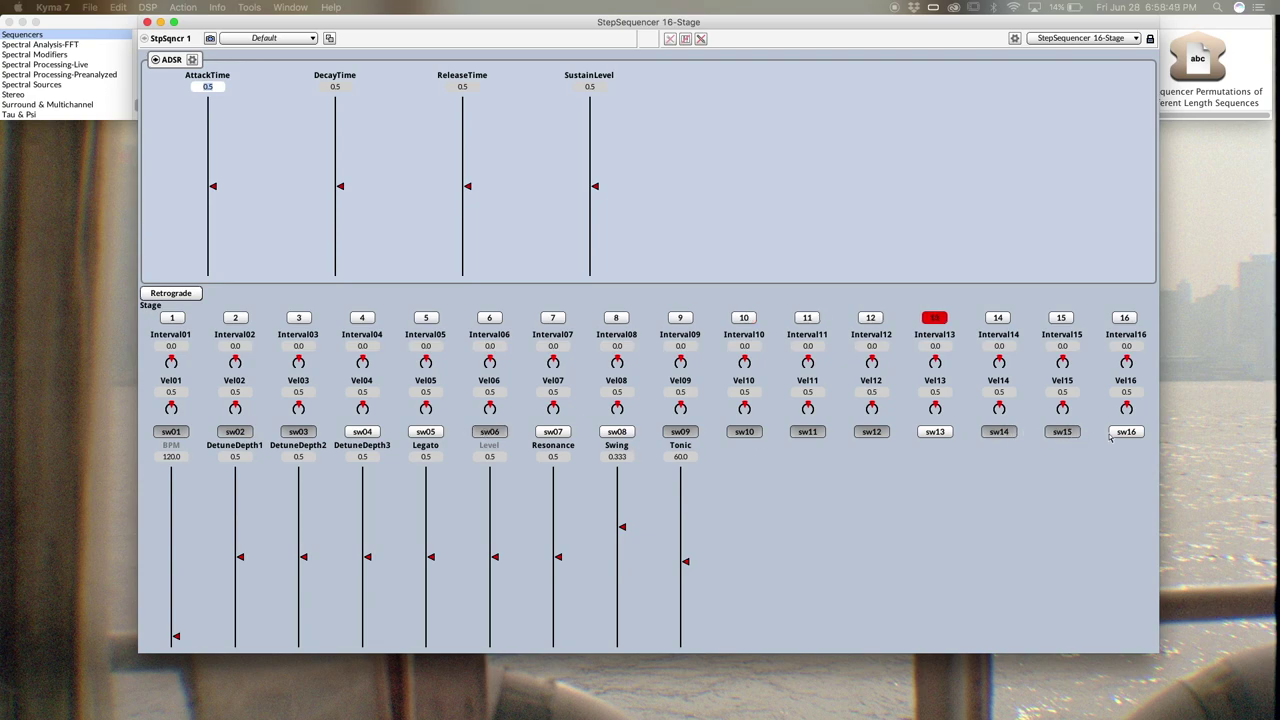
left_click(1126, 432)
Step: Raise Vel13 to 0.77, randomize every control value, and close the control surface
left_click_drag(935, 412, 1062, 405)
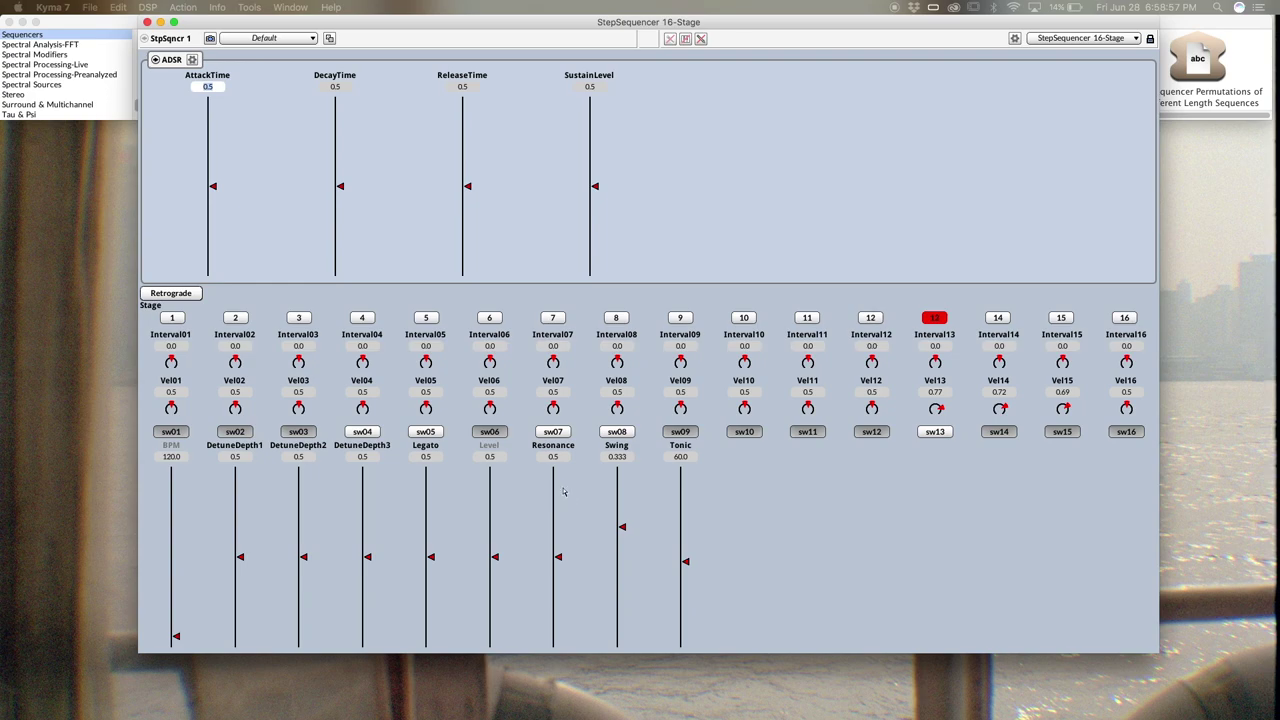
left_click(330, 39)
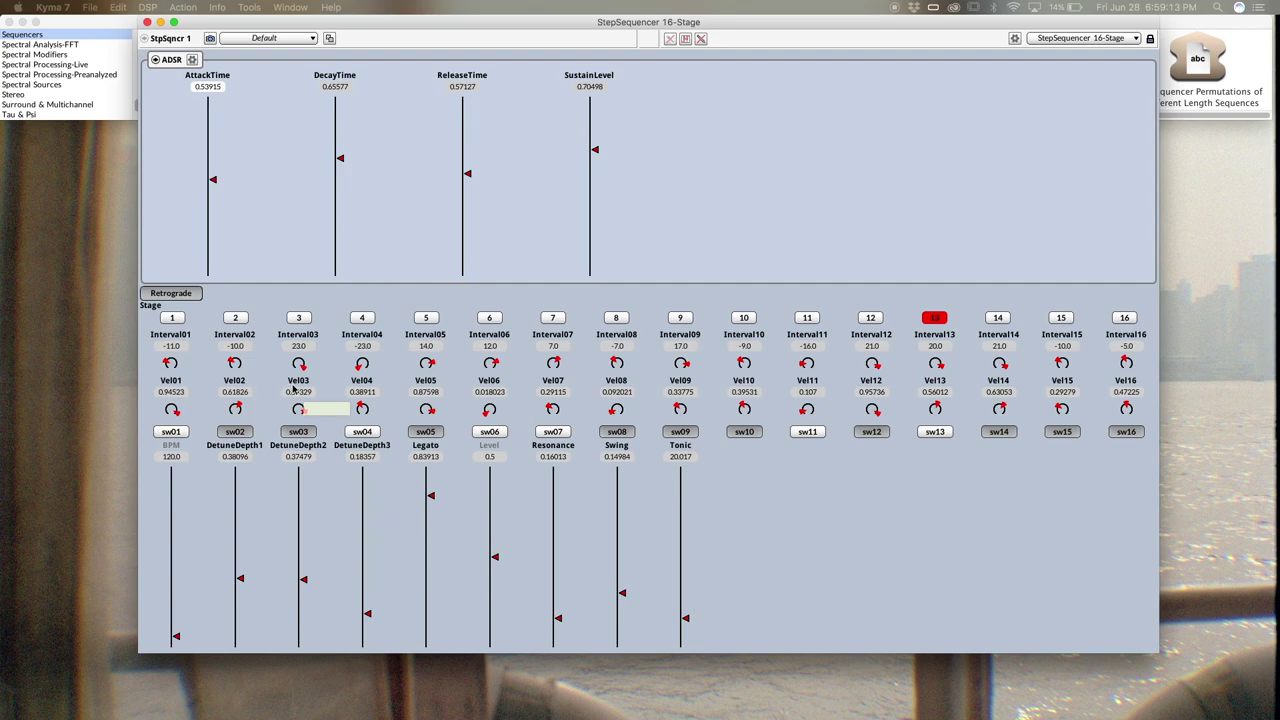
left_click(147, 23)
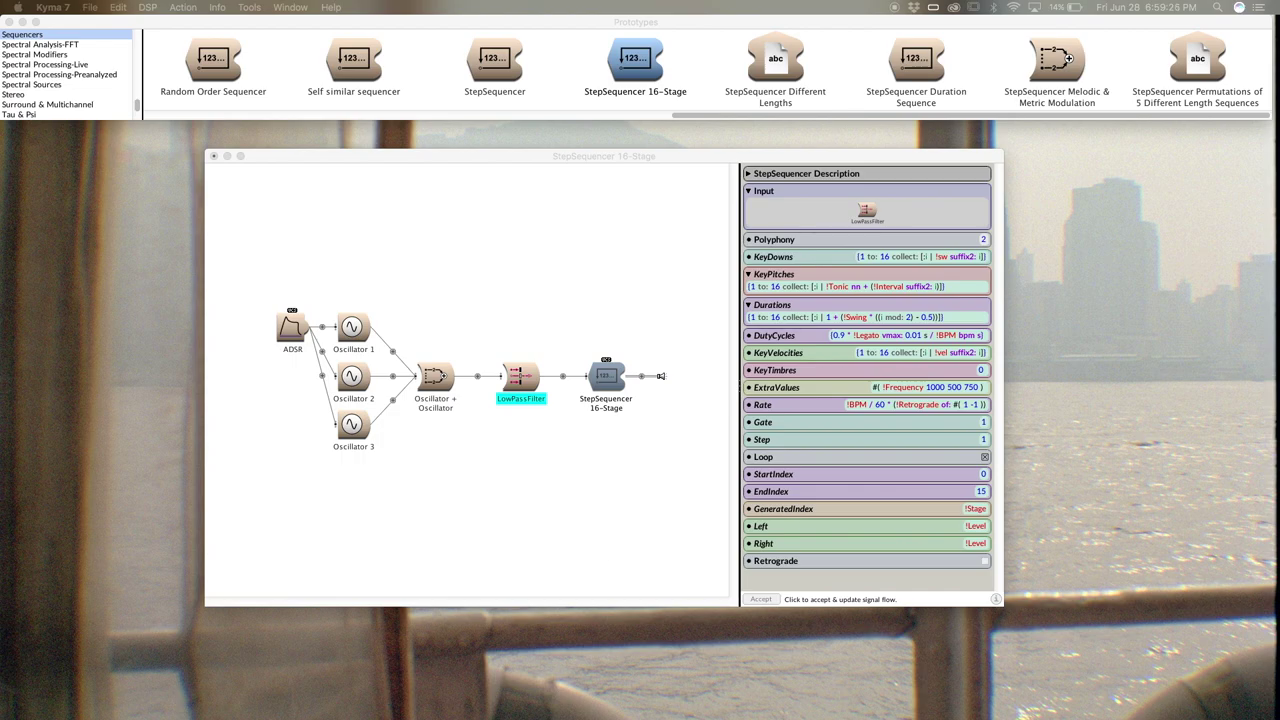
Step: Search for a Sound named 'triggeredsoundto'
type("triggered")
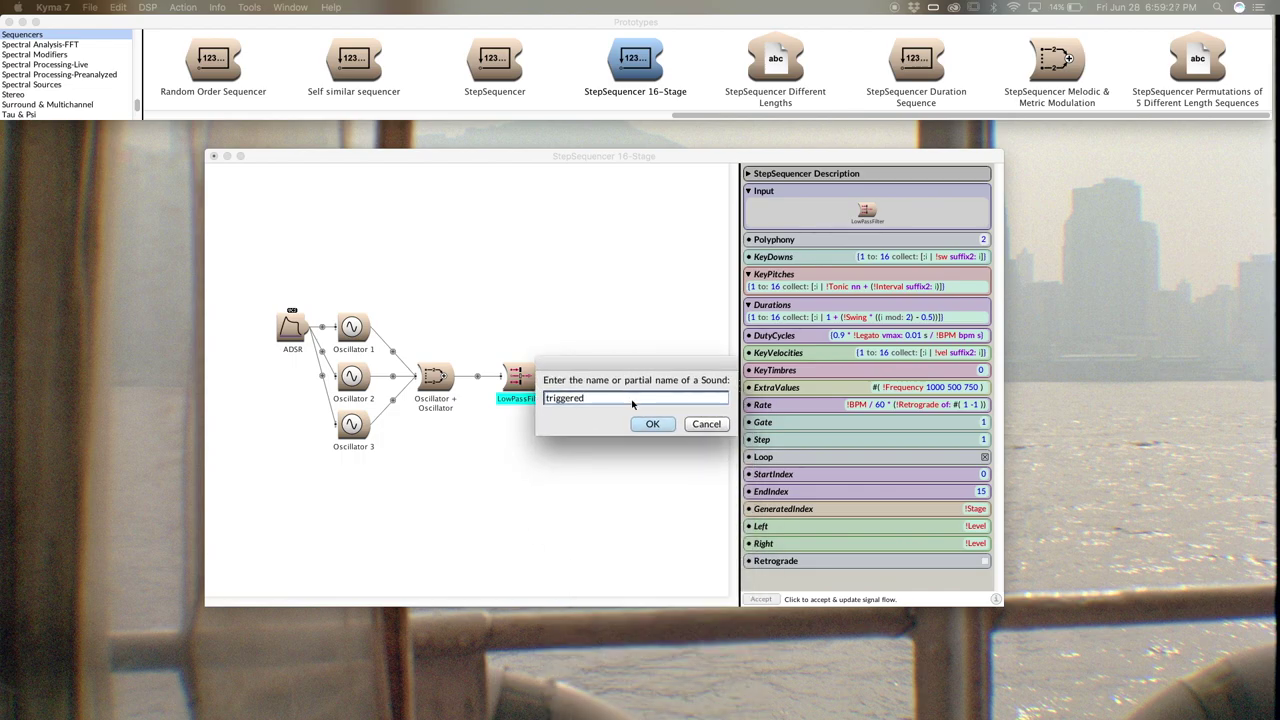
type("sound")
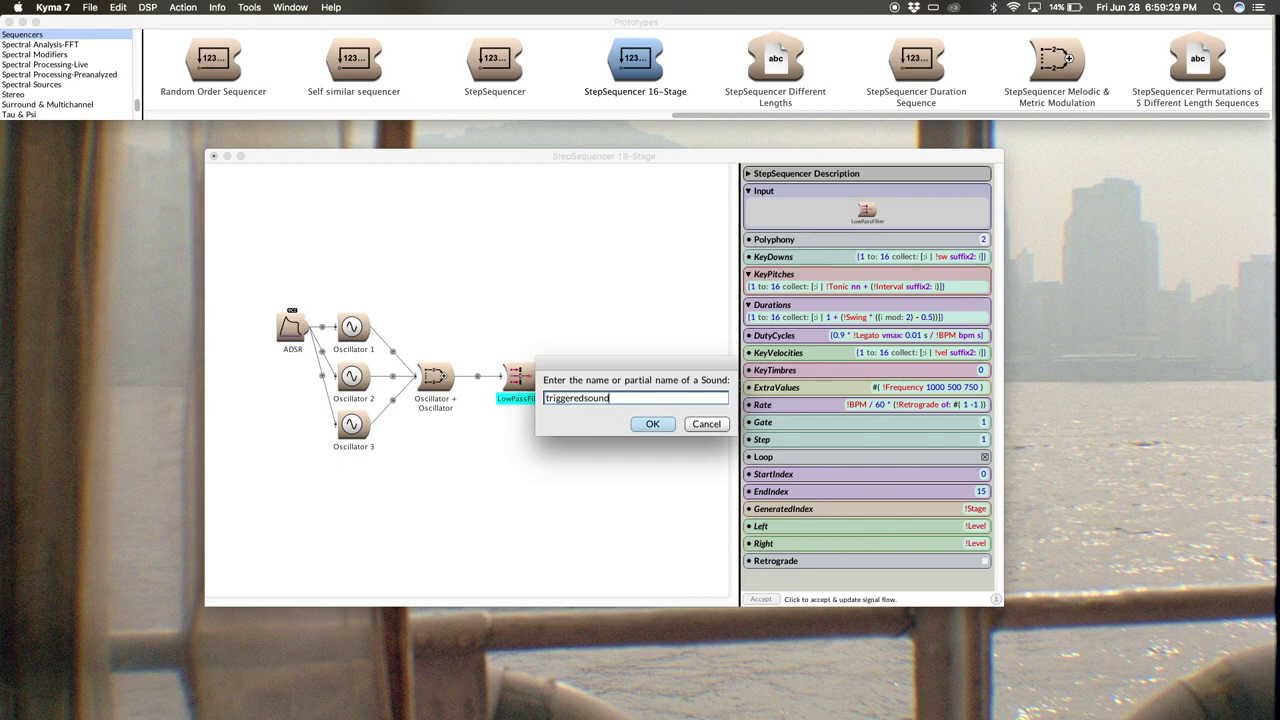
type("to")
key("Return")
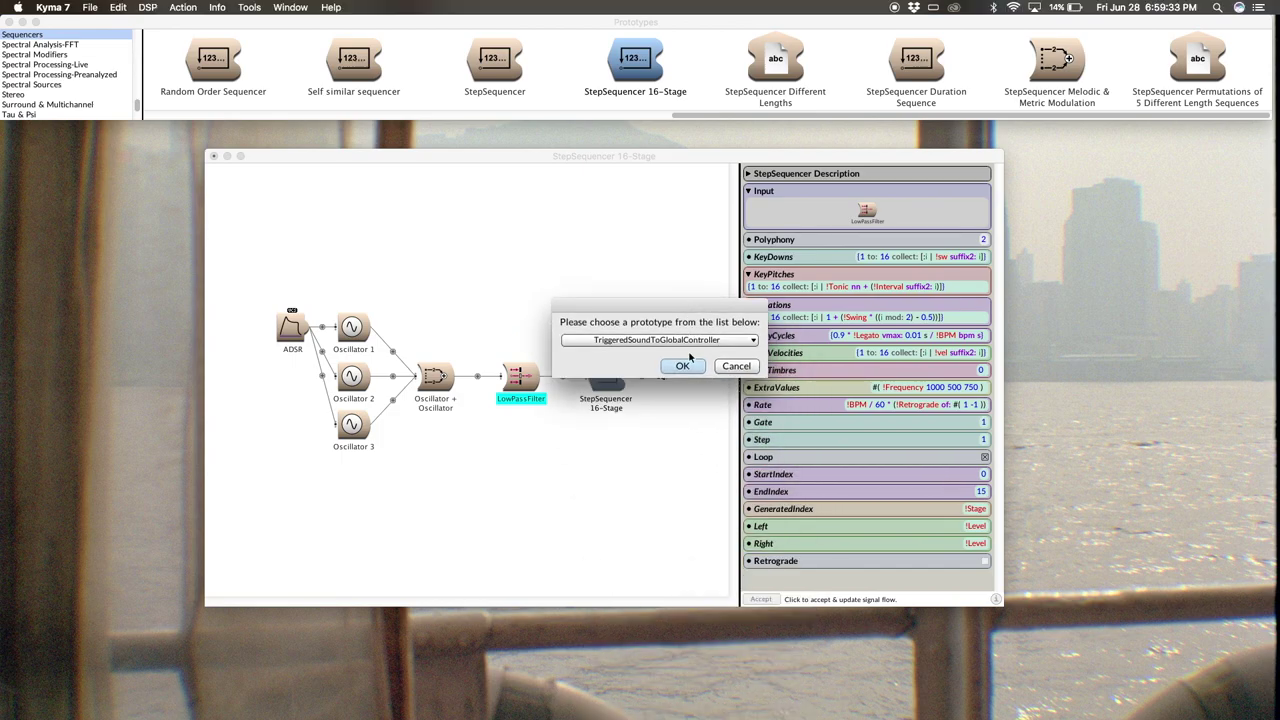
Step: Place a TriggeredSoundToGlobalController in the sequencer editor and set its GeneratedEvent to !Vel
left_click(687, 370)
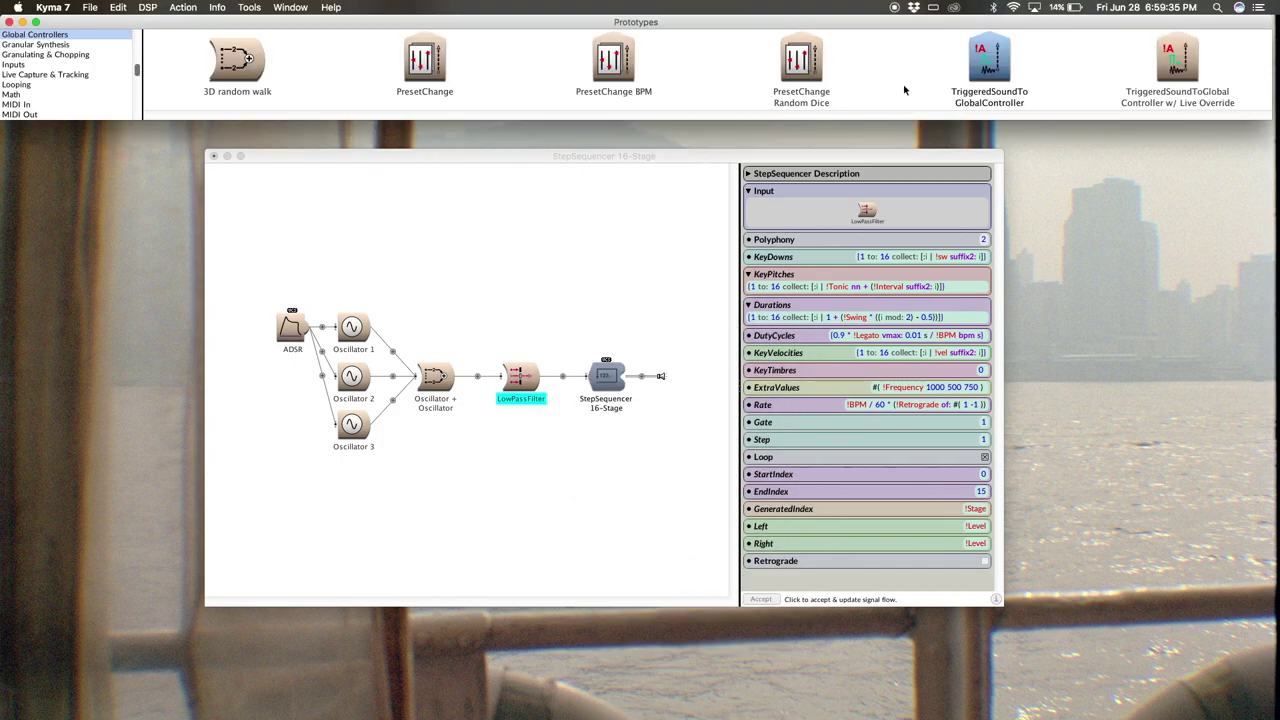
left_click_drag(983, 72, 669, 515)
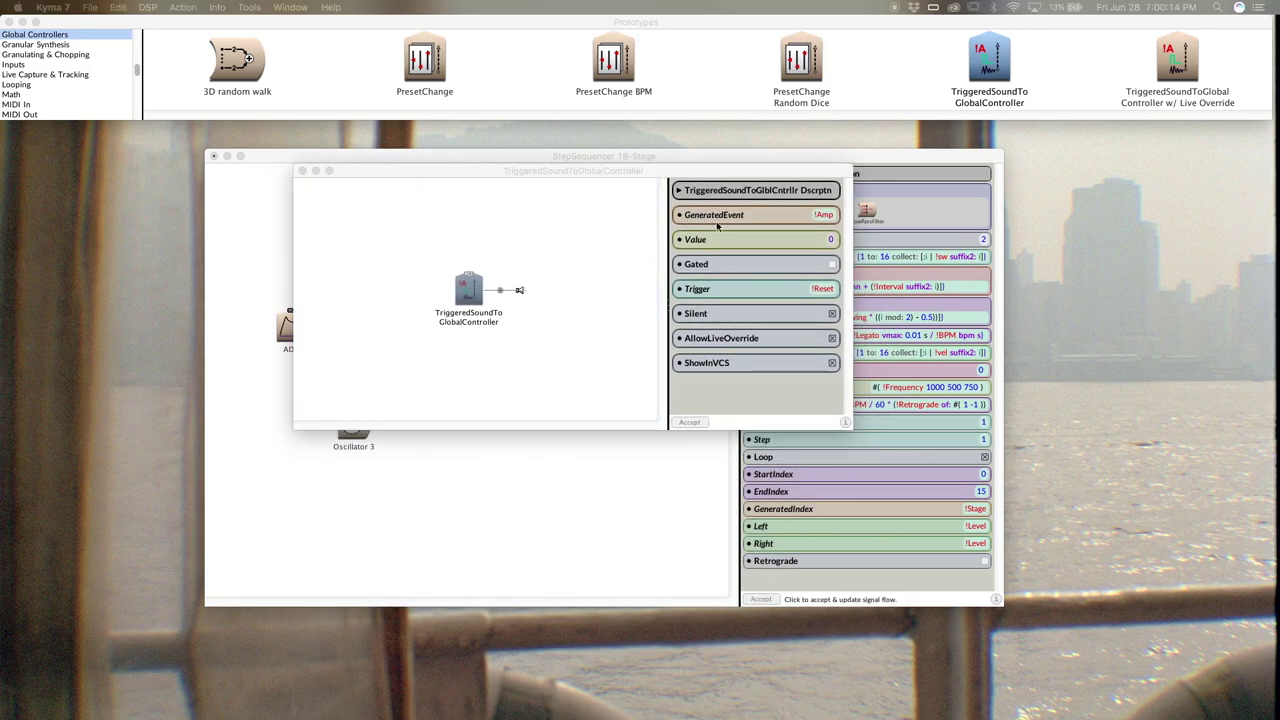
left_click(816, 216)
left_click_drag(730, 170, 685, 170)
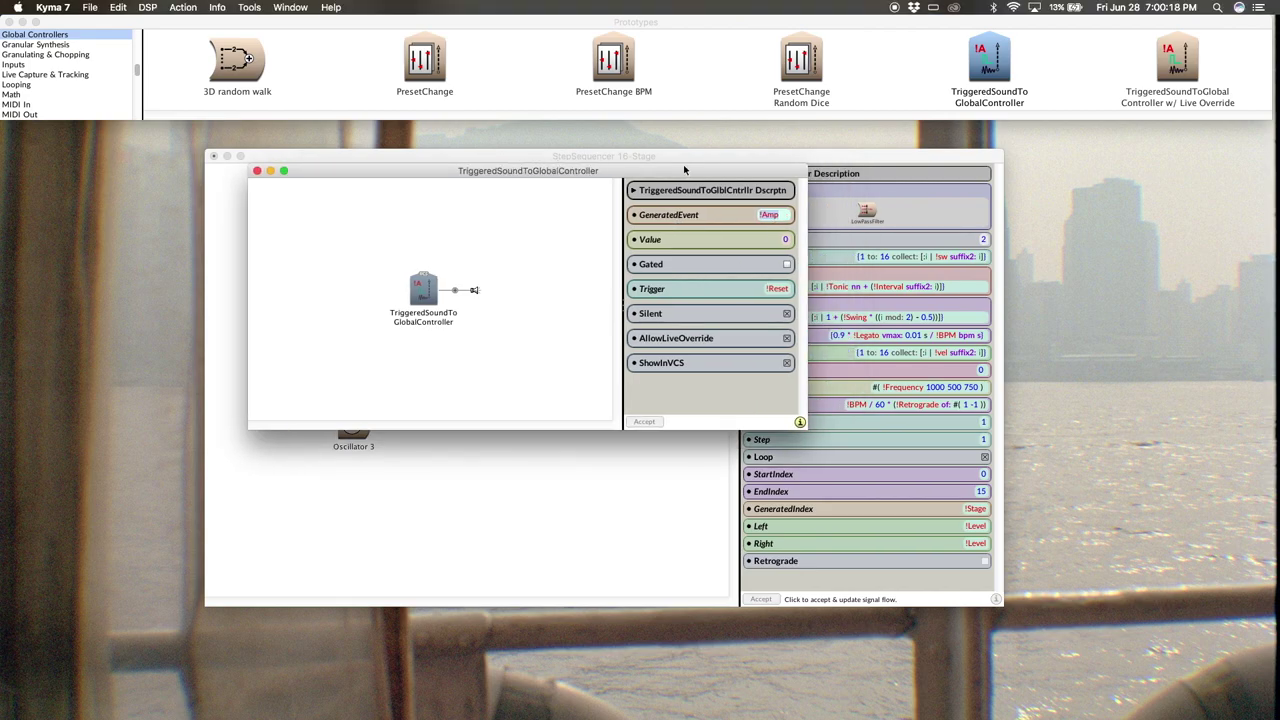
type("!Vel")
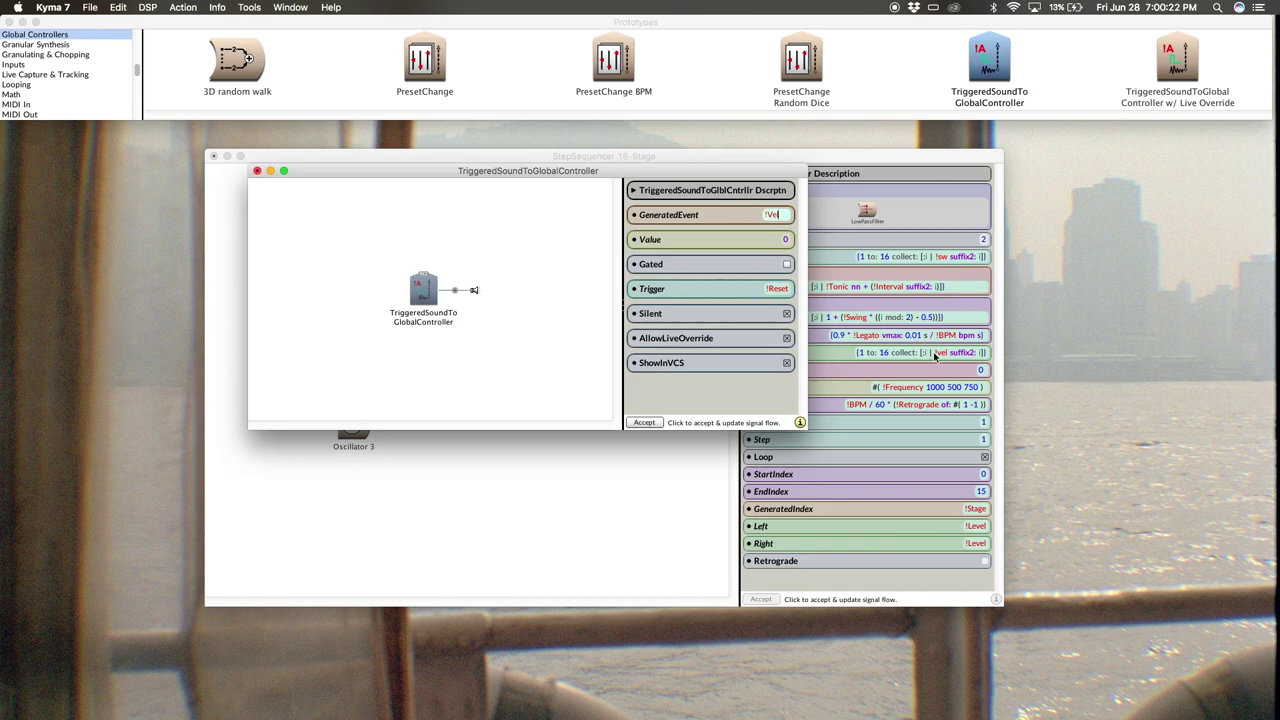
Step: Set the controller's Value to !VelDice nextRandom abs
left_click_drag(714, 171, 599, 172)
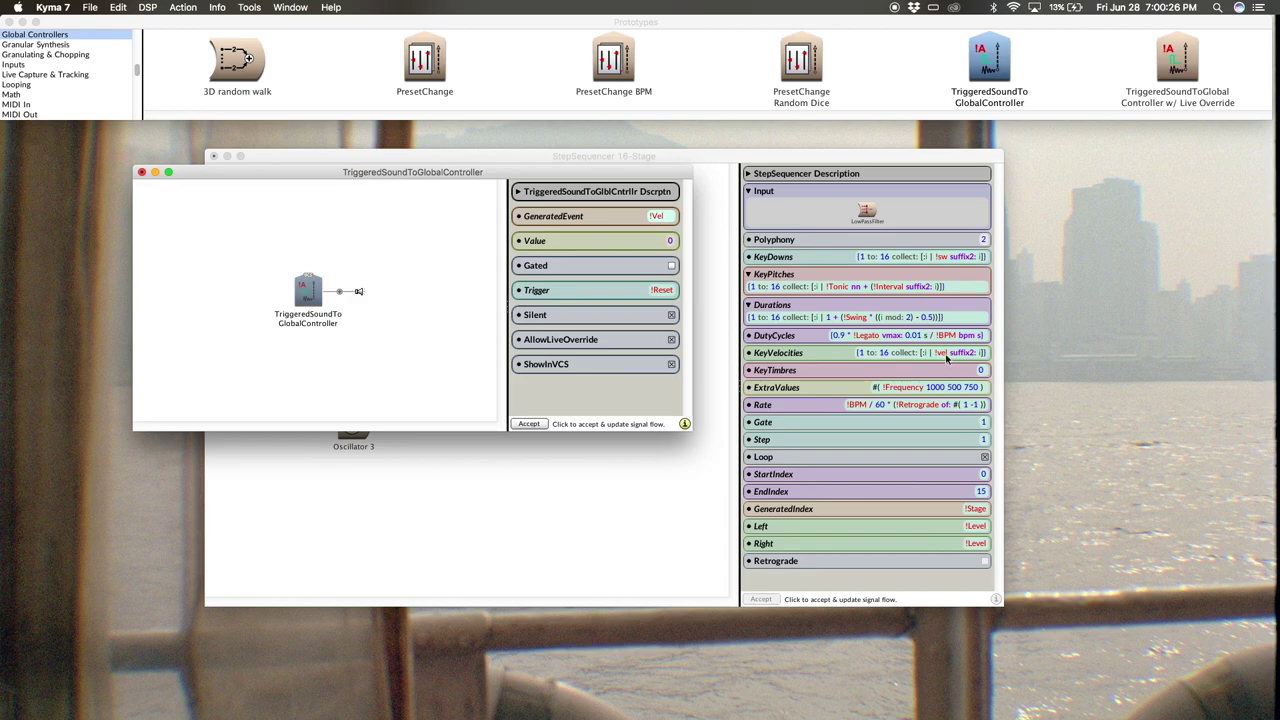
left_click(669, 241)
type("!VelD")
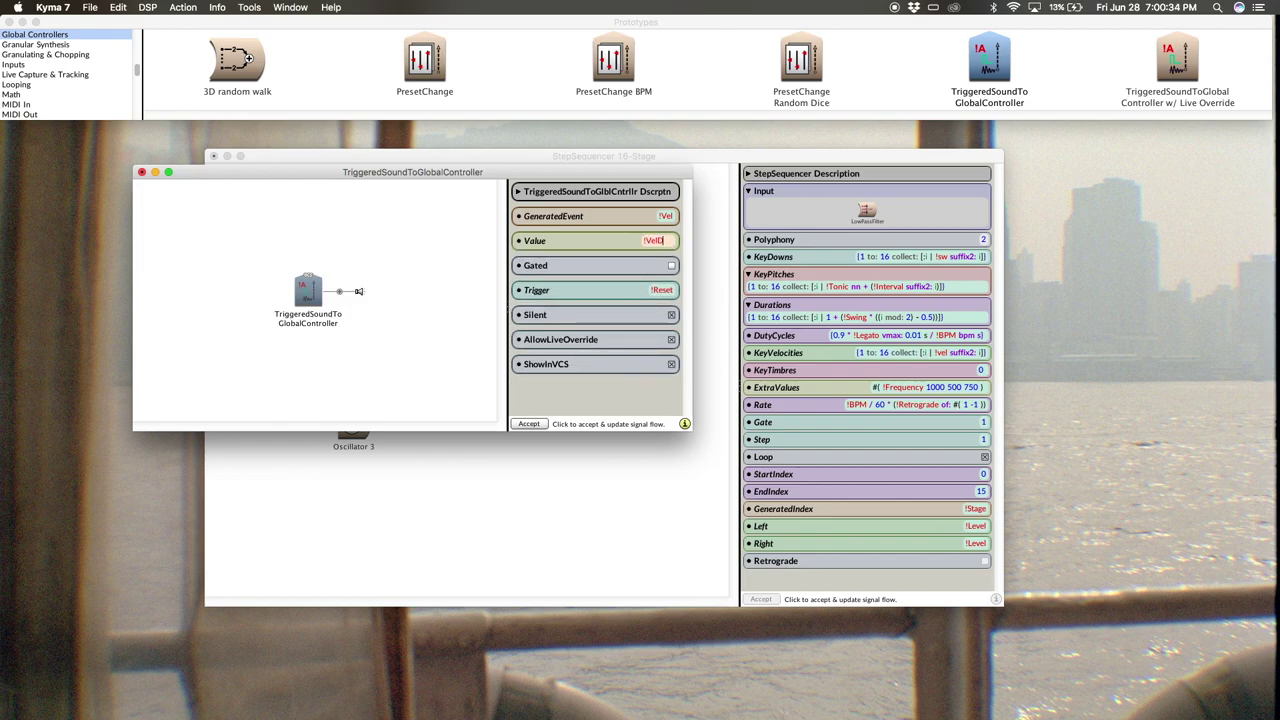
type("ice nextRandom abs")
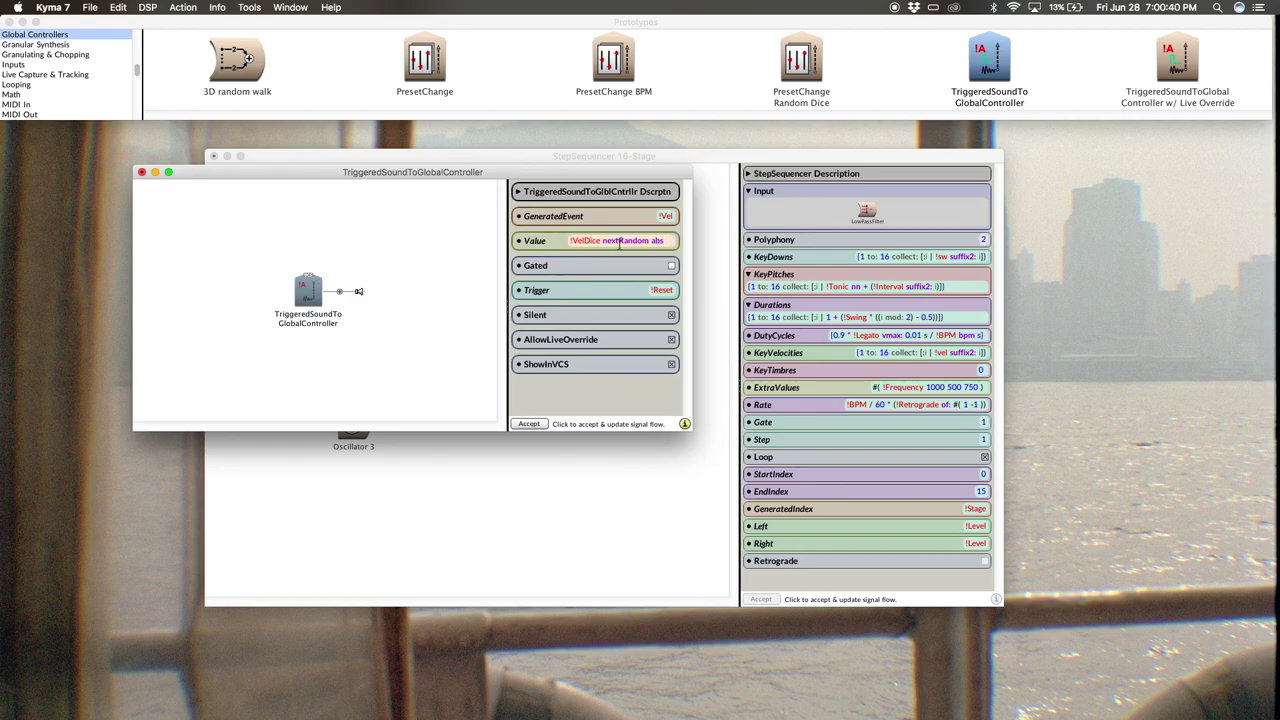
mouse_move(620, 241)
Step: Change the controller's Trigger from !Reset to !VelDice and enlarge its editor window
left_click(630, 241)
double_click(653, 241)
double_click(658, 290)
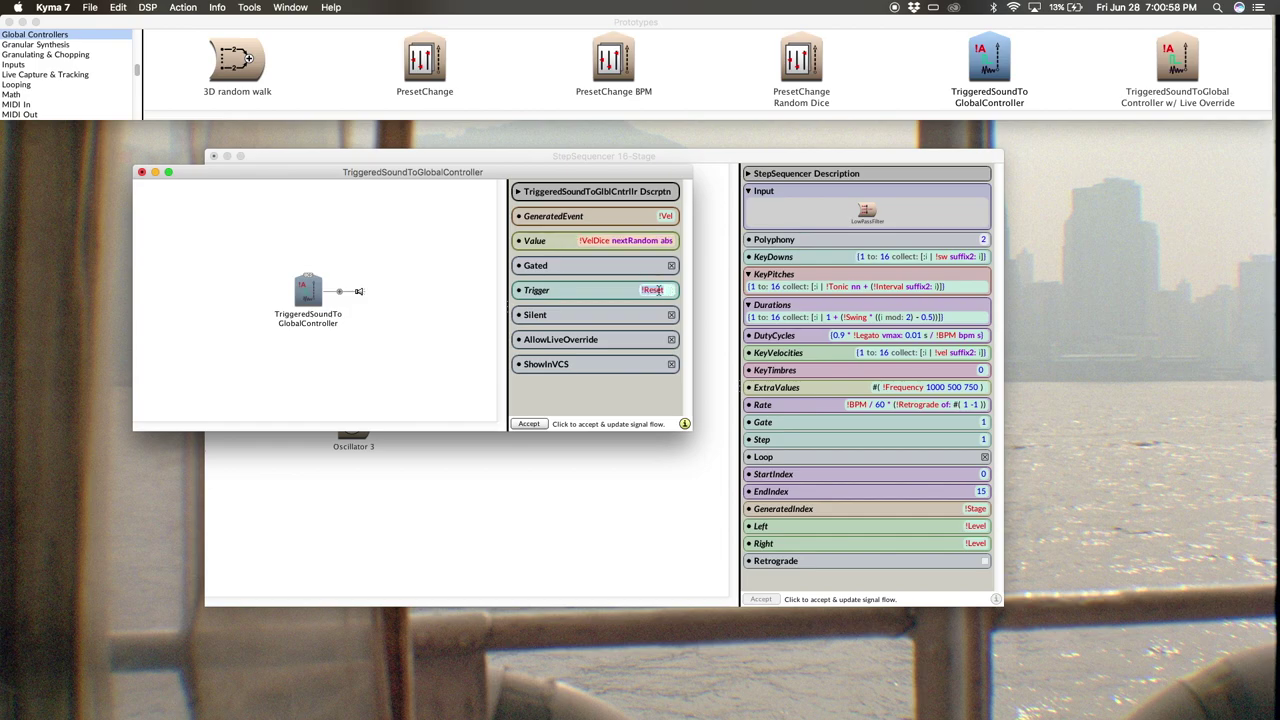
type("!VelDice")
left_click_drag(689, 428, 765, 473)
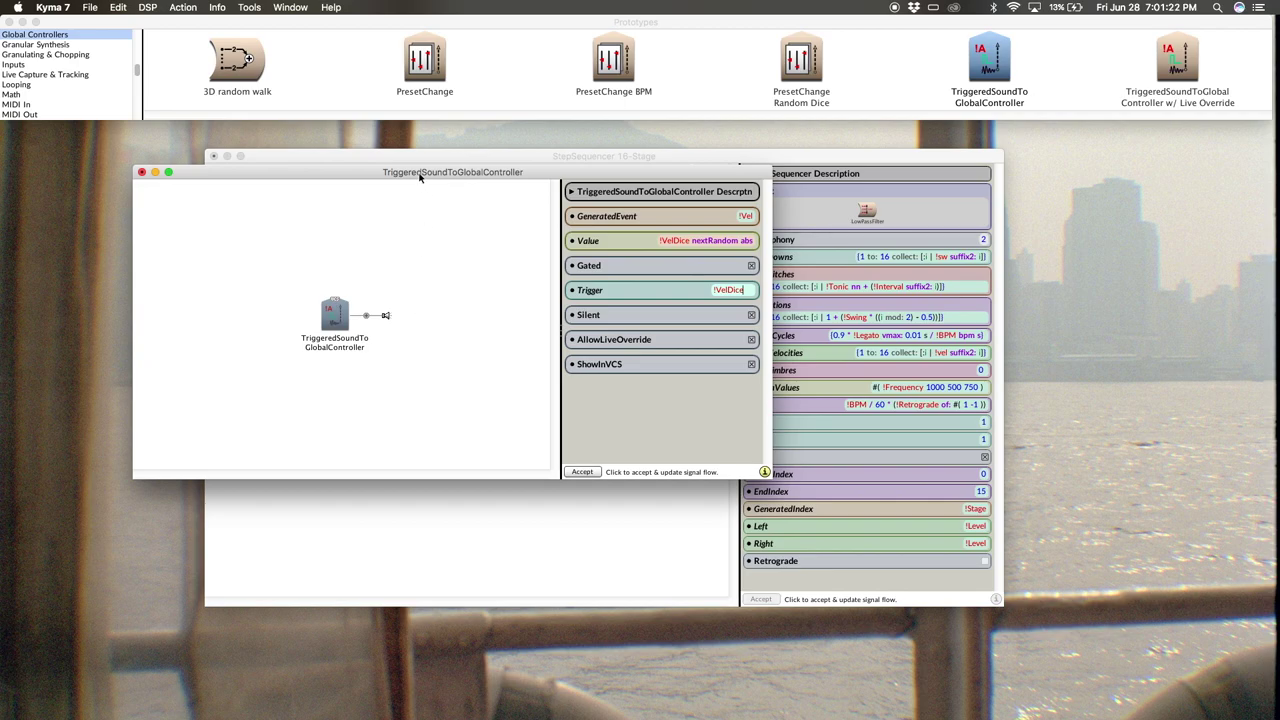
left_click_drag(420, 172, 477, 166)
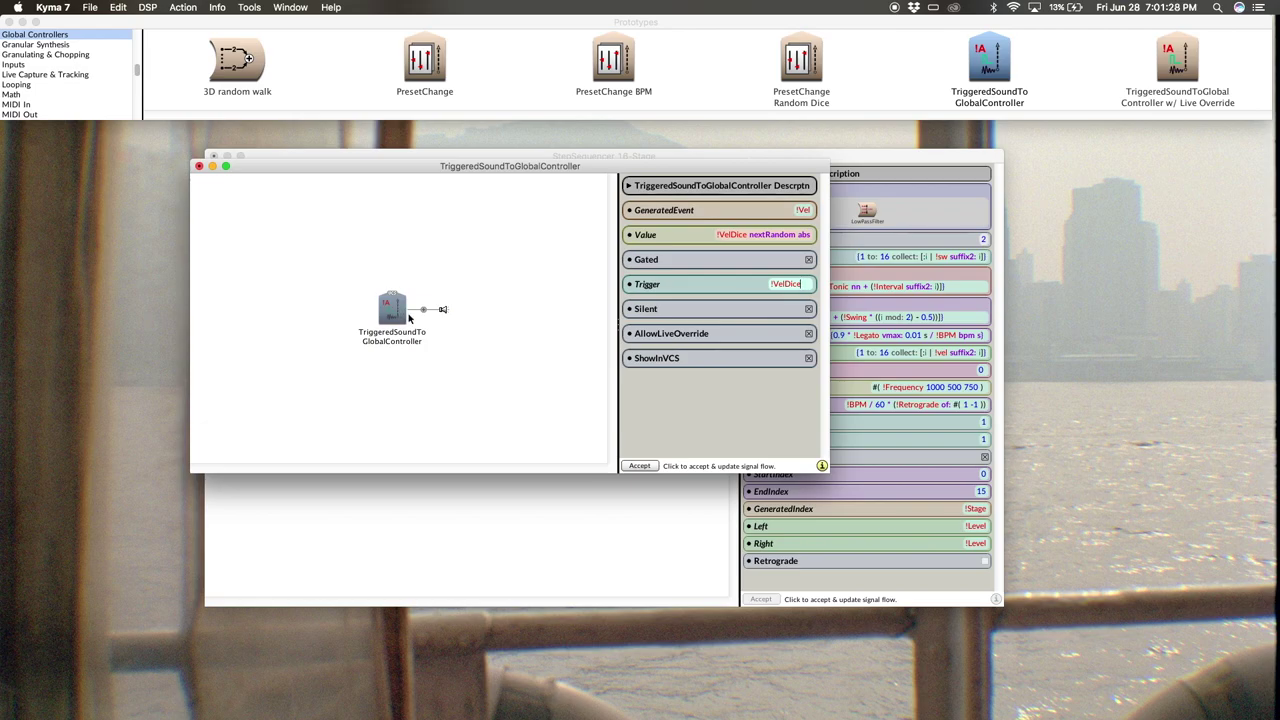
Step: Find the Replicator prototype by name and drop it onto the TriggeredSoundToGlobalController
key("super+b")
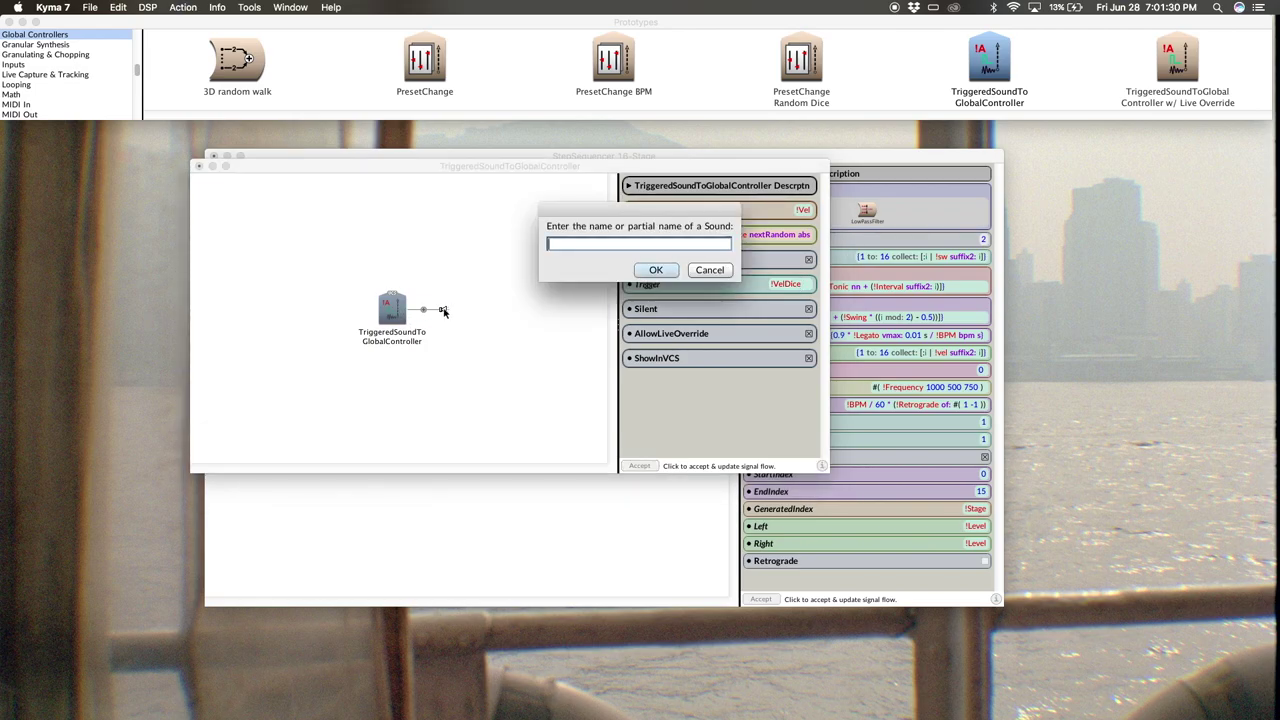
type("replicator")
key("Return")
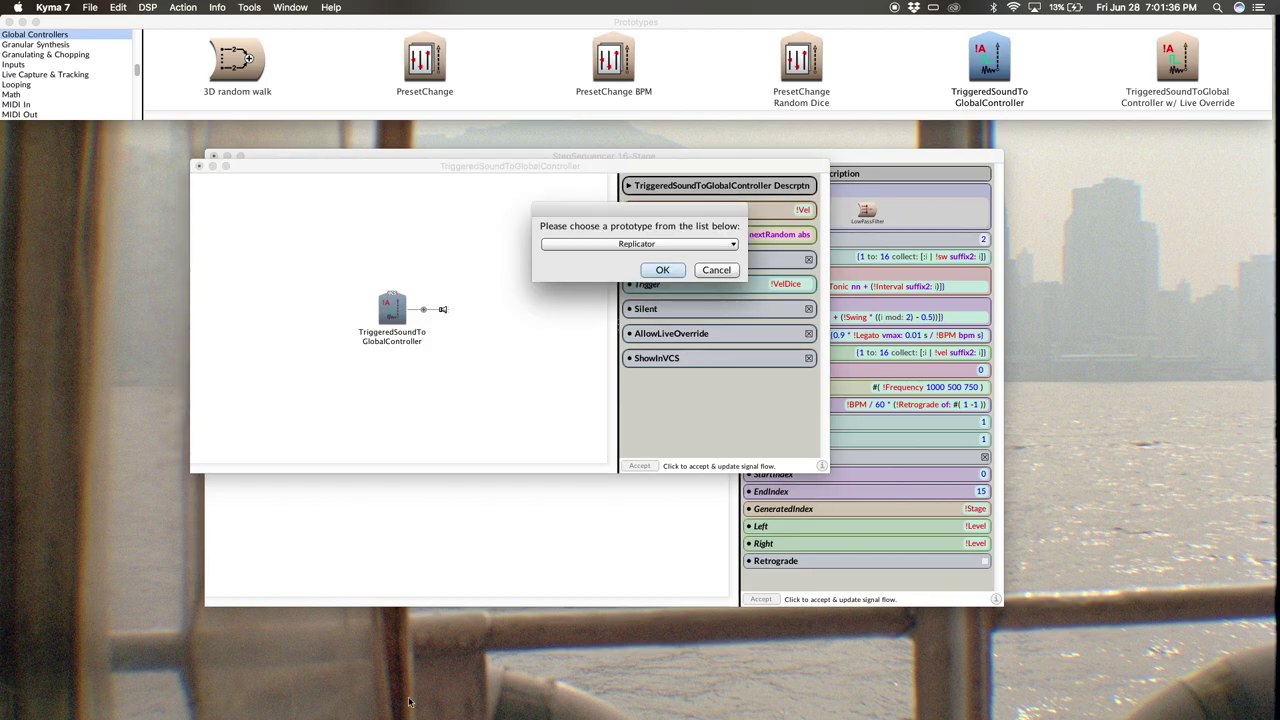
left_click(660, 270)
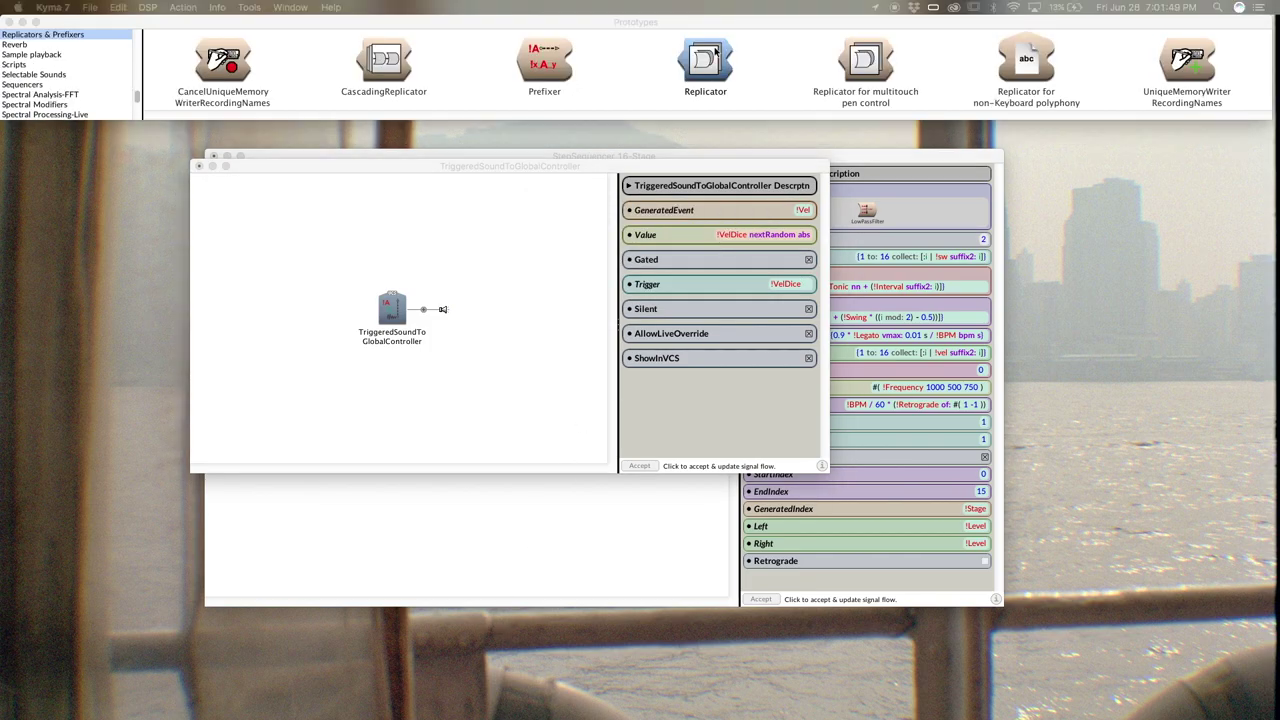
left_click_drag(714, 50, 413, 311)
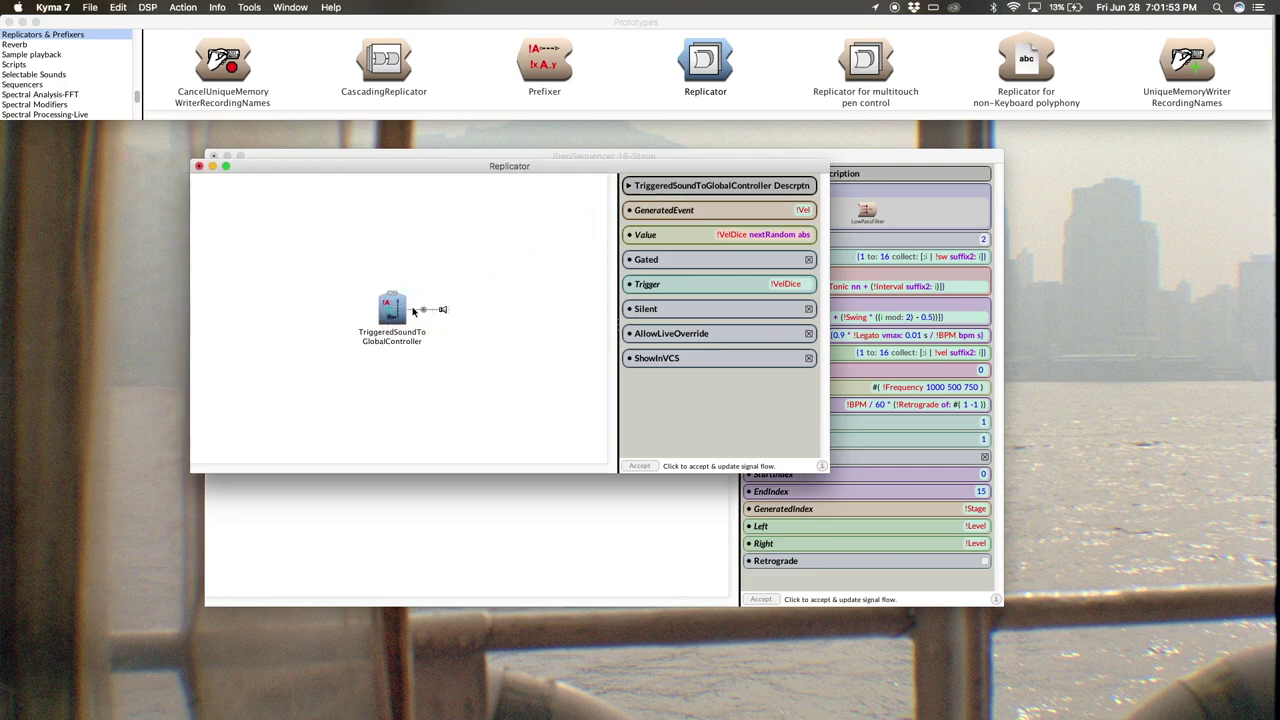
Step: Give the Replicator 16 copies with Left and Right both set to 0
left_click(536, 302)
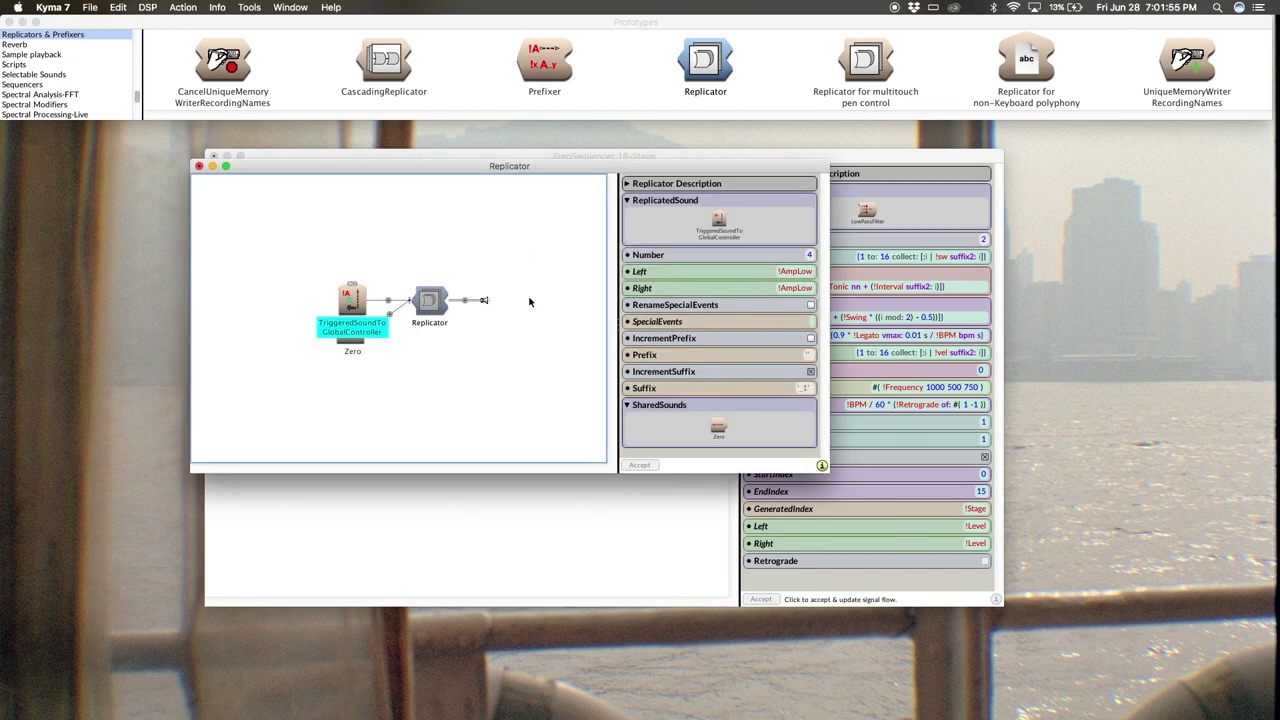
left_click(811, 256)
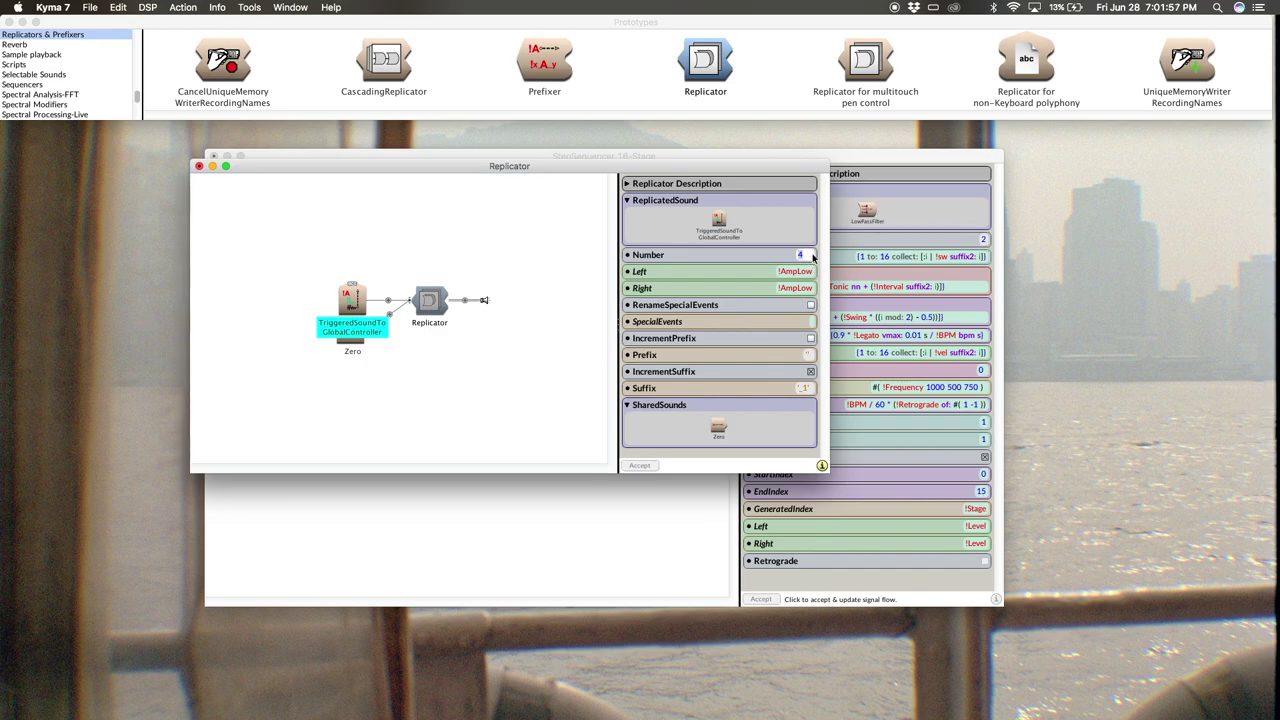
type("16")
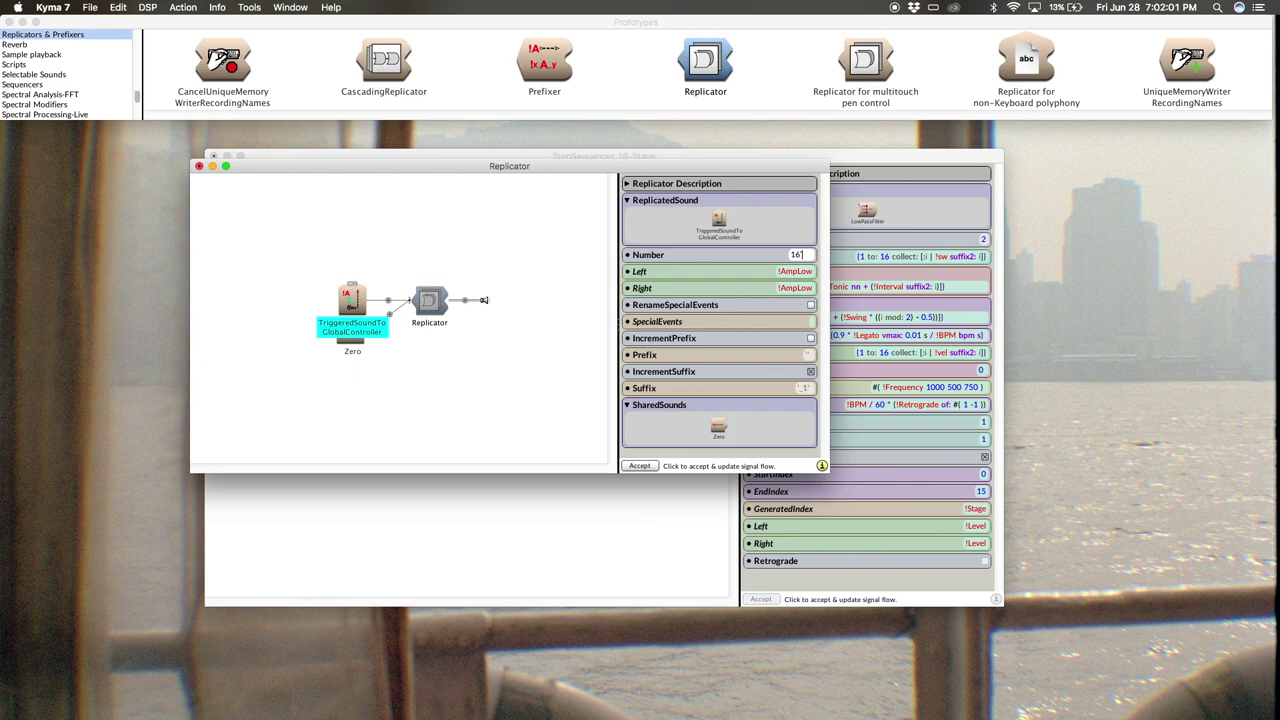
key("Tab")
type("0")
key("Tab")
type("0")
key("Tab")
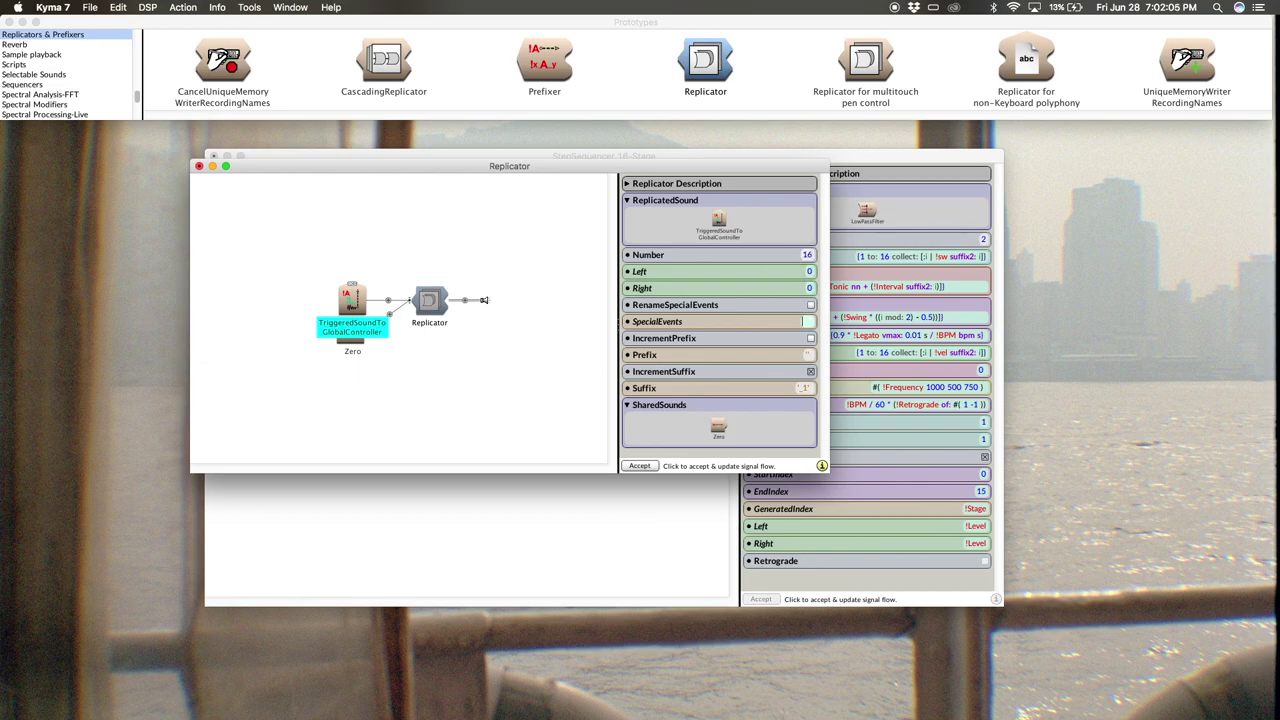
Step: Enable special-event renaming, set SpecialEvents to !Vel, and turn on IncrementSuffix
left_click(810, 304)
left_click(808, 321)
type("!Volume")
key("BackSpace")
key("BackSpace")
key("BackSpace")
key("BackSpace")
key("BackSpace")
type("el")
left_click_drag(828, 471, 876, 509)
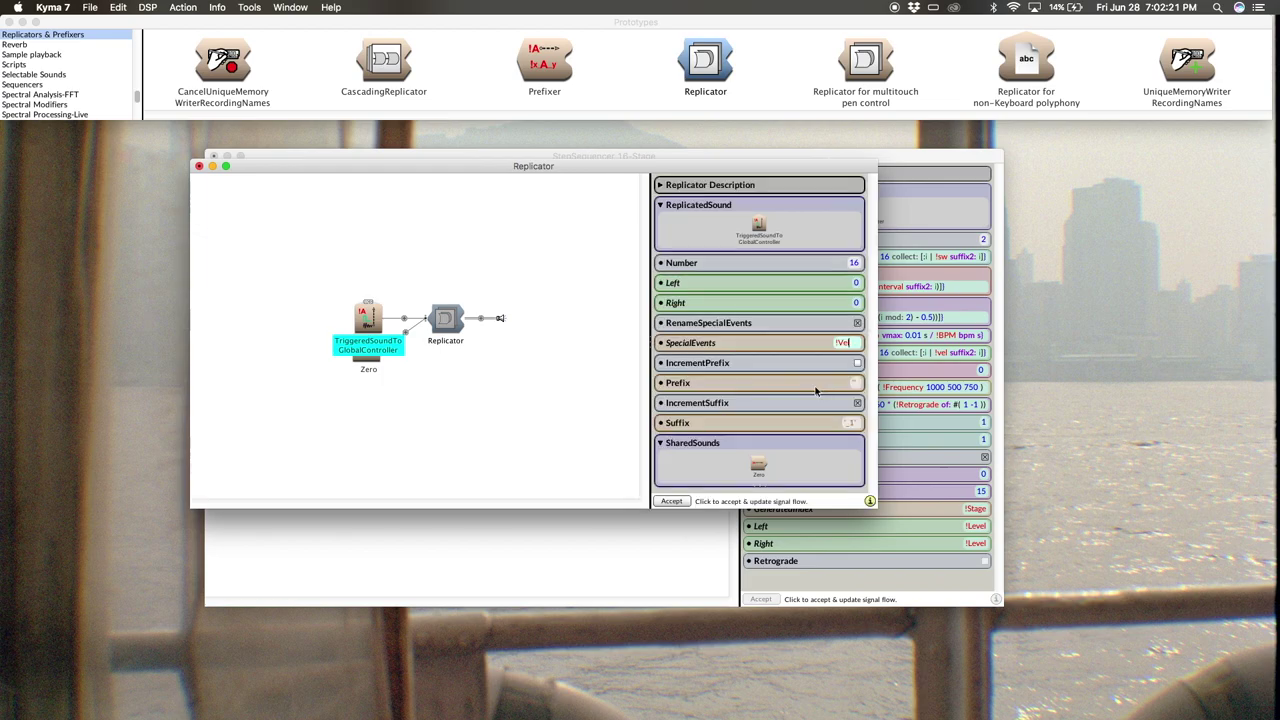
left_click(857, 402)
left_click_drag(549, 163, 702, 148)
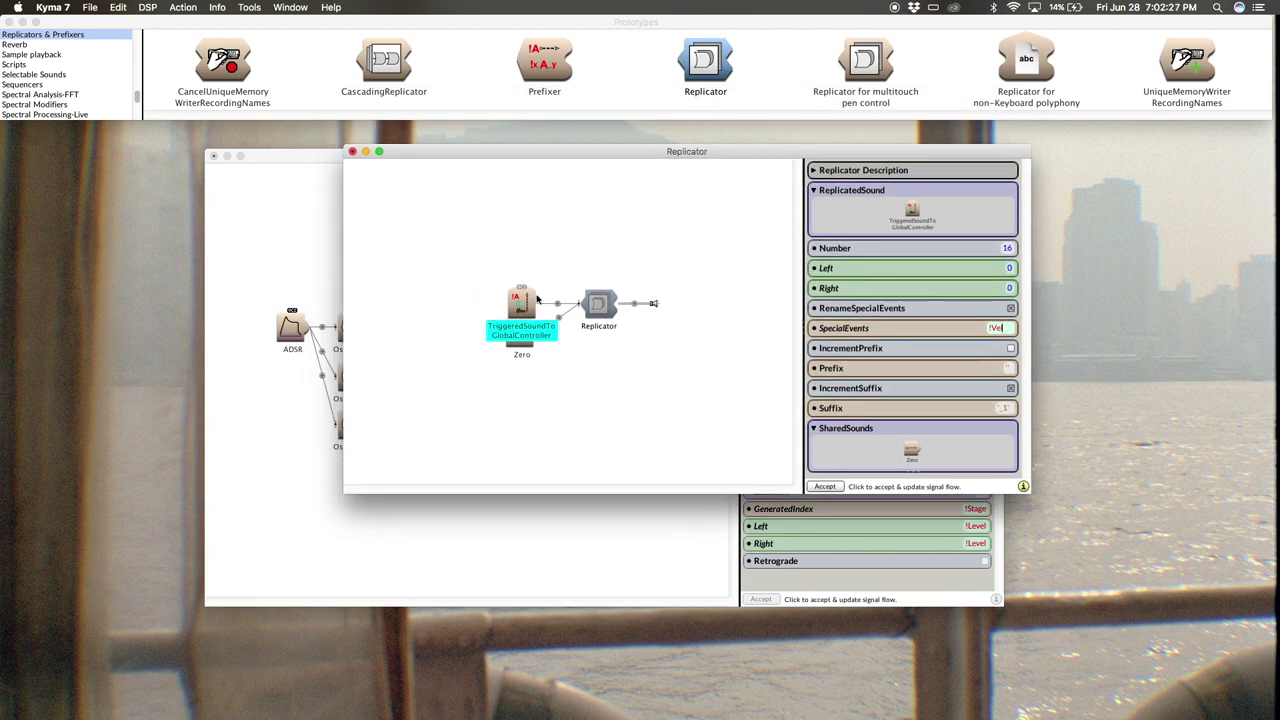
Step: Create a new Mixer from the prototypes and replace its SampleCloud input with the Replicator
left_click(525, 303)
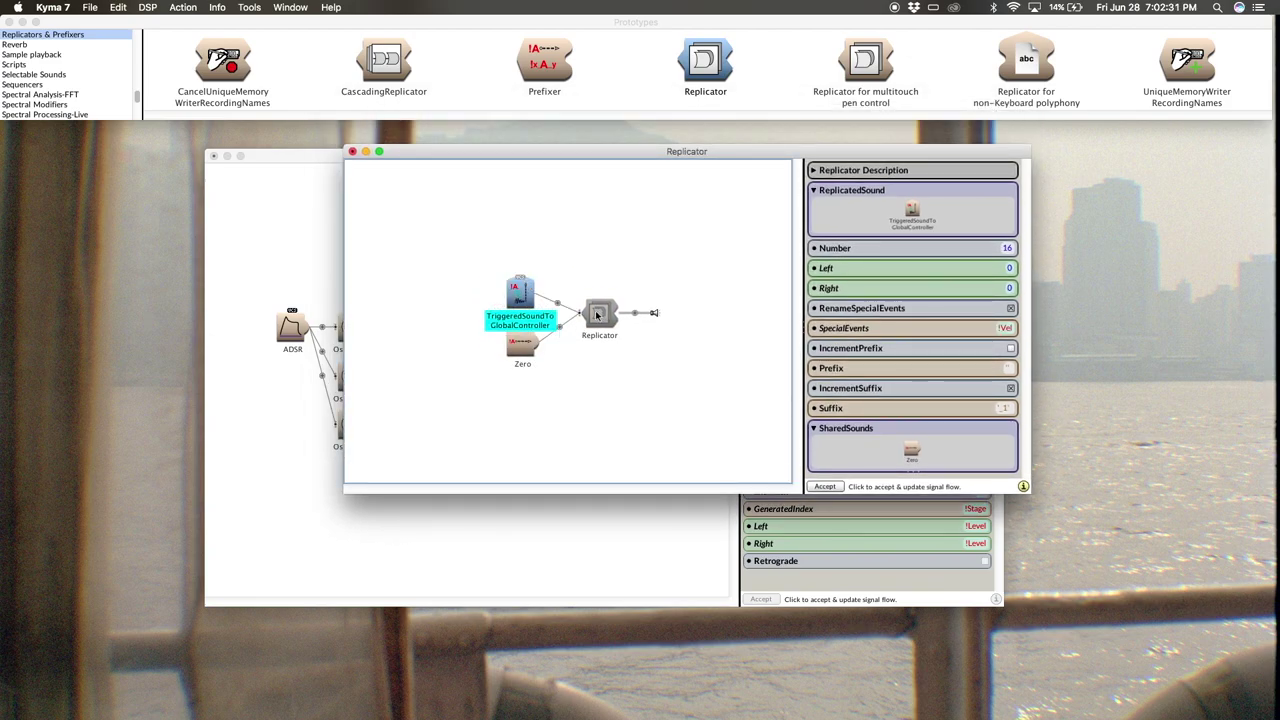
key("super+f")
type("mixer")
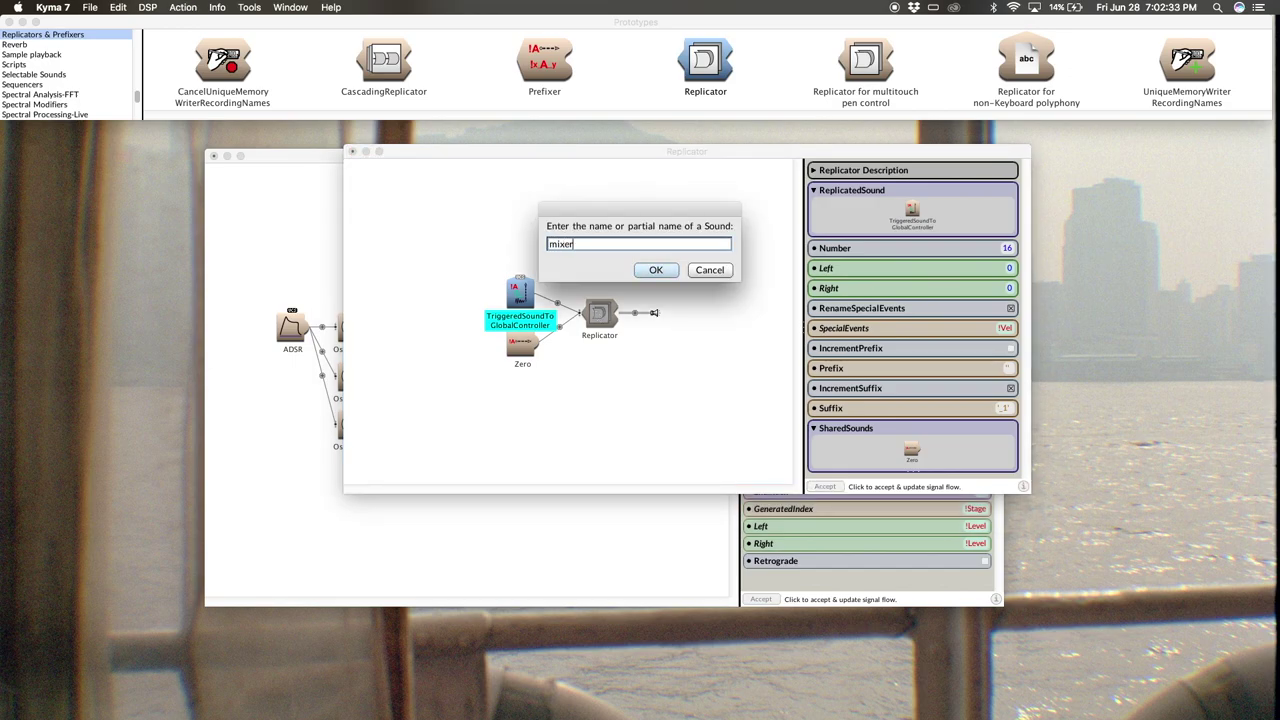
key("Return")
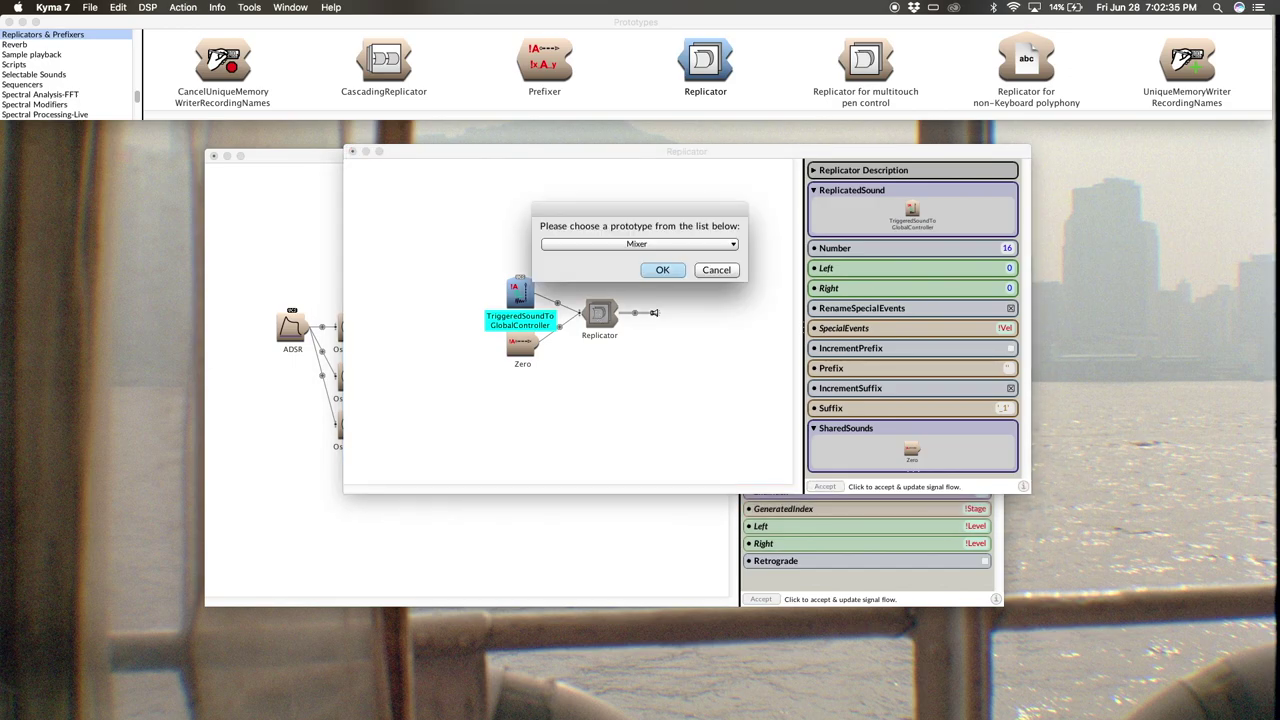
key("Return")
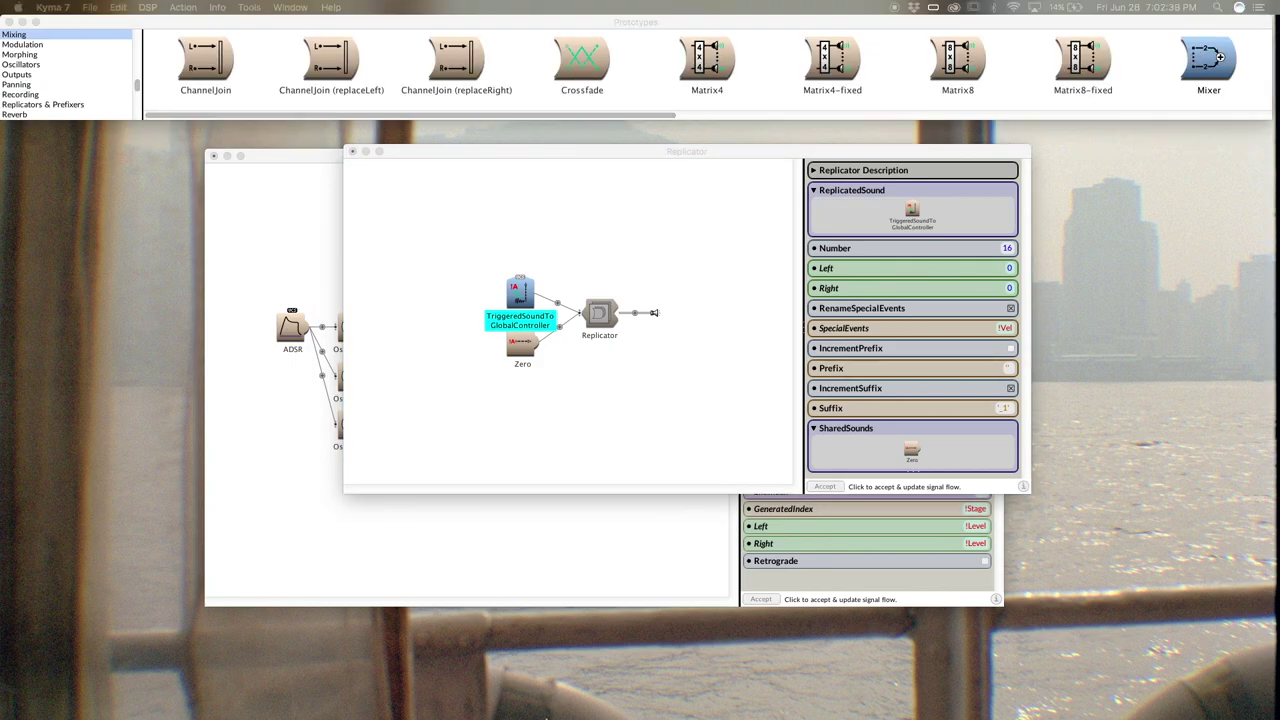
left_click_drag(585, 715, 657, 385)
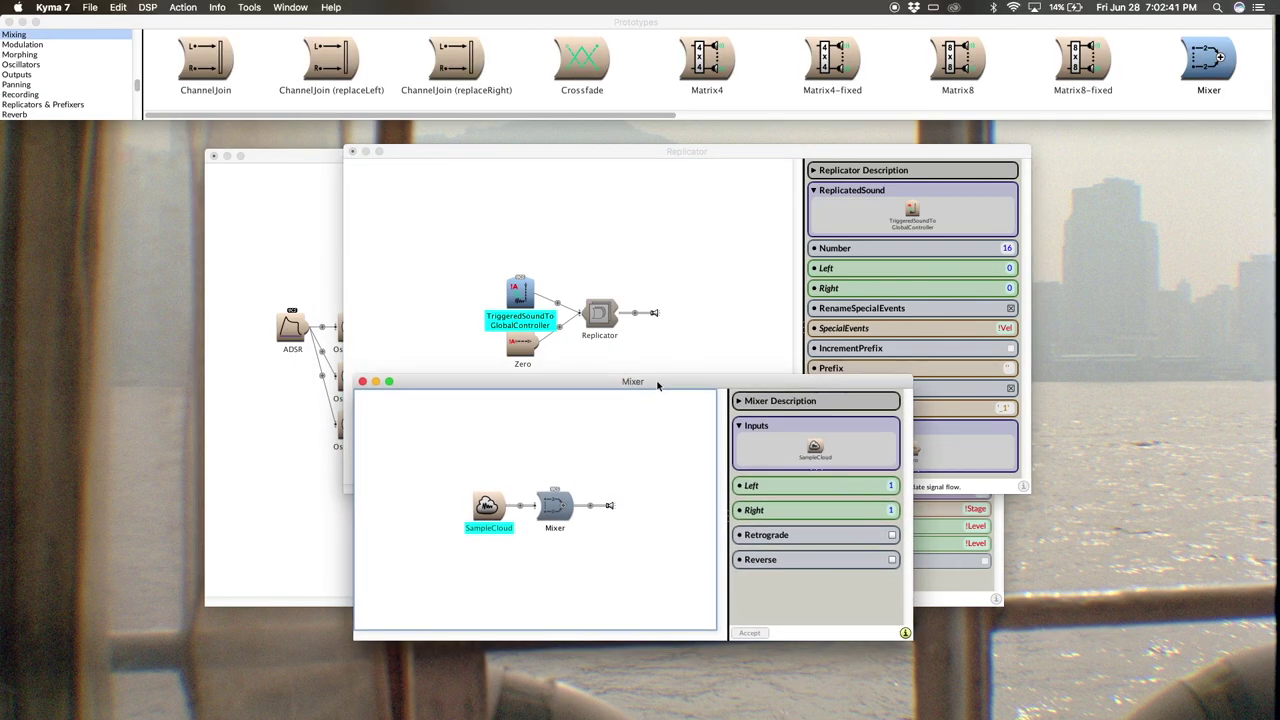
left_click_drag(612, 318, 497, 508)
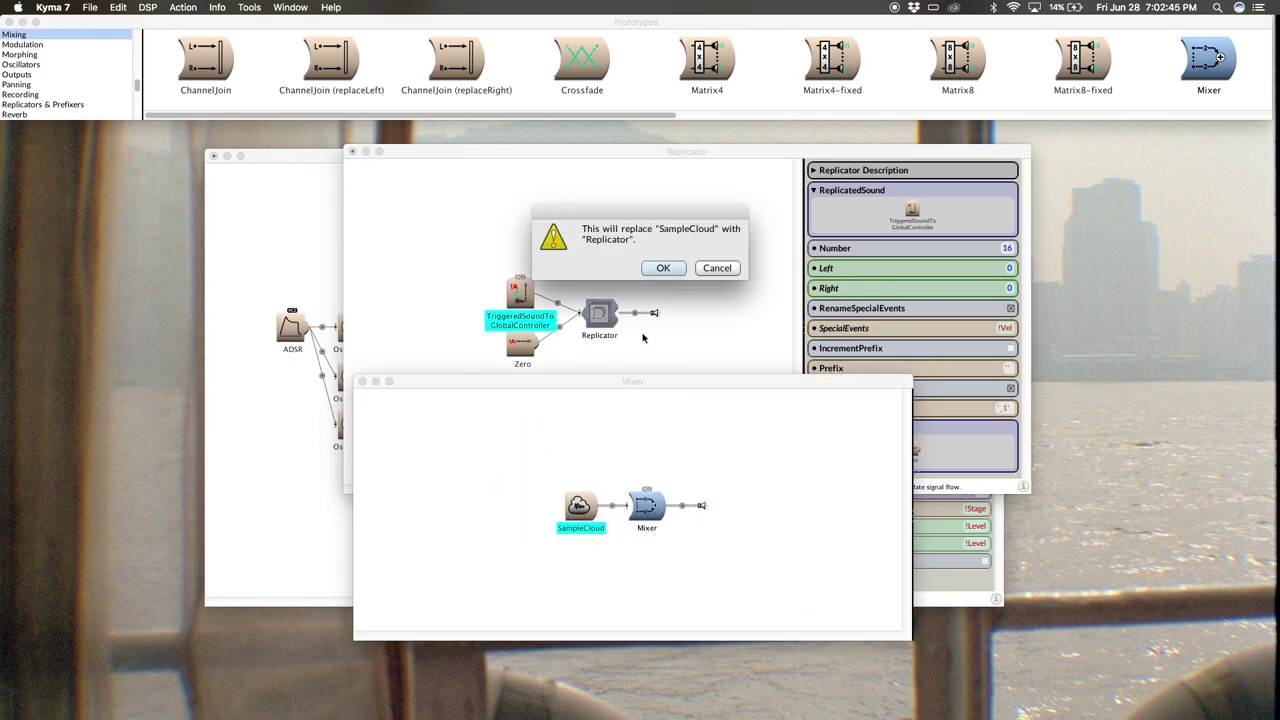
left_click(664, 268)
Step: Rename the TriggeredSoundToGlobalController sound to VelDice
left_click_drag(615, 386, 629, 281)
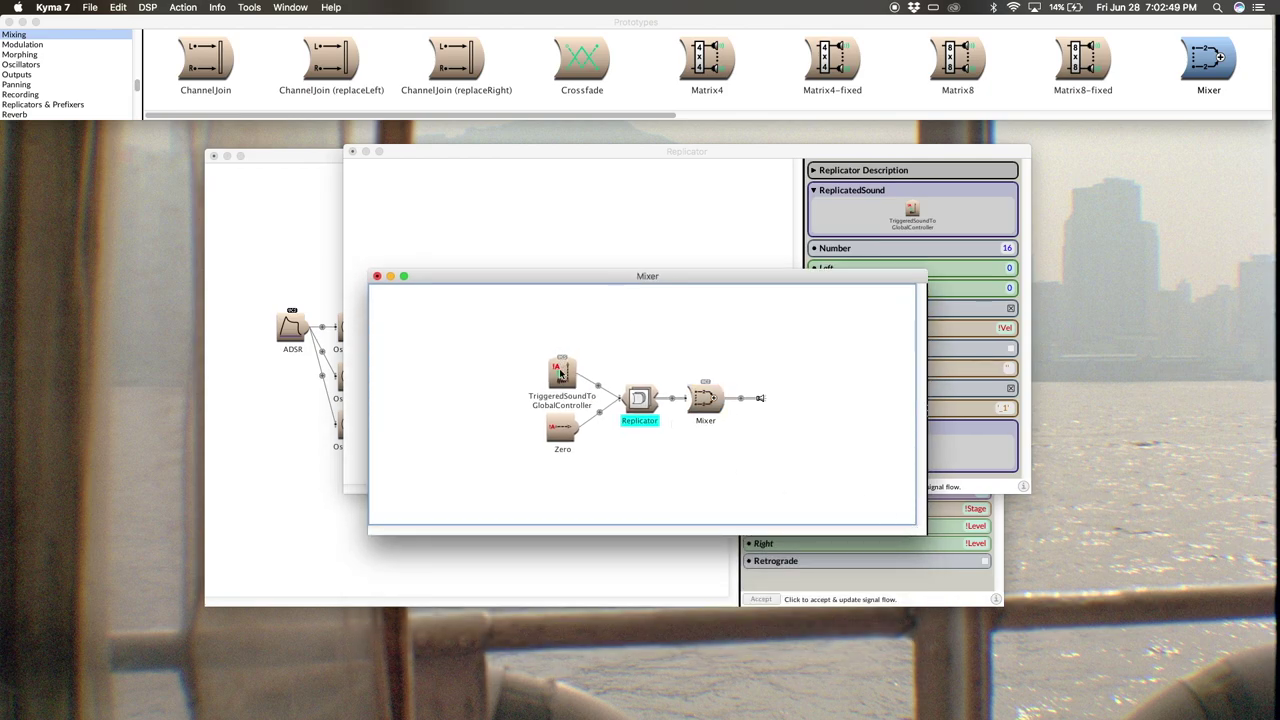
double_click(561, 372)
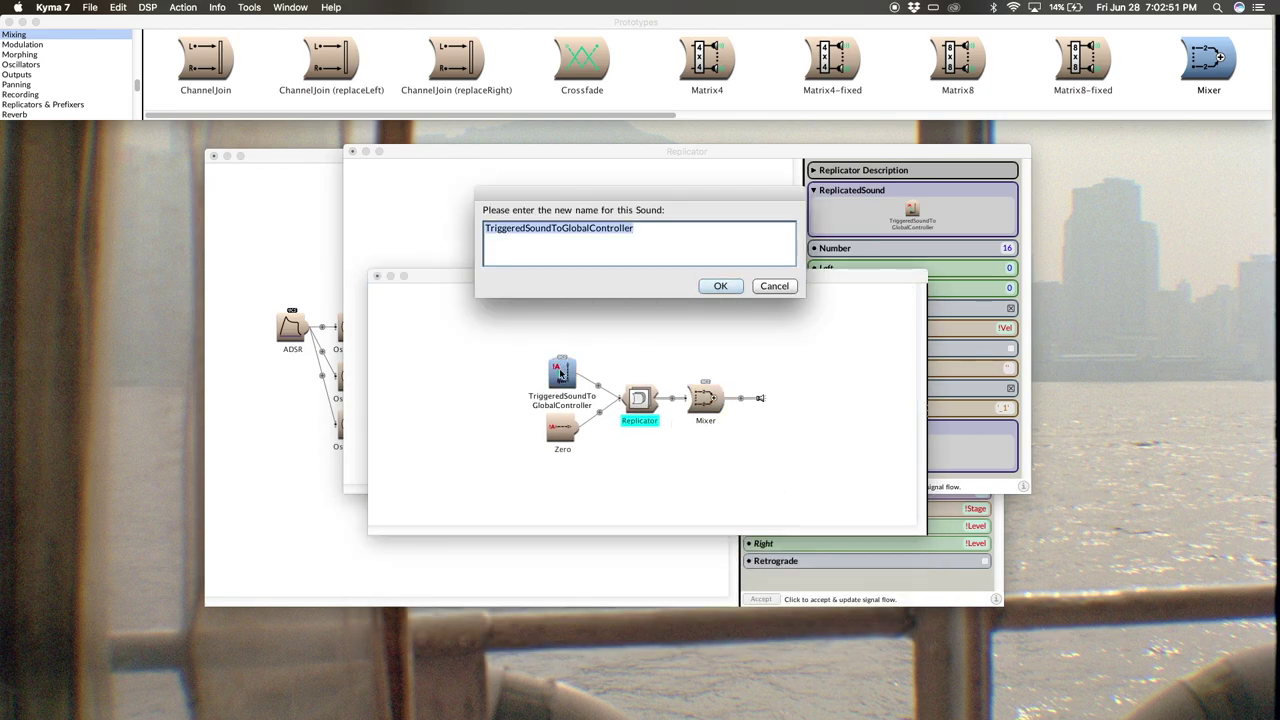
type("Vel")
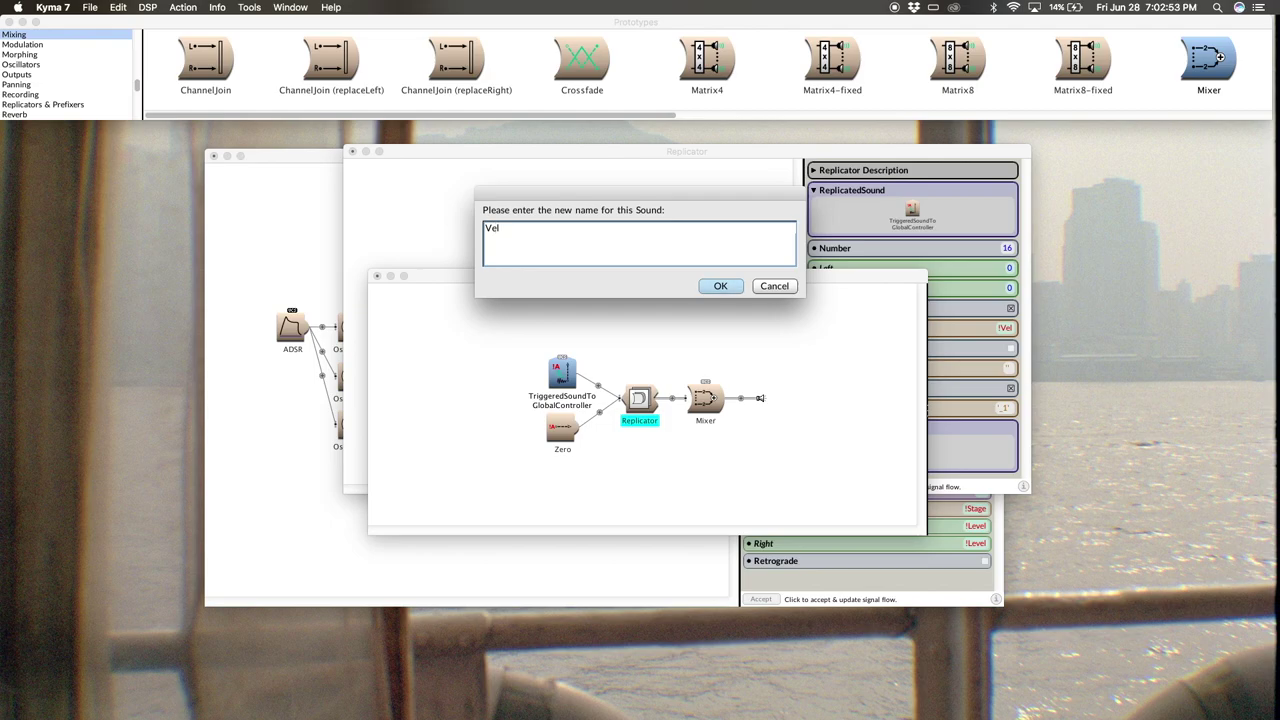
type("C")
key("BackSpace")
type("De")
key("BackSpace")
type("ice")
key("Return")
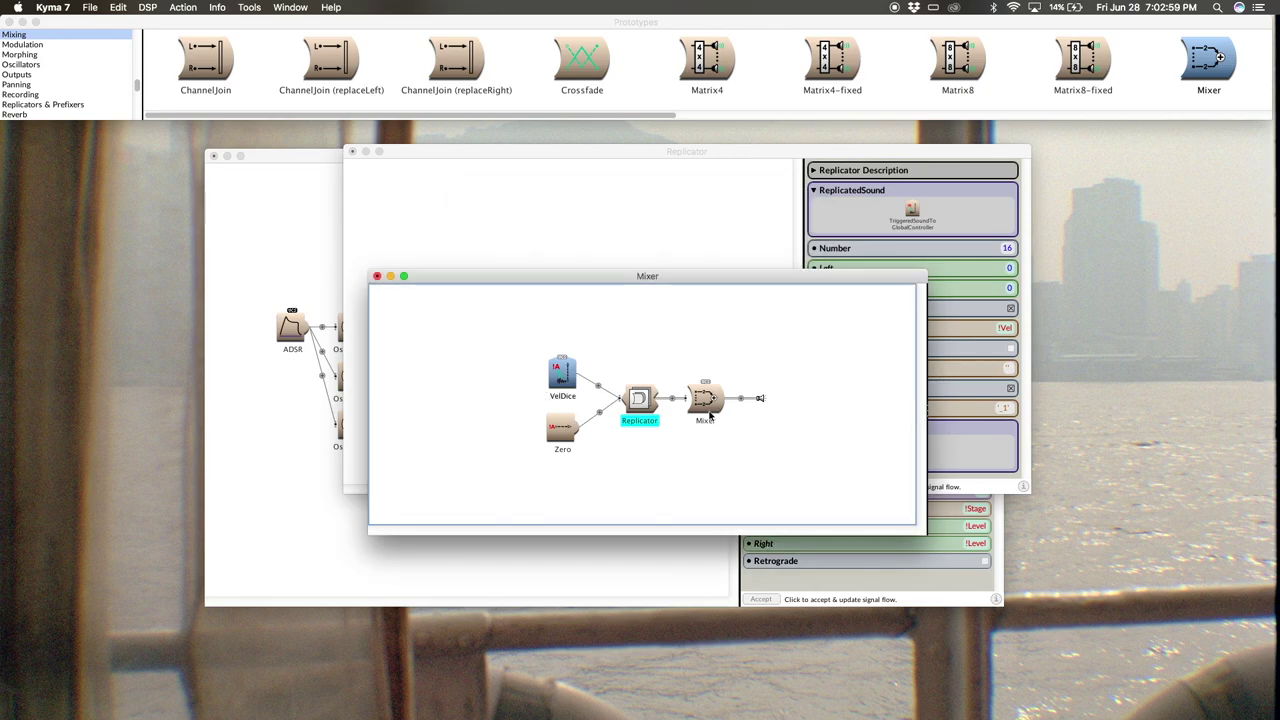
Step: Edit the TriggeredSoundToGlobalController's GeneratedEvent to !Sw, comparing it with the StepSequencer's KeyDowns
left_click(652, 204)
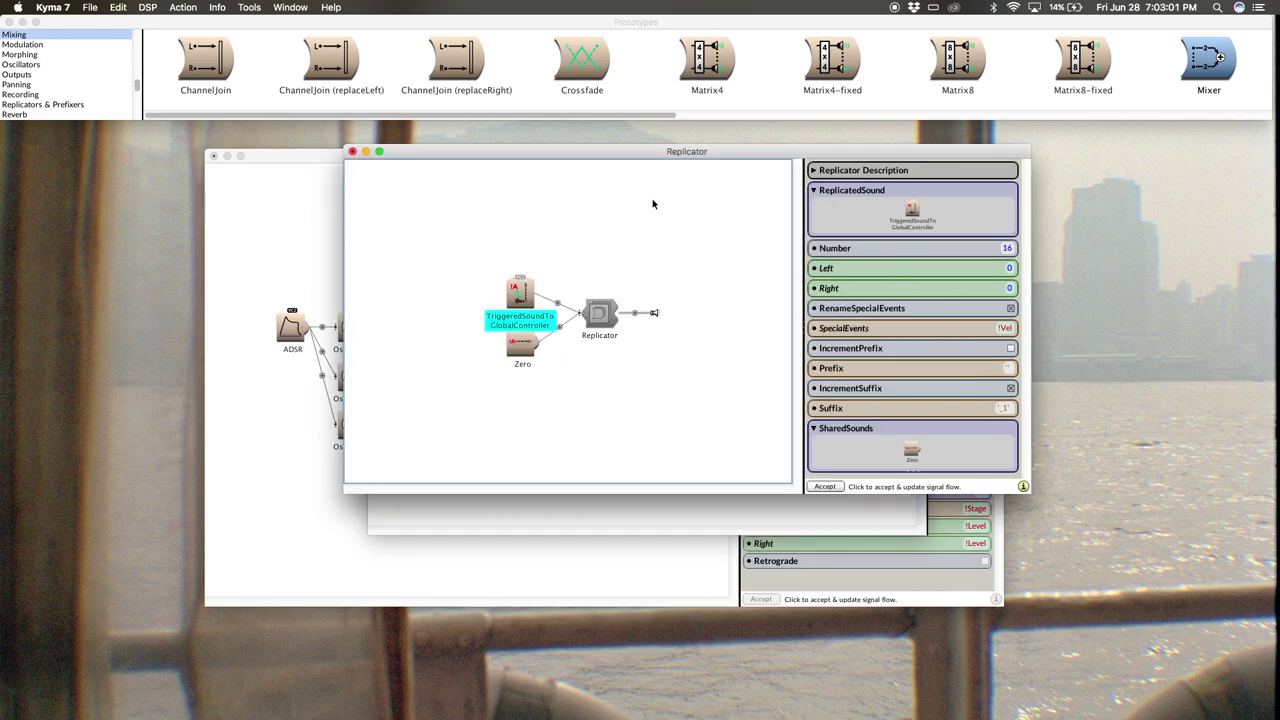
left_click_drag(602, 154, 541, 66)
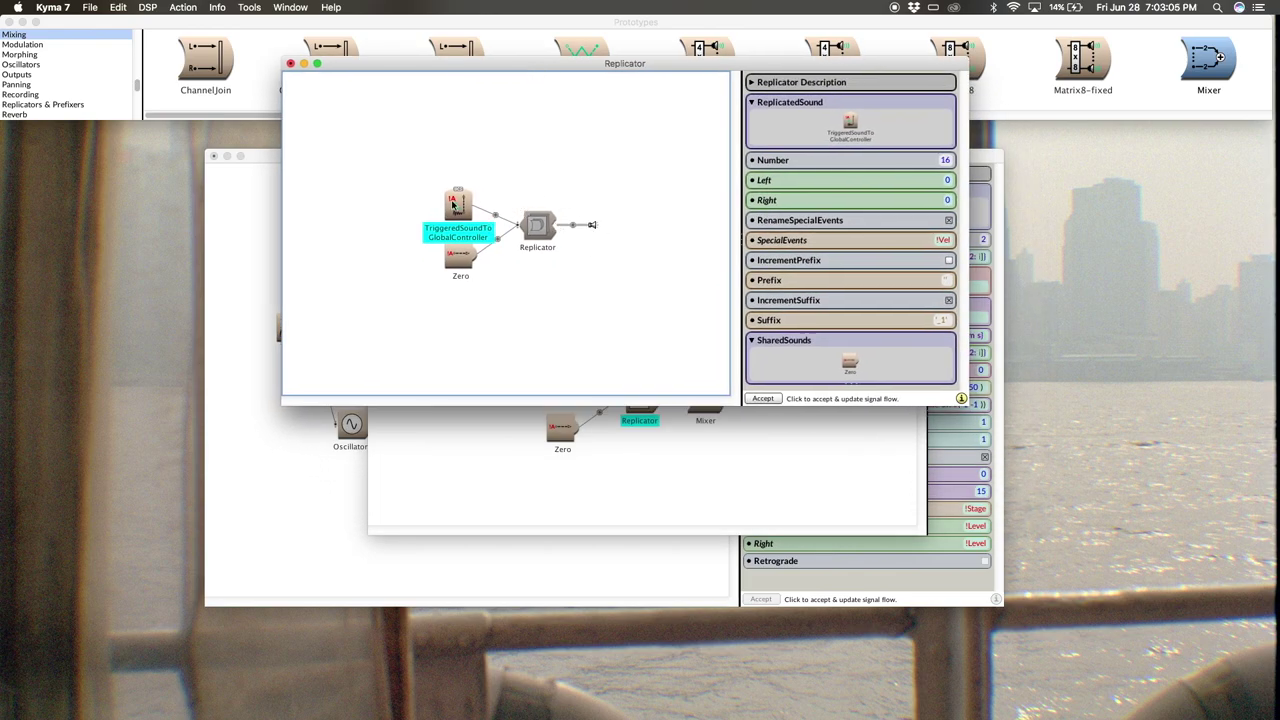
left_click(456, 205)
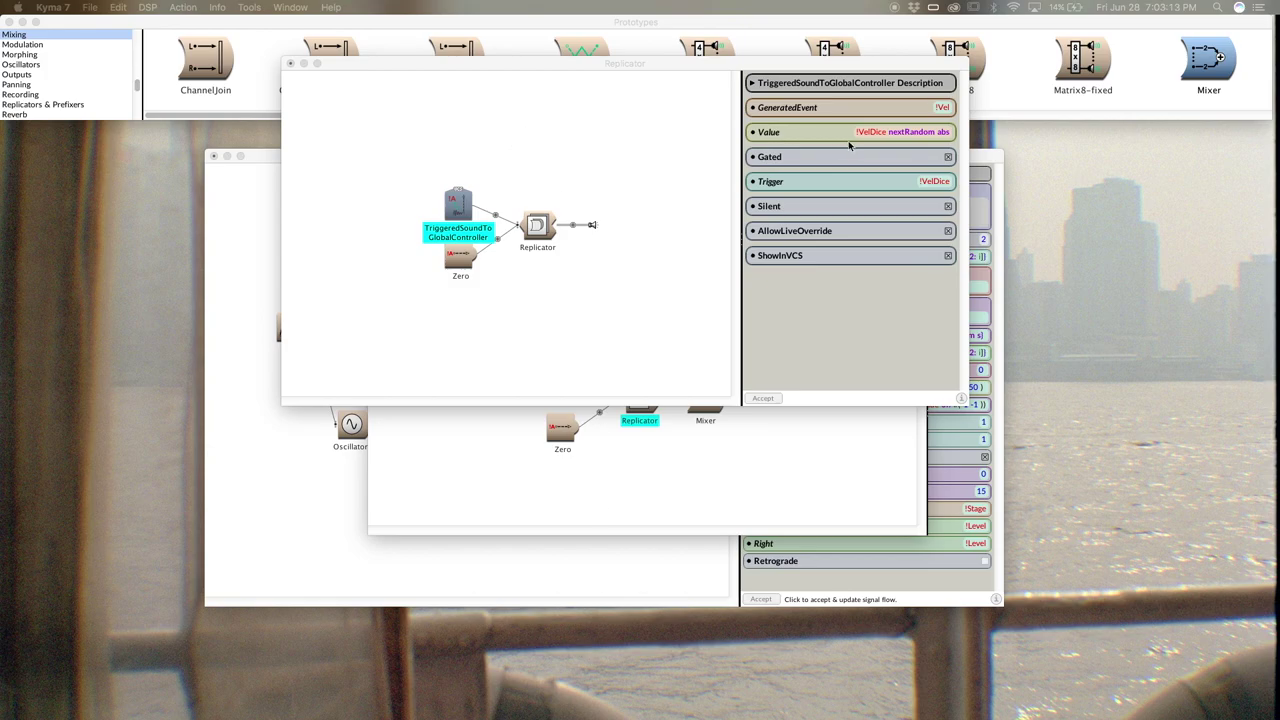
left_click(950, 108)
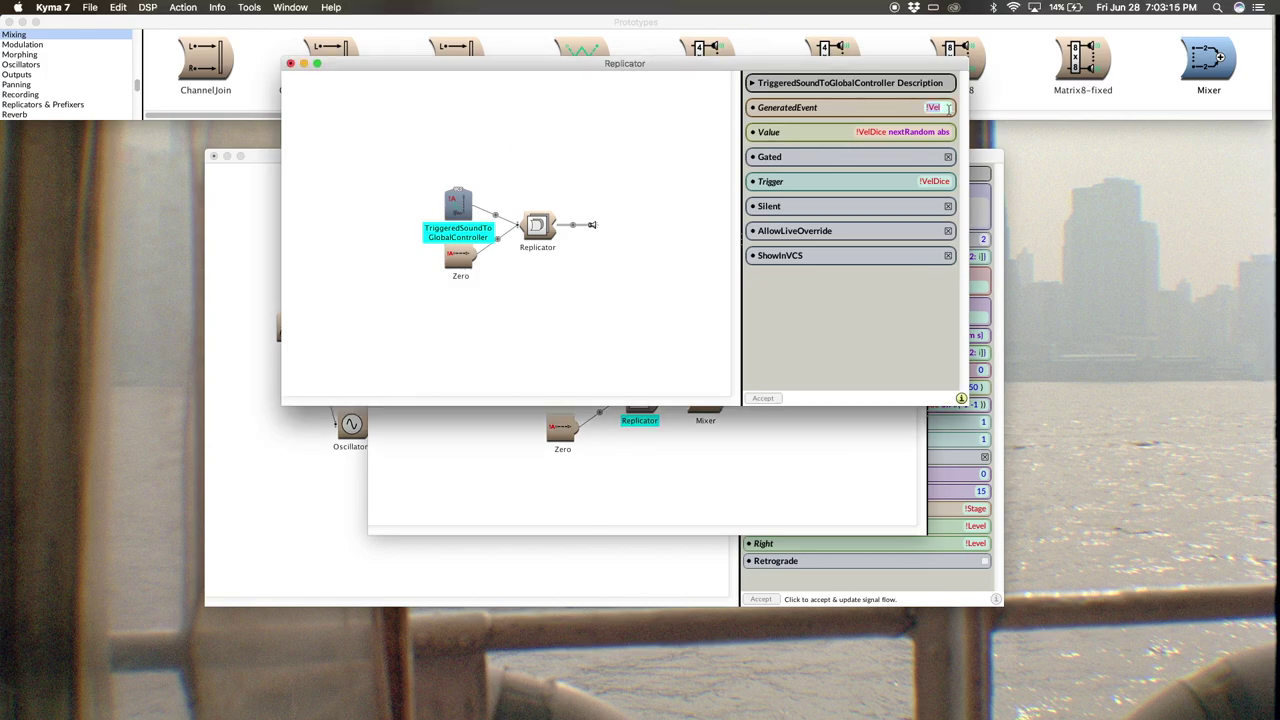
type("!GeneratedEvent")
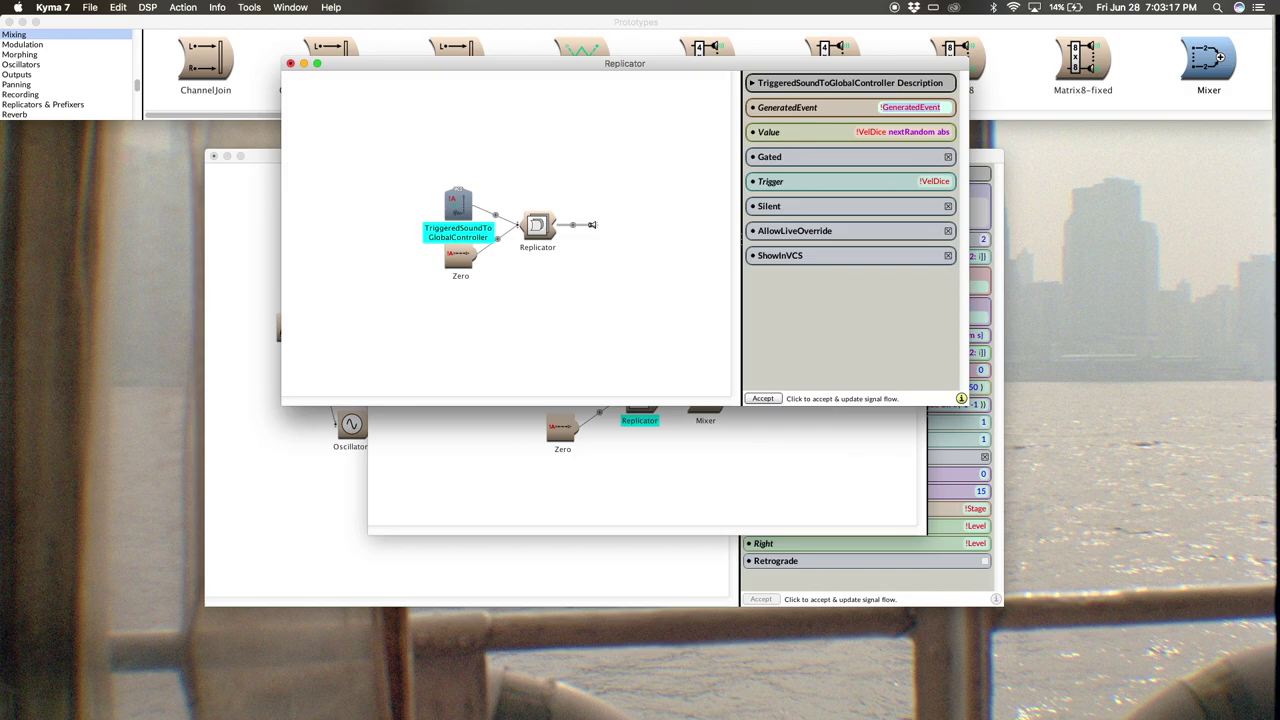
type("!Scale")
type("w")
left_click(988, 155)
left_click_drag(980, 160, 1006, 262)
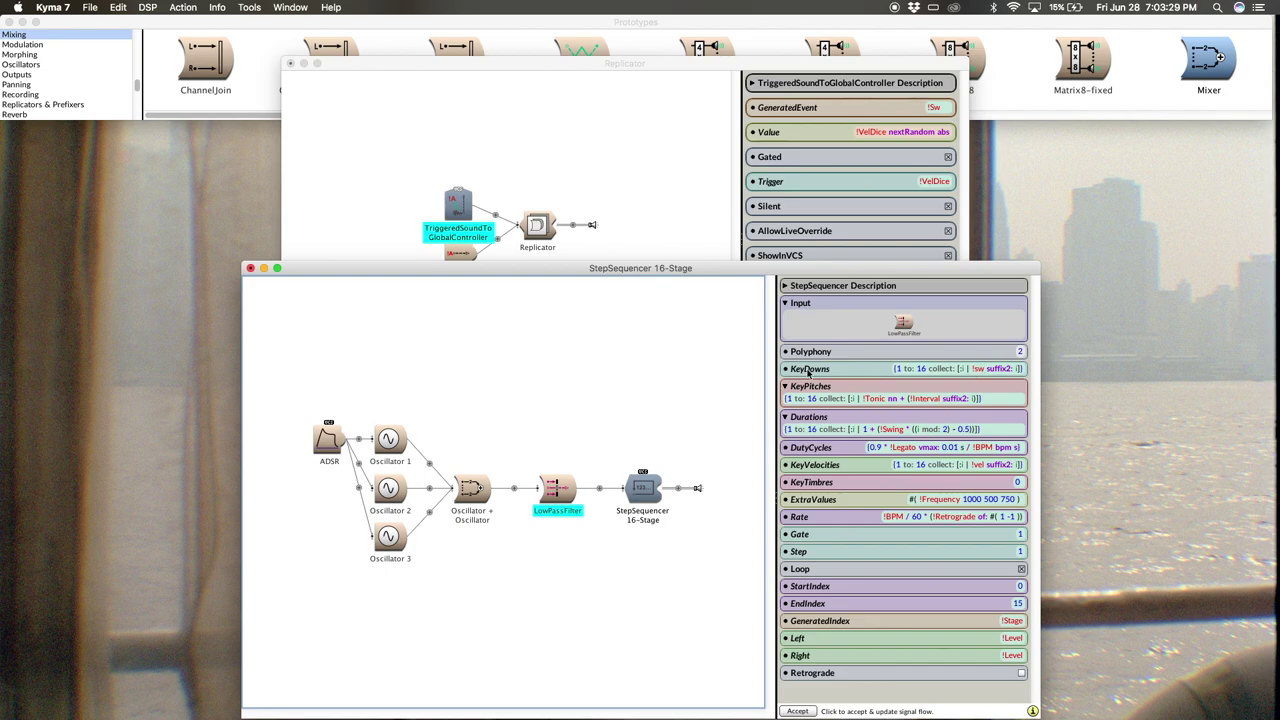
left_click(934, 109)
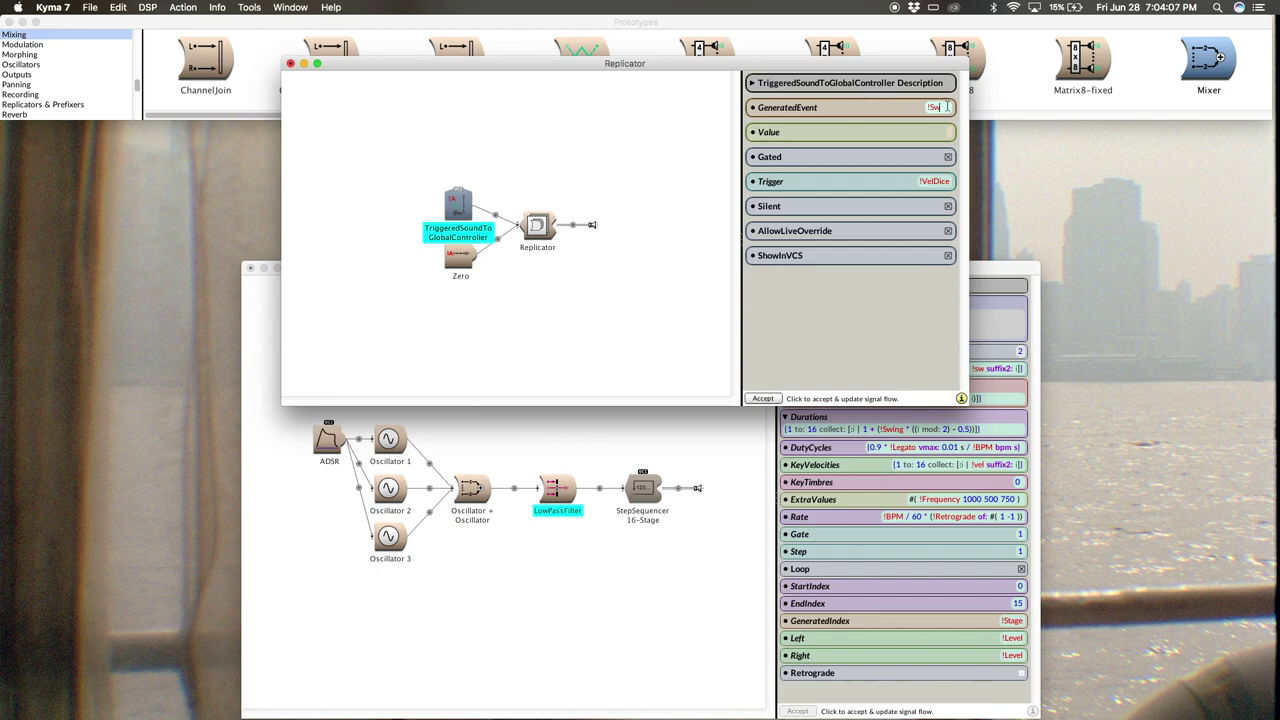
Step: Enter '!SwDice nextRandom asLogicValue' as the Value and change Trigger from !VelDice to !SwDice
key("Tab")
type("!SwDice nextRan")
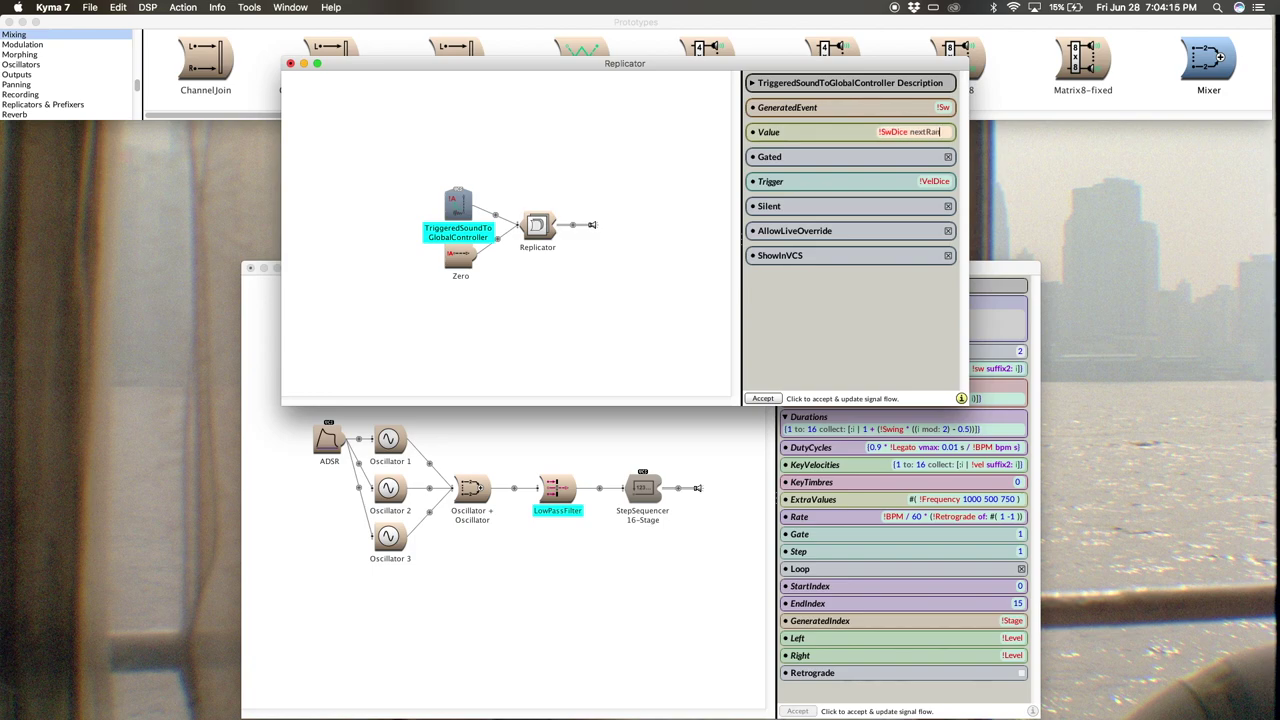
type("dom asLogicValue")
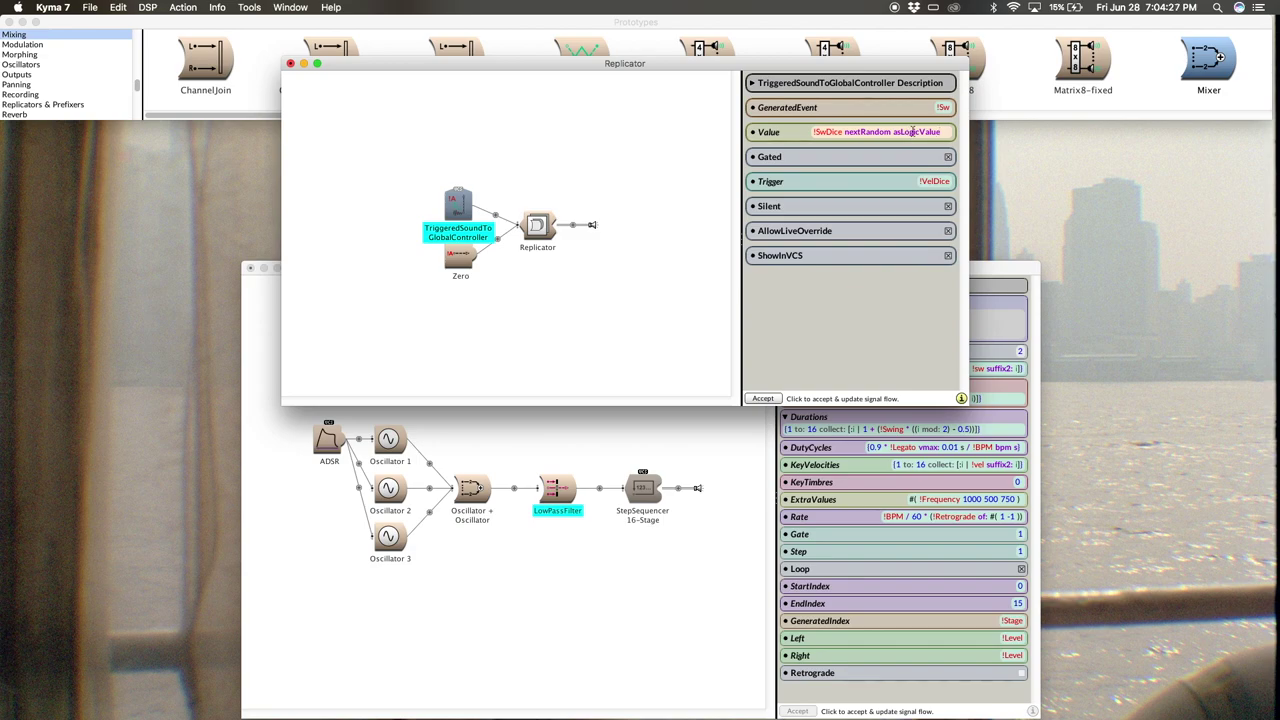
mouse_move(912, 131)
left_click(853, 134)
left_click(946, 182)
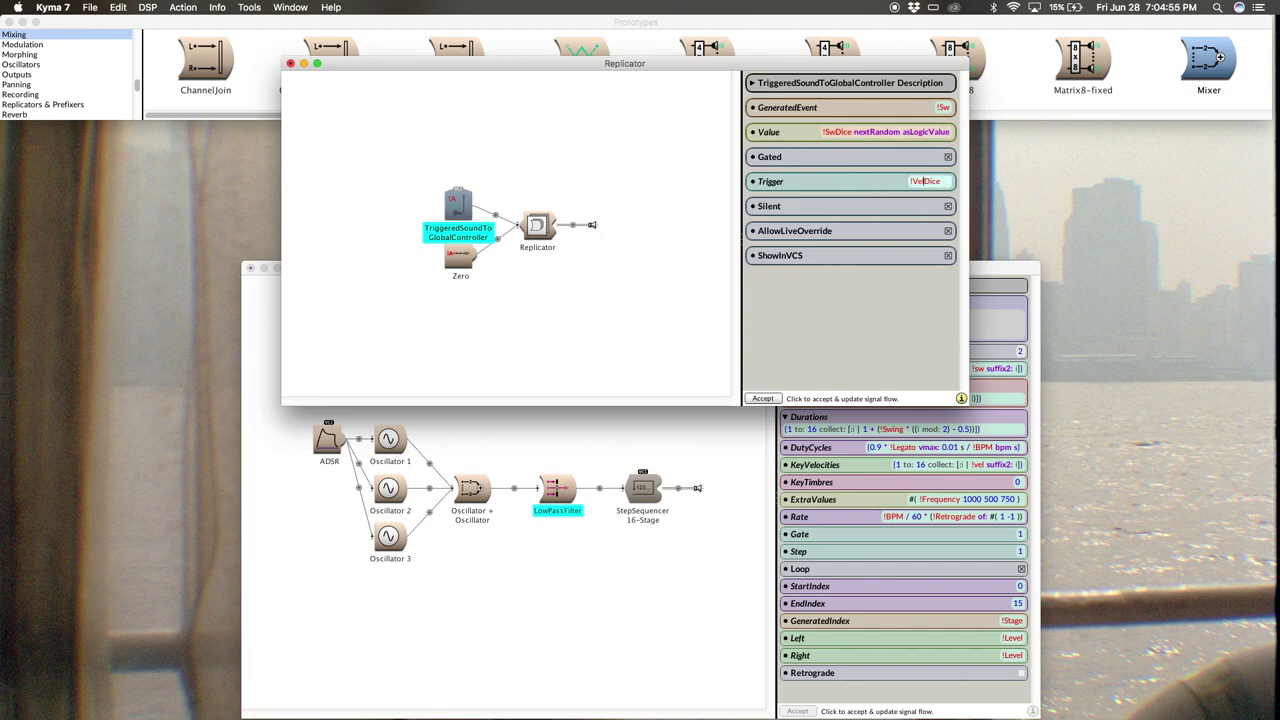
key("BackSpace")
type("Sw")
left_click(550, 224)
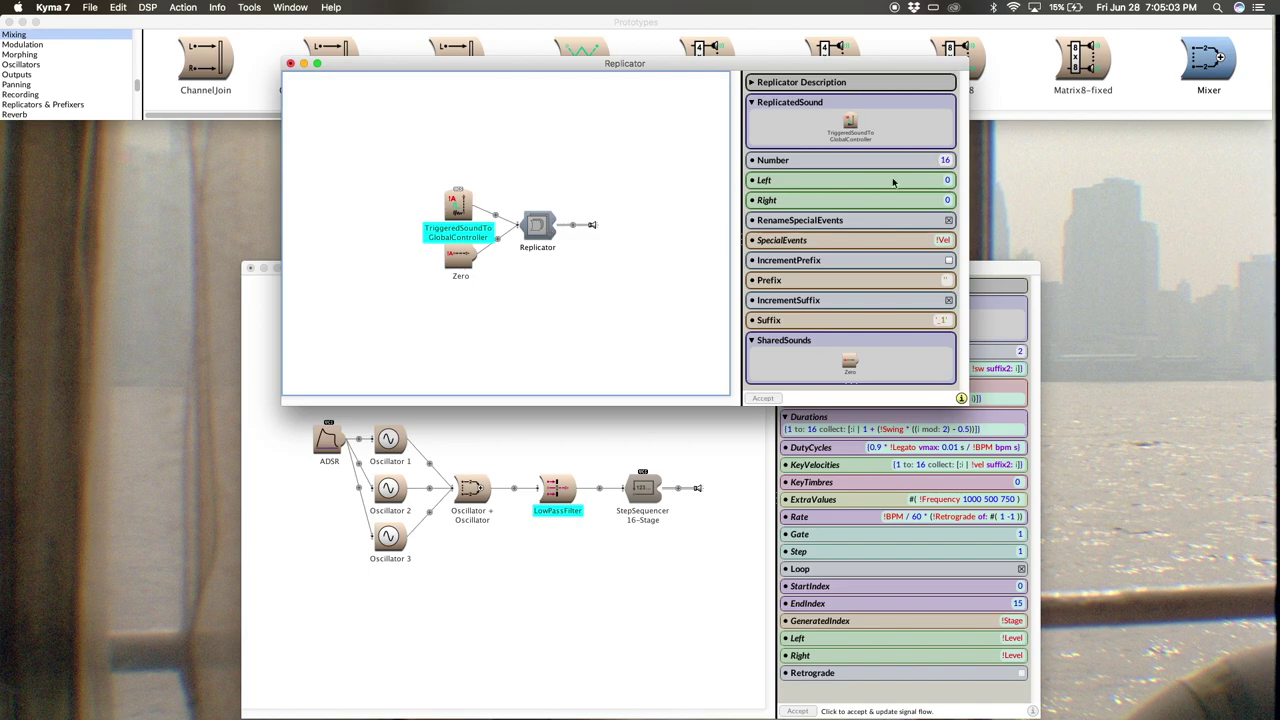
Step: Change the Replicator's SpecialEvents from !Vel to !Sw
left_click(944, 241)
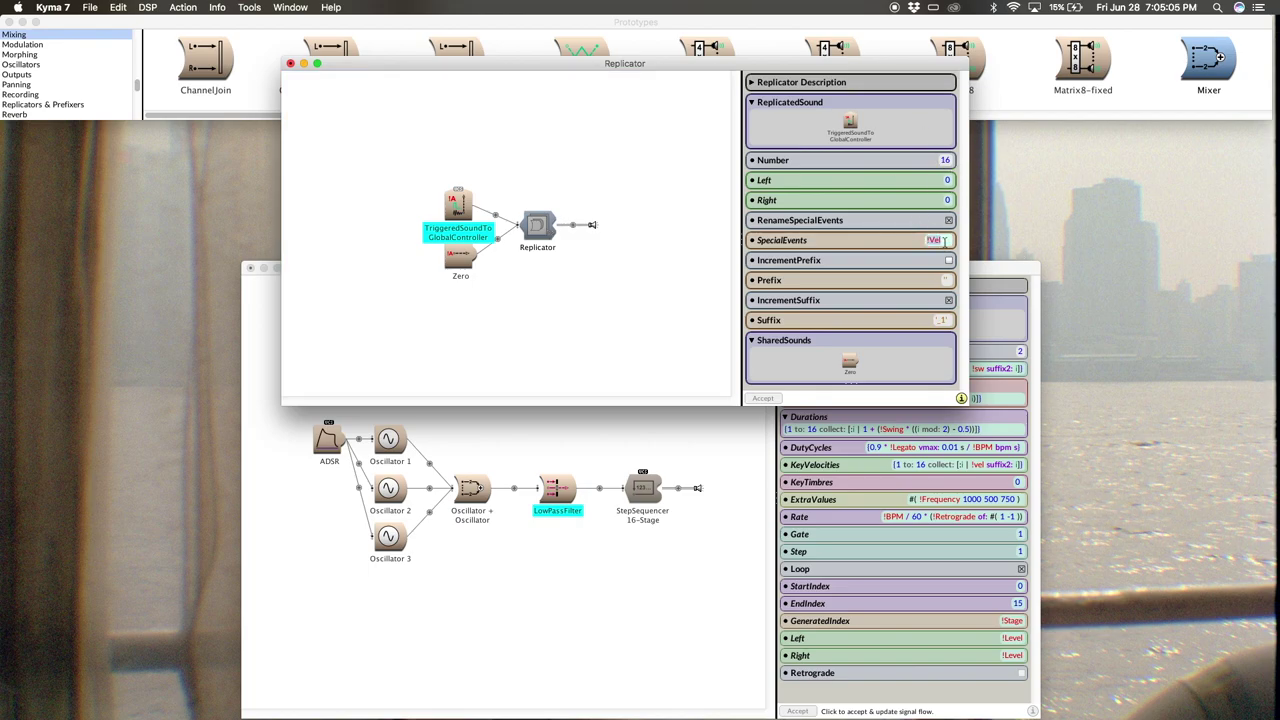
key("BackSpace")
key("BackSpace")
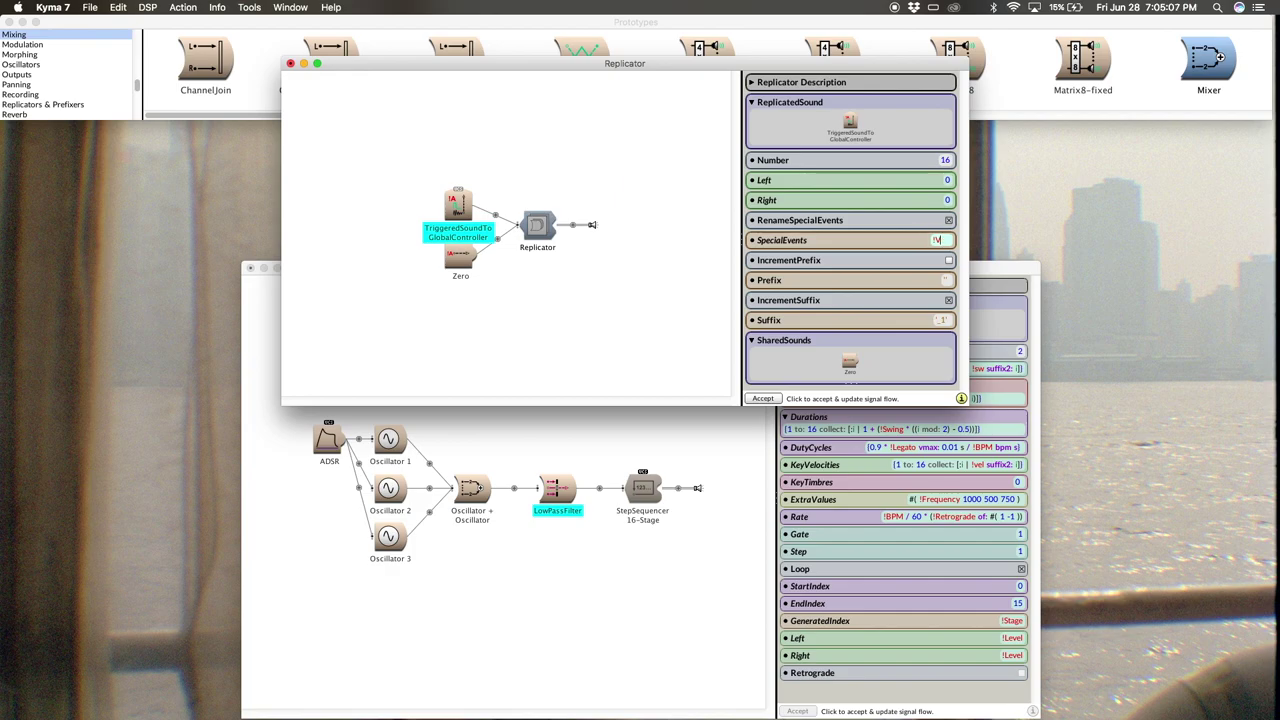
type("Sw")
left_click(713, 225)
Step: Drag the Replicator into the Mixer's Inputs field as a second input and accept
left_click(591, 436)
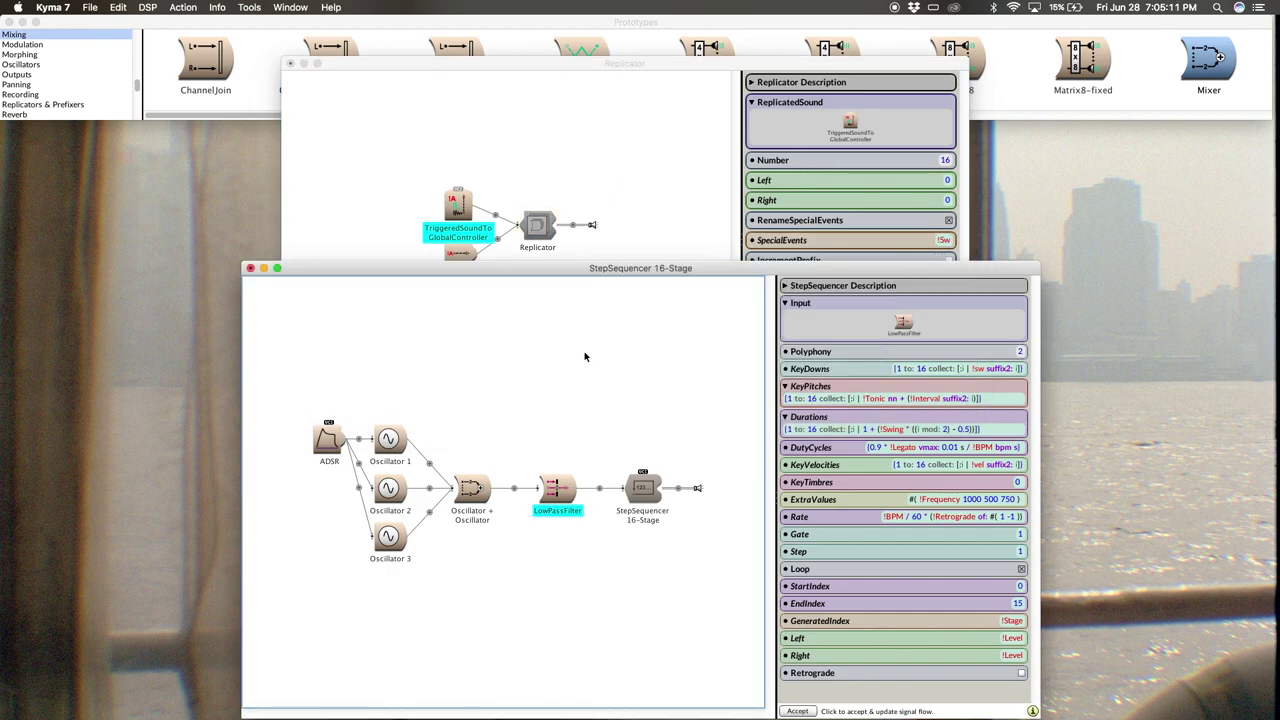
left_click_drag(575, 268, 798, 351)
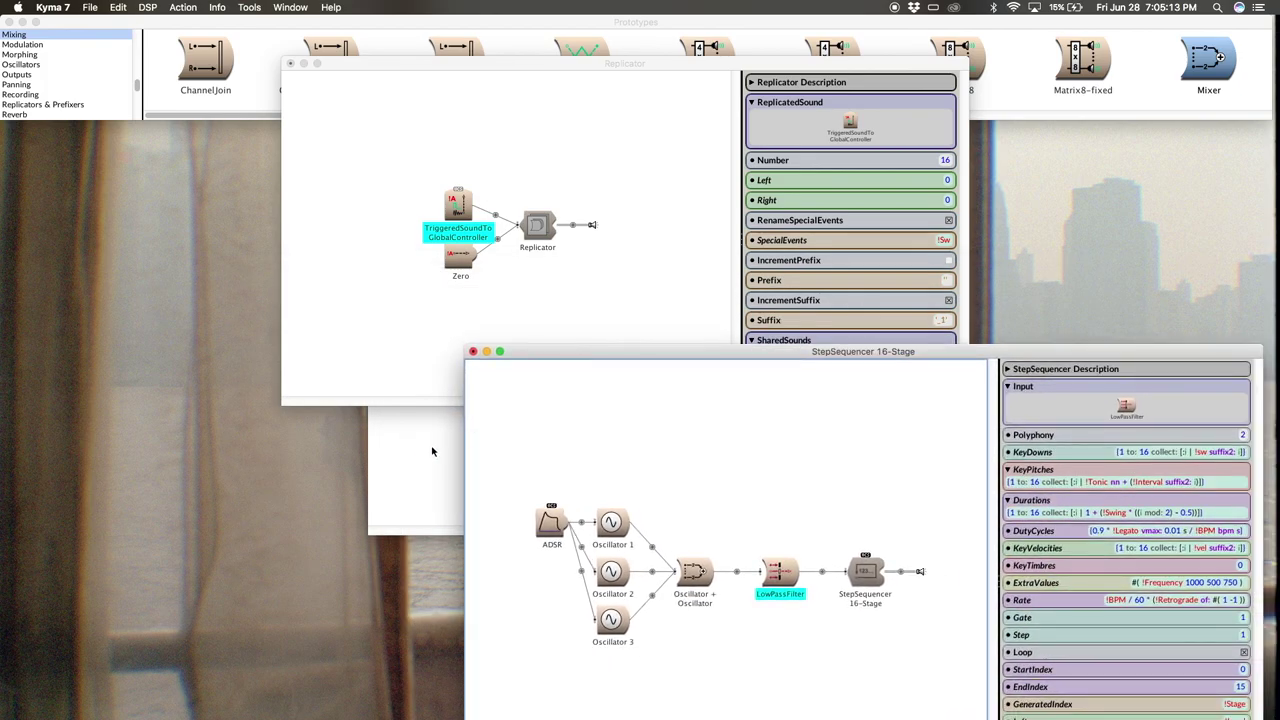
left_click(432, 452)
left_click_drag(681, 278, 641, 302)
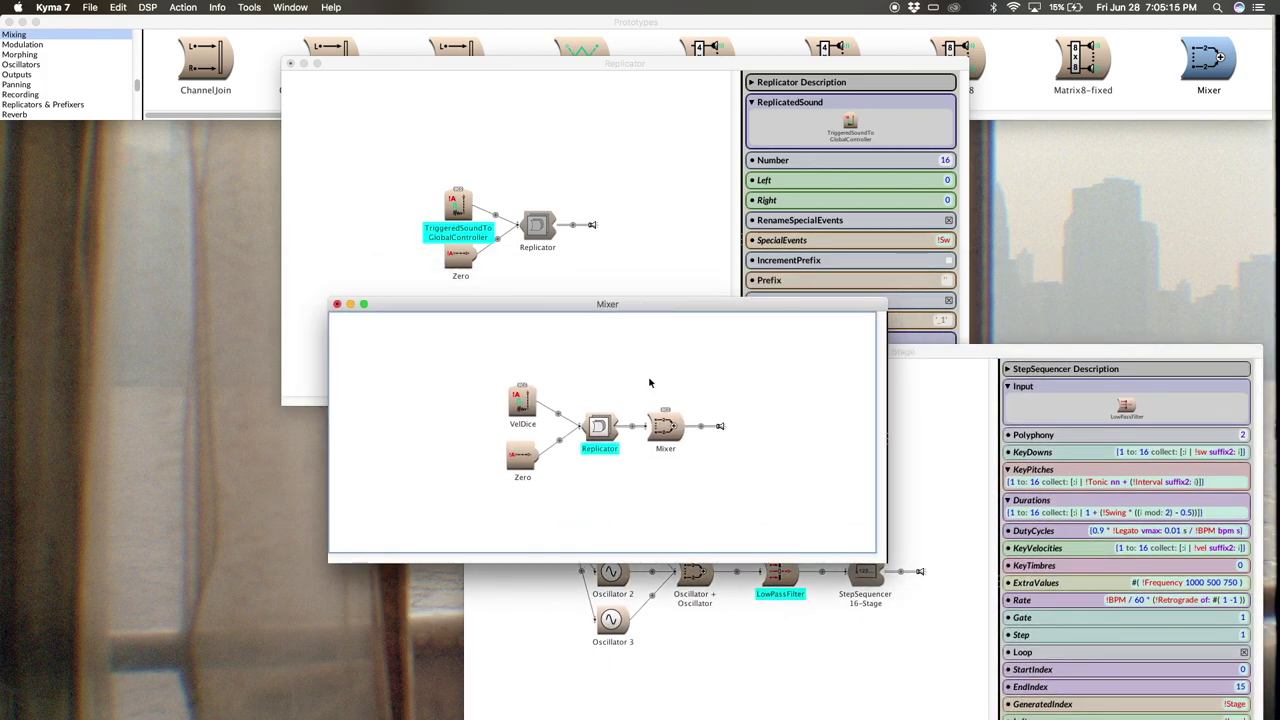
double_click(666, 425)
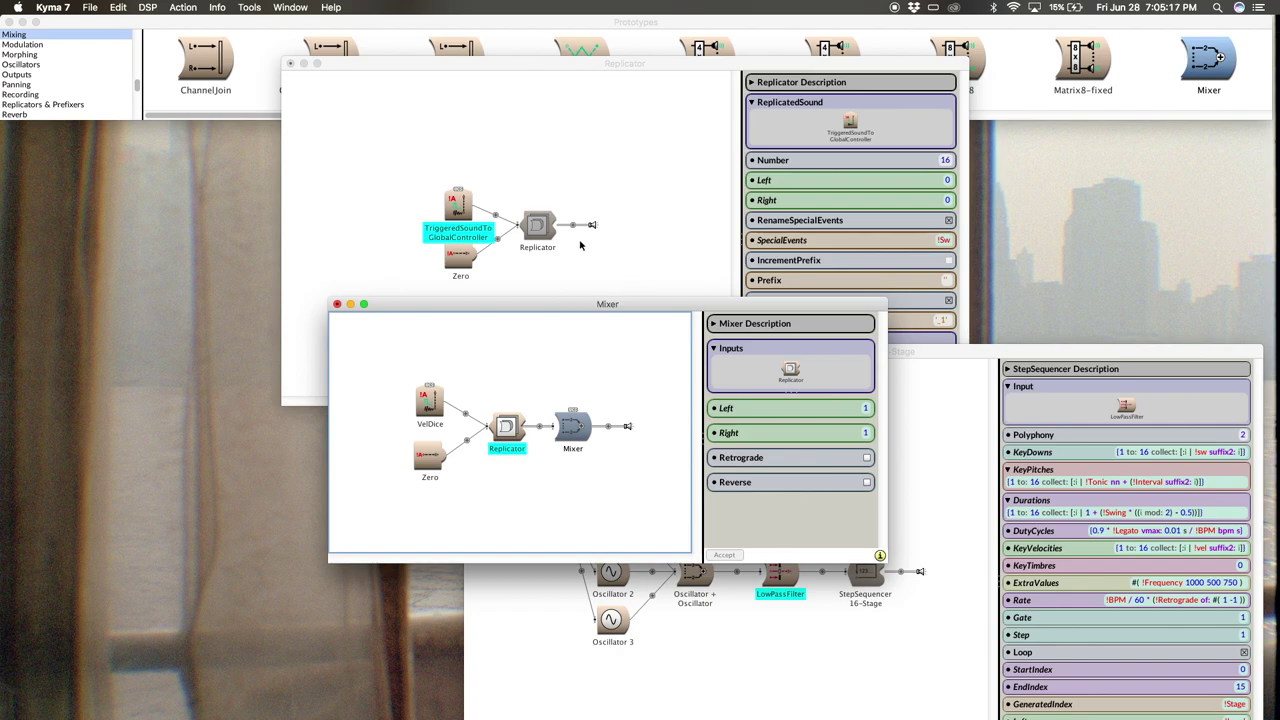
left_click_drag(552, 234, 836, 370)
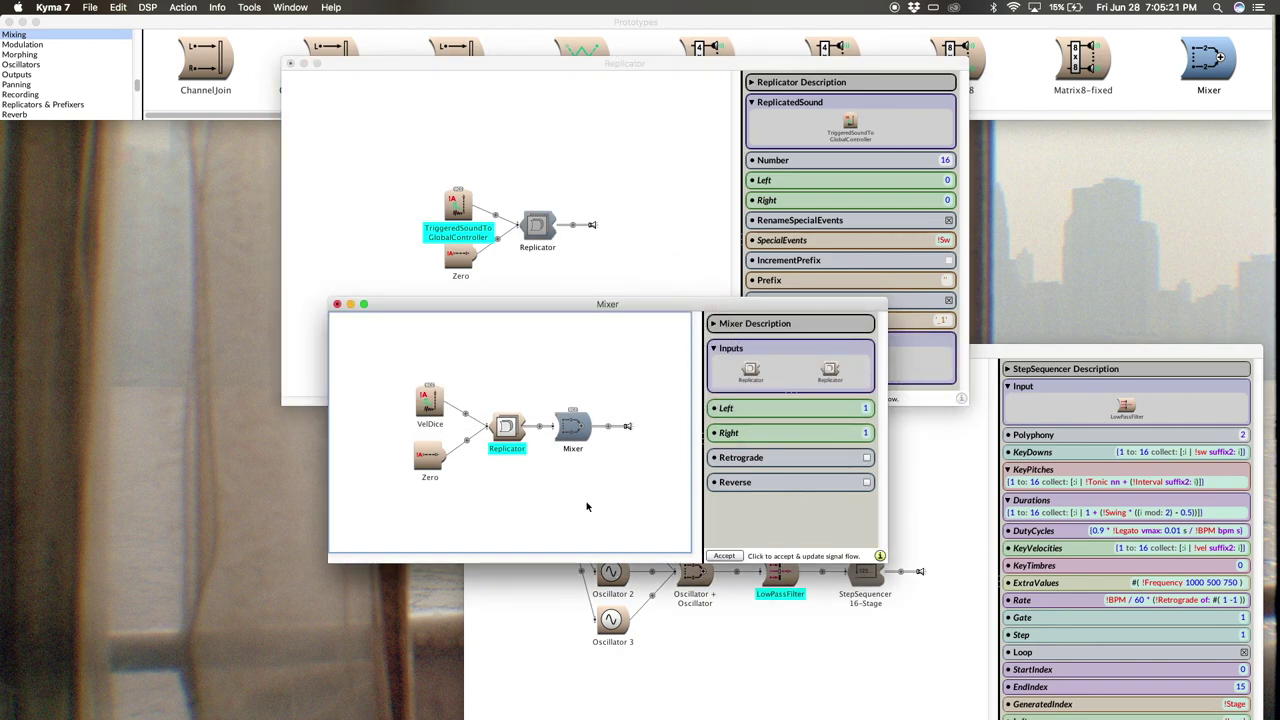
key("Return")
Step: Separate the overlapping Replicators and rename the lower one's triggered controller to SwDice
left_click_drag(614, 314, 541, 182)
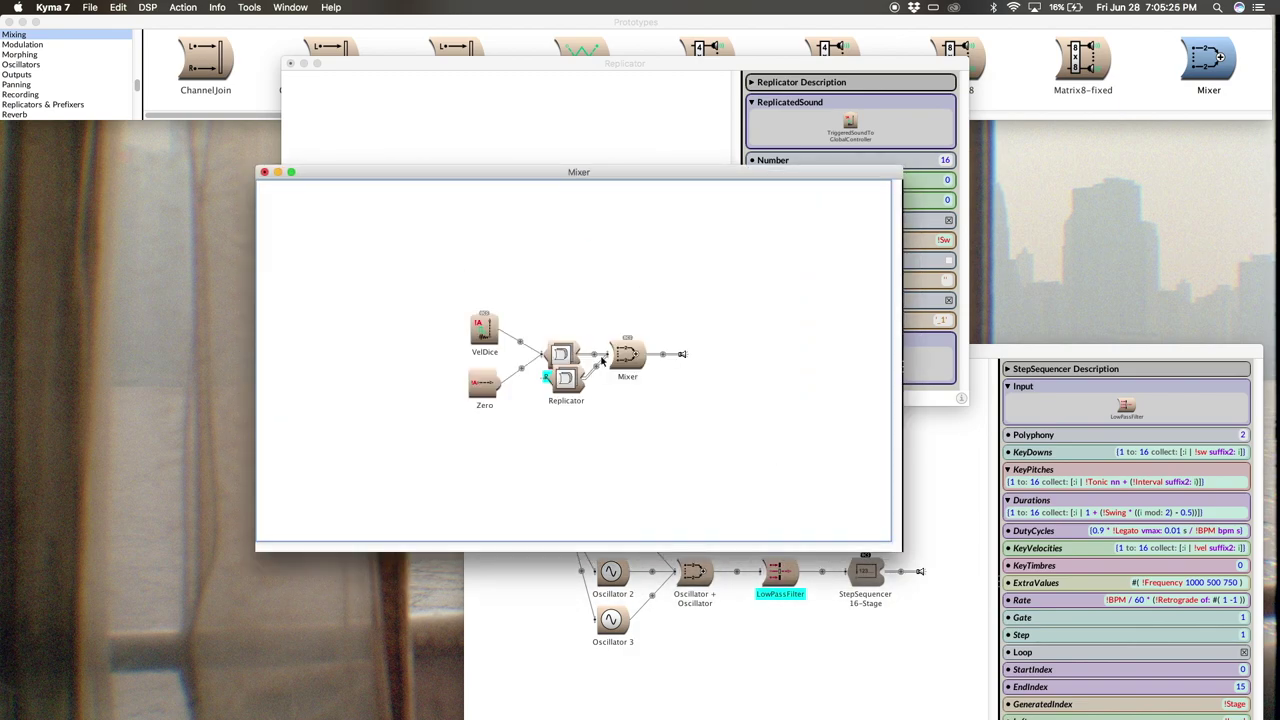
left_click_drag(548, 380, 549, 460)
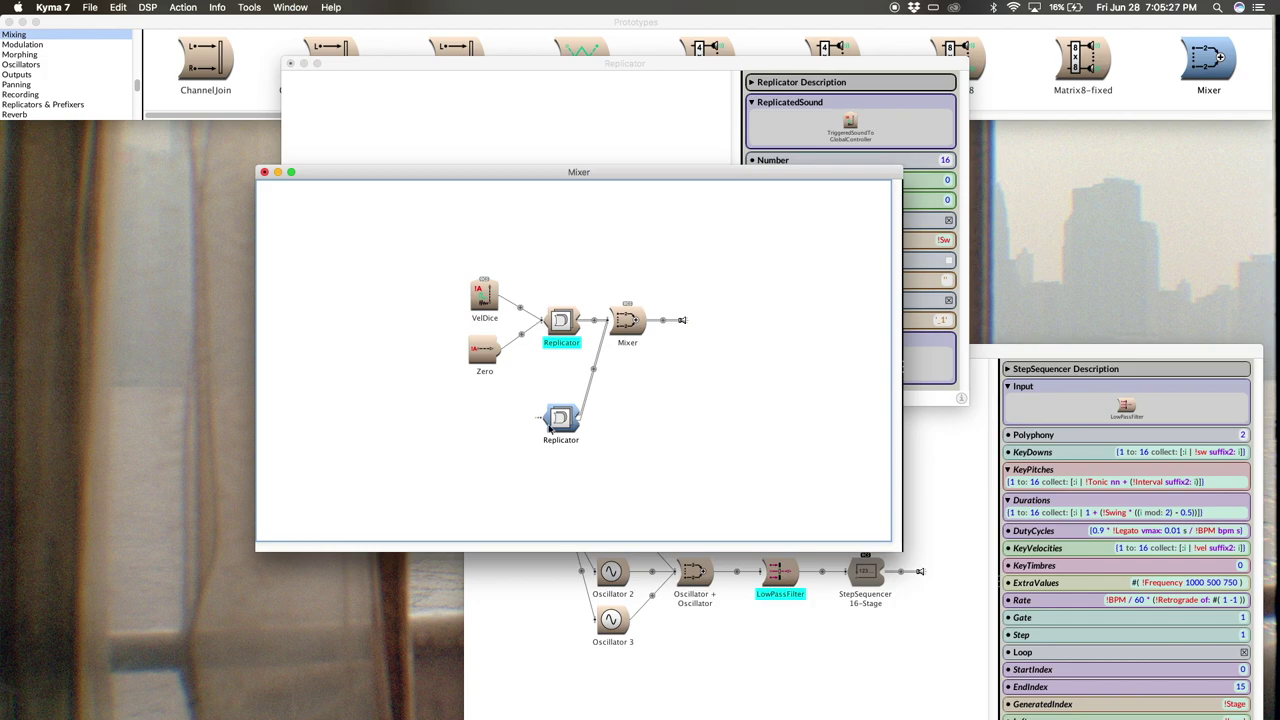
left_click(538, 420)
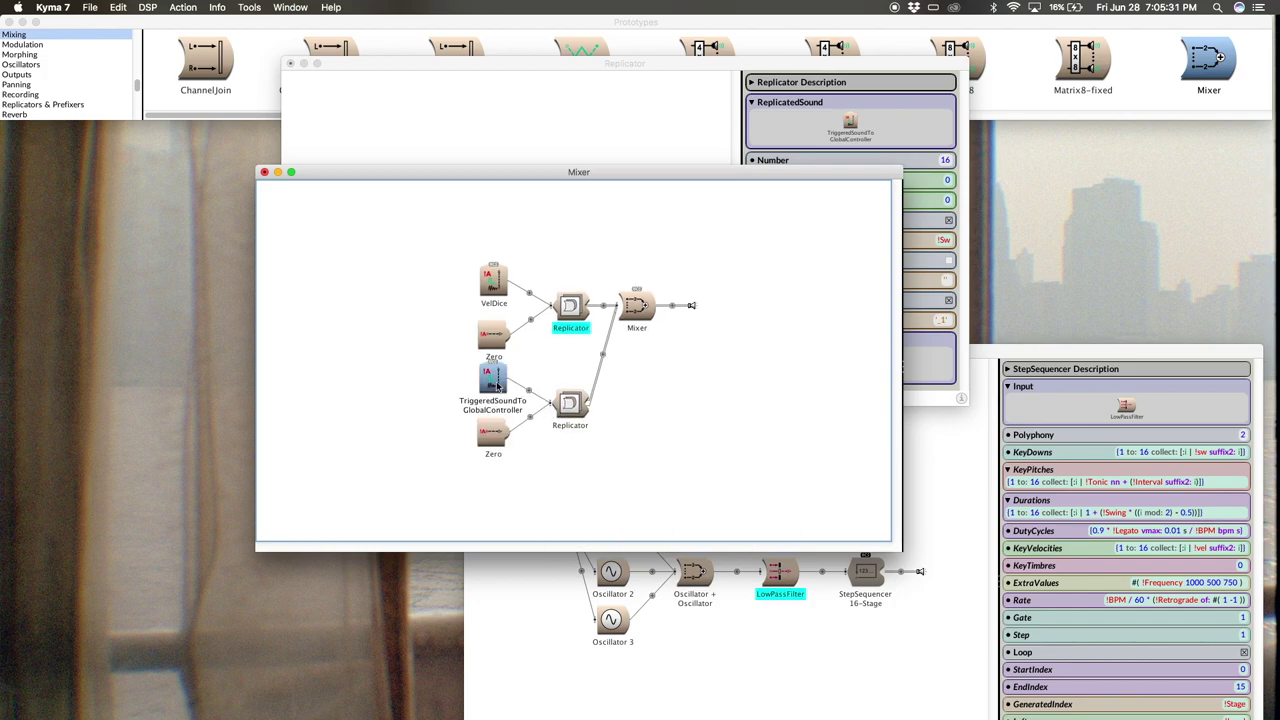
key("Return")
type("S")
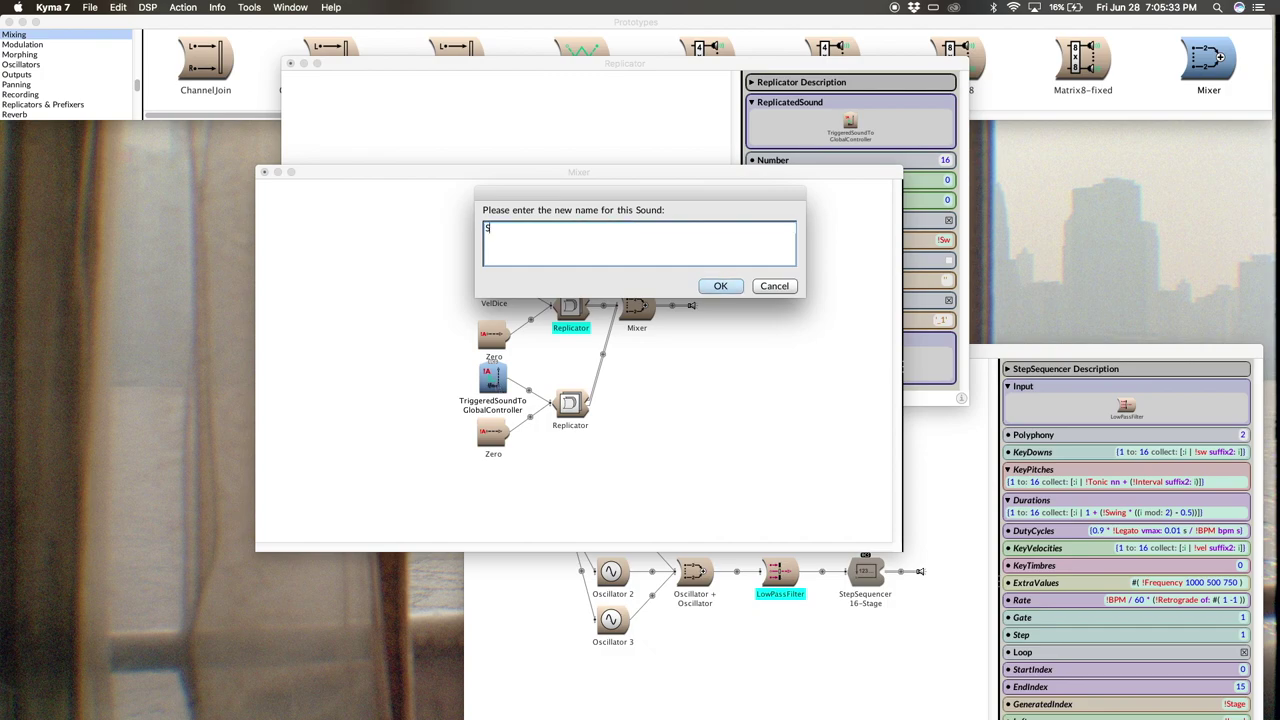
type("wDice")
key("Return")
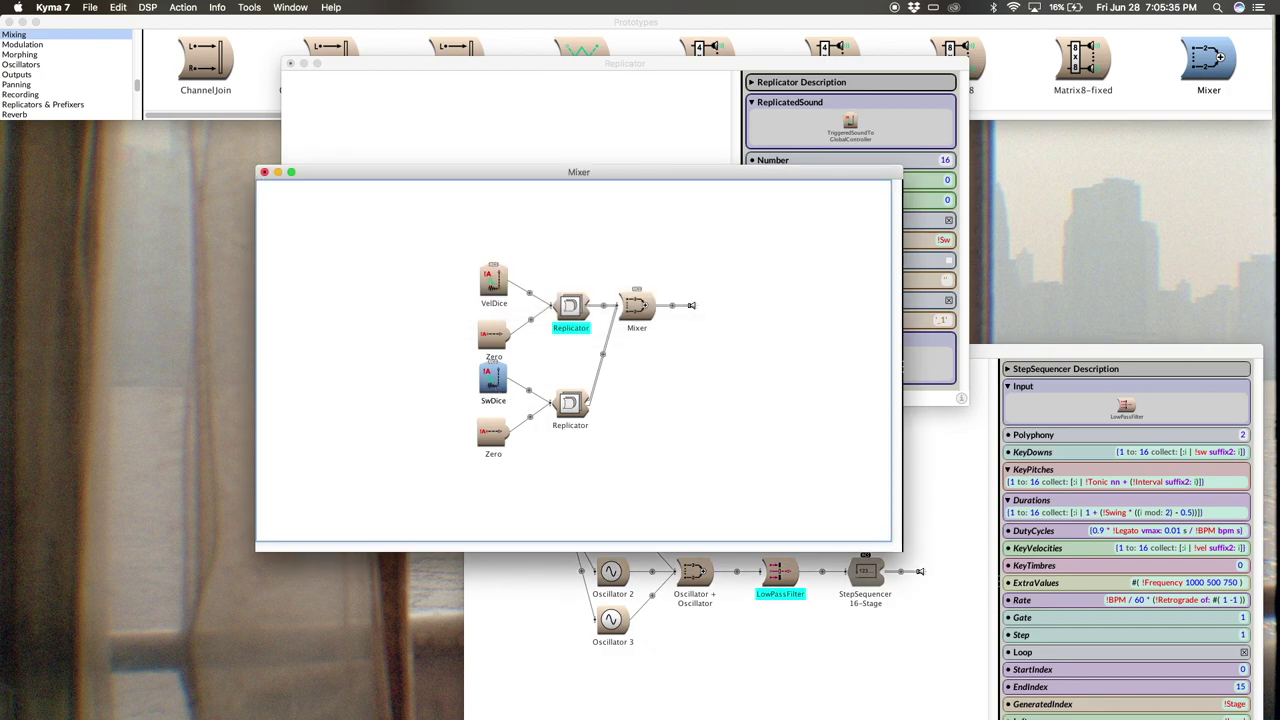
Step: Rename the Mixer to Dice Mixer
left_click(649, 312)
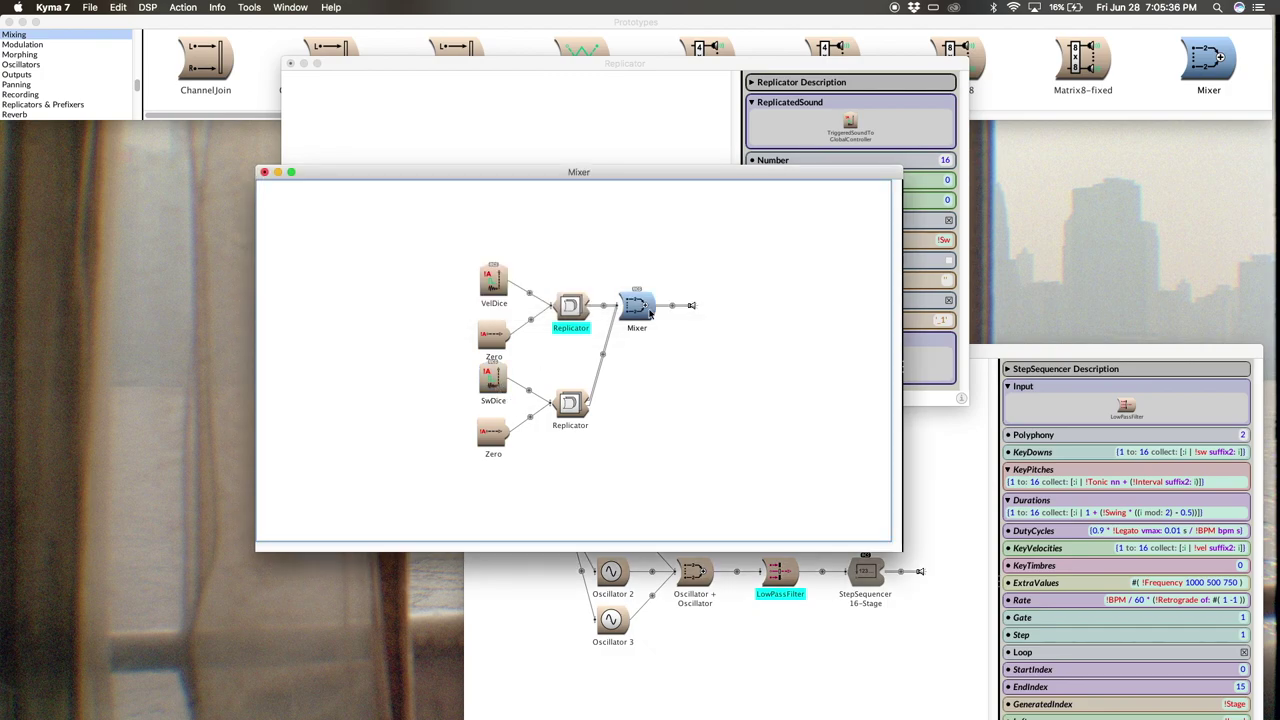
key("super+r")
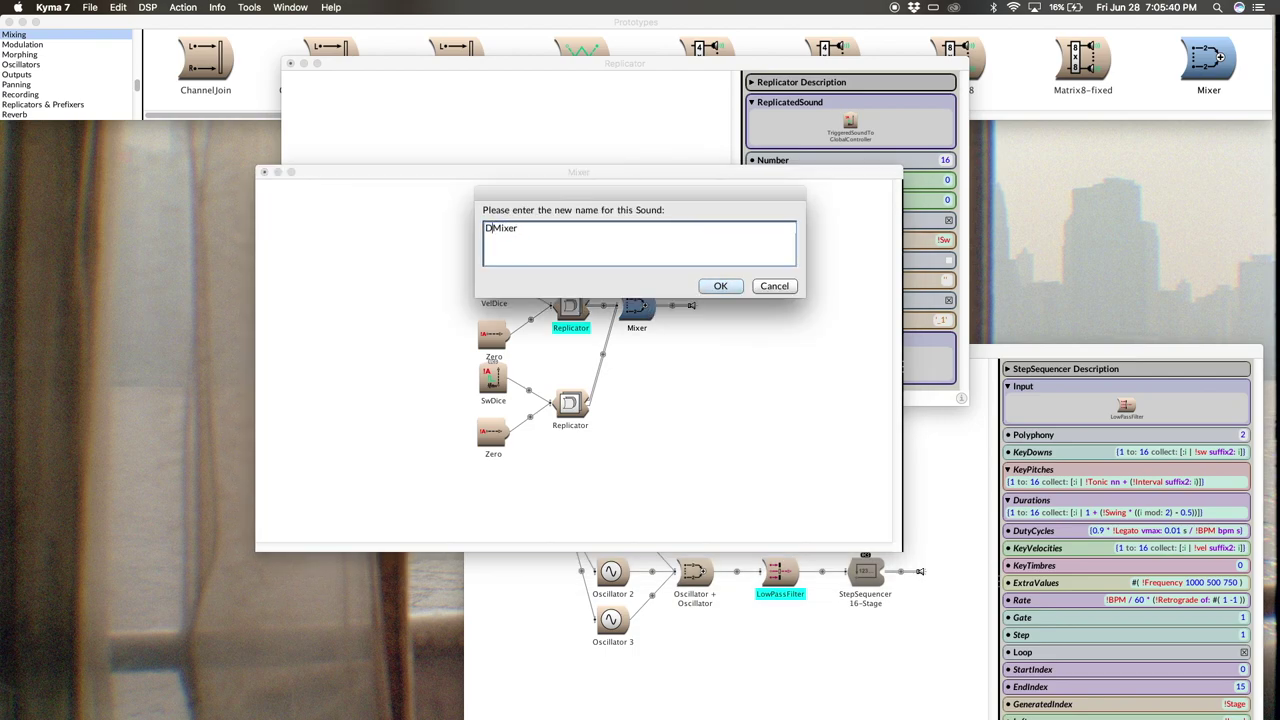
type("Dice")
key("Return")
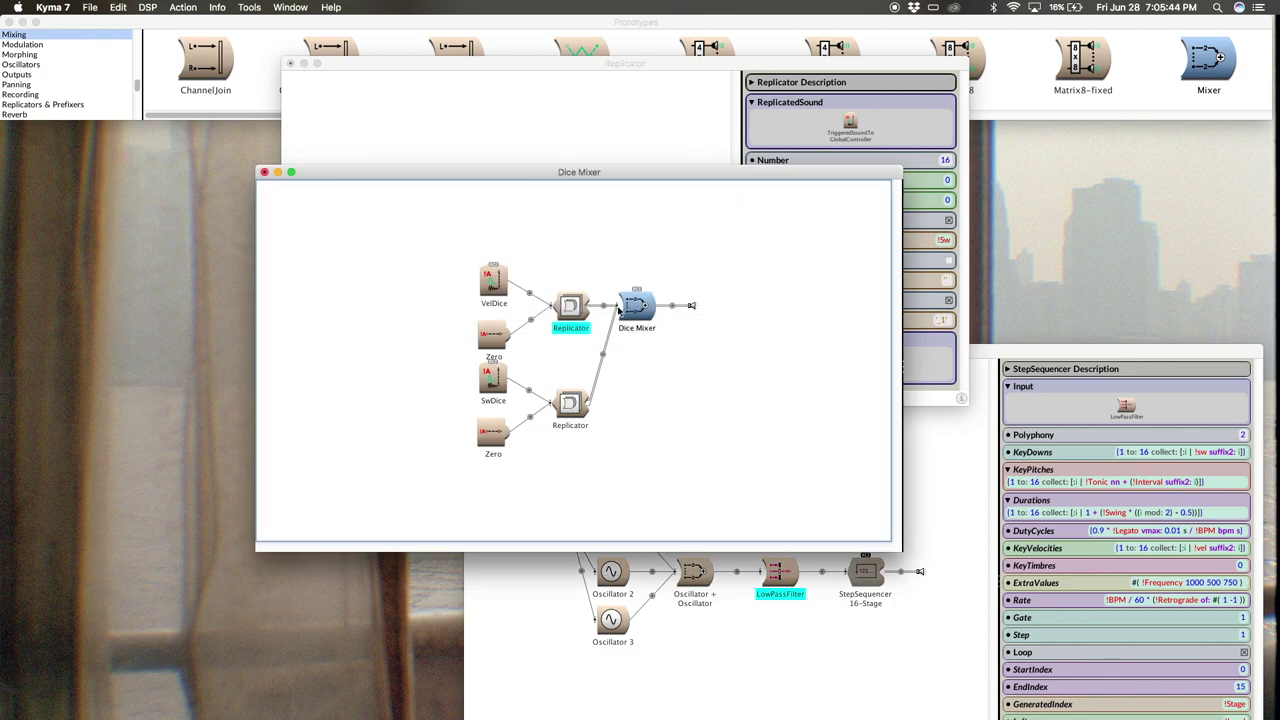
left_click(606, 120)
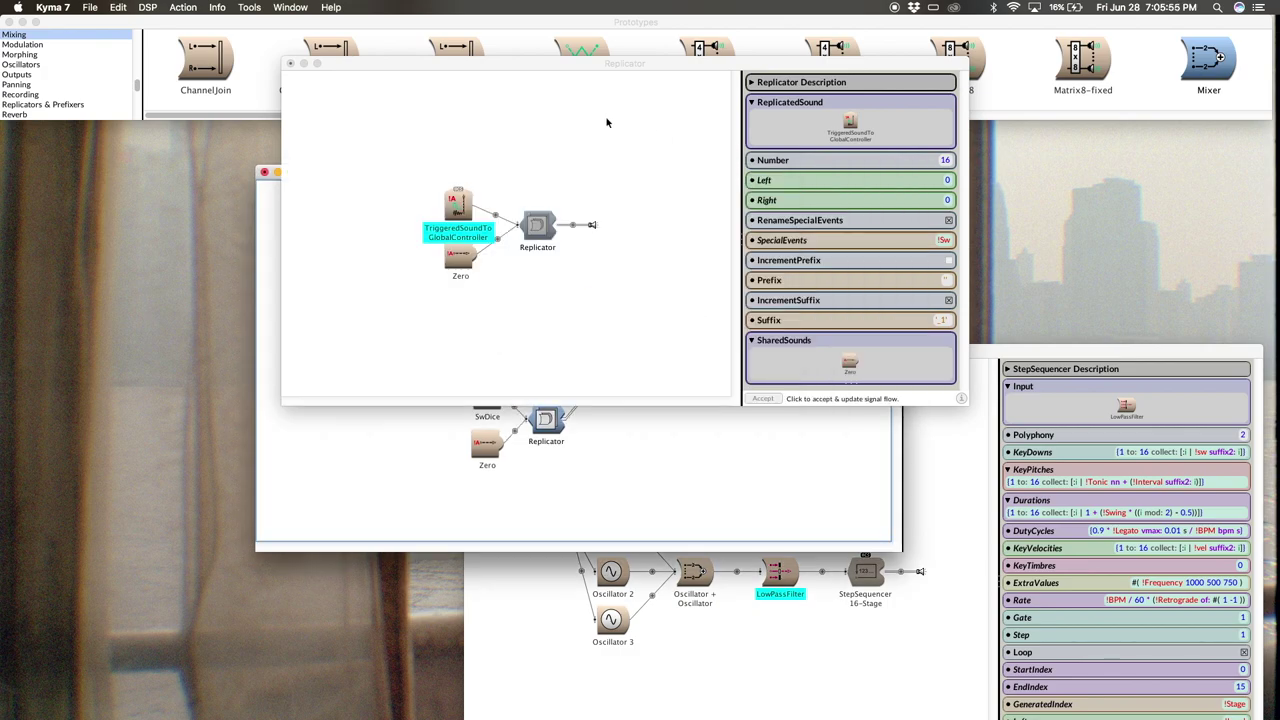
Step: Close the Replicator editor without saving and arrange the StepSequencer and Dice Mixer editors
left_click(290, 64)
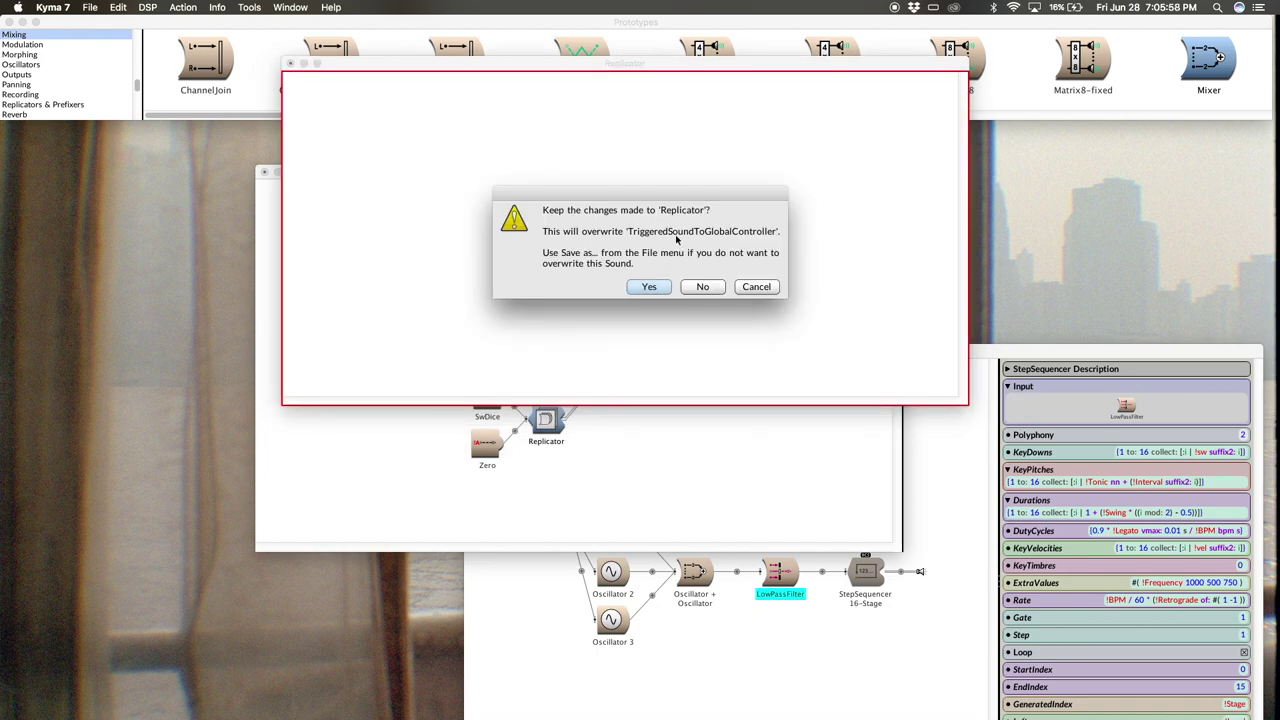
left_click(702, 287)
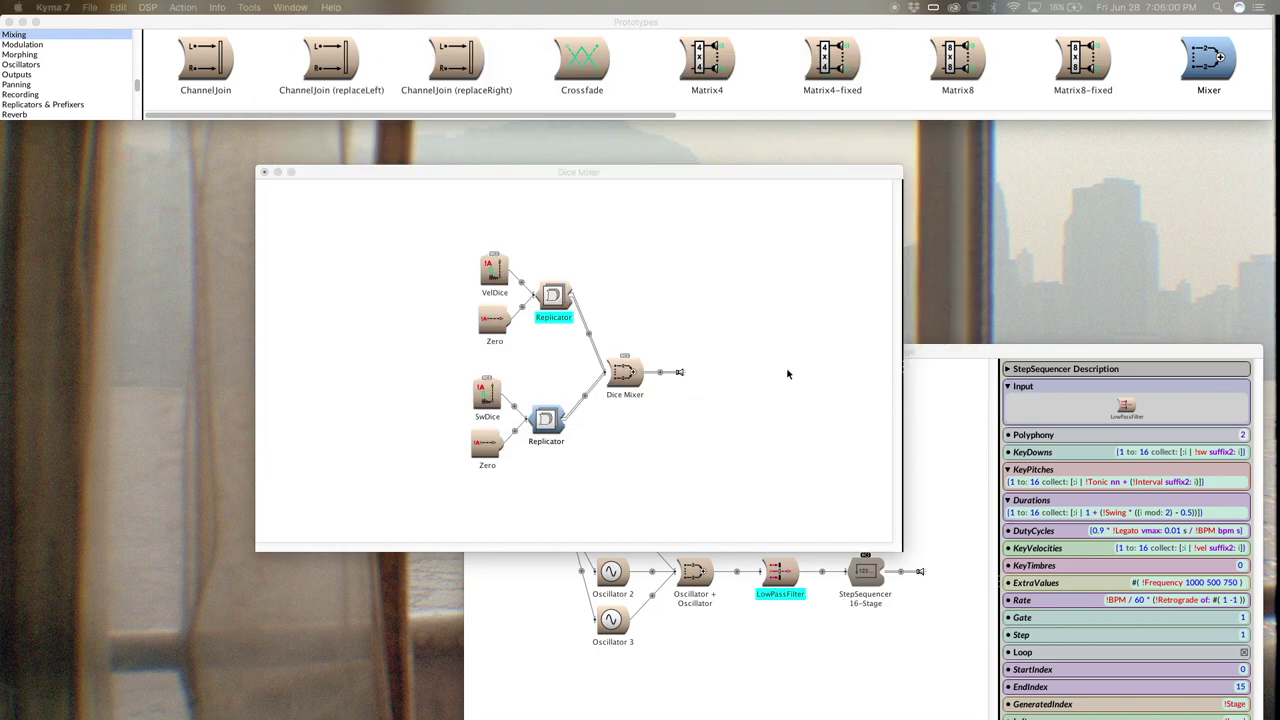
left_click(942, 354)
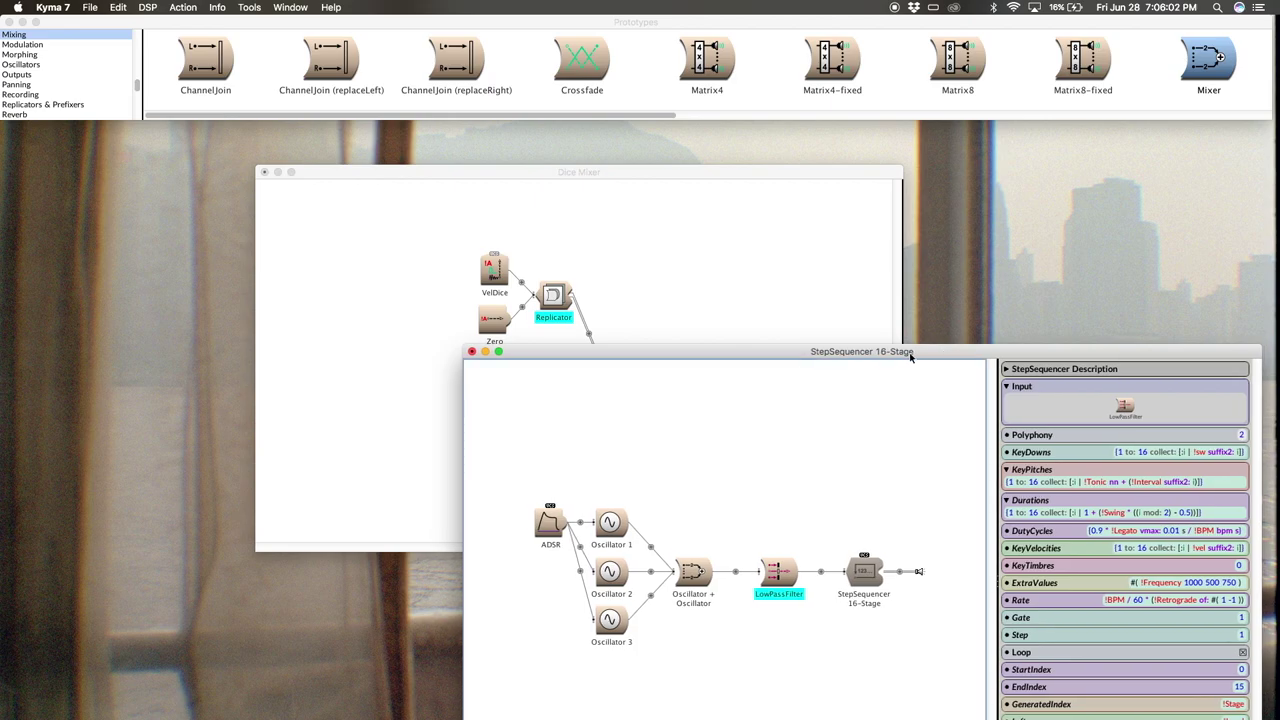
left_click_drag(940, 354, 706, 216)
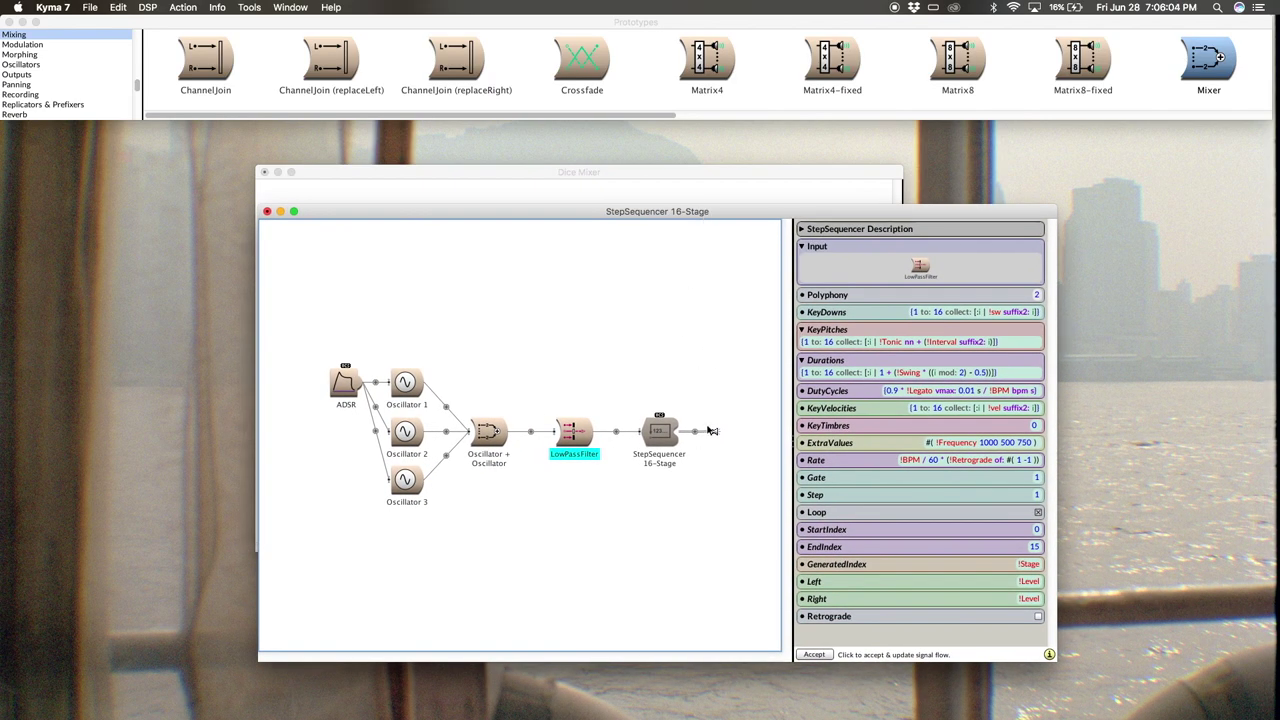
left_click_drag(638, 170, 369, 116)
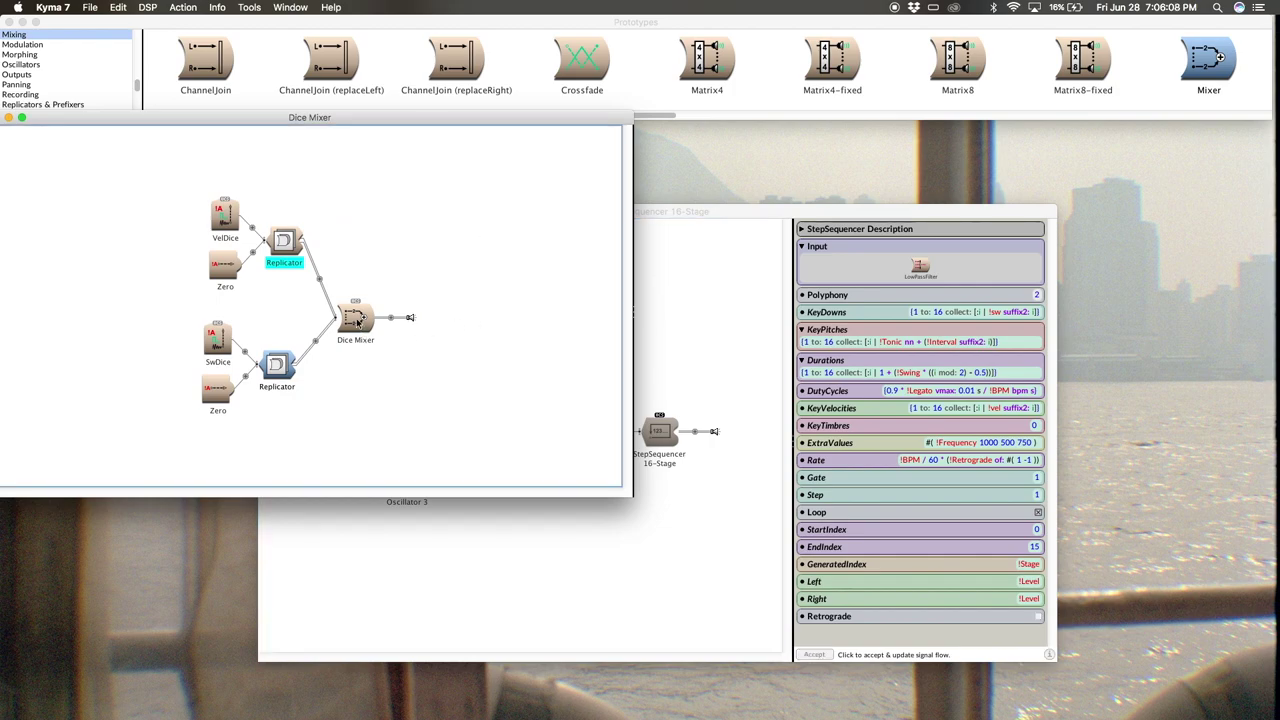
Step: Drop Dice Mixer onto the StepSequencer's output and expand the combined graph's inputs
left_click_drag(356, 320, 696, 433)
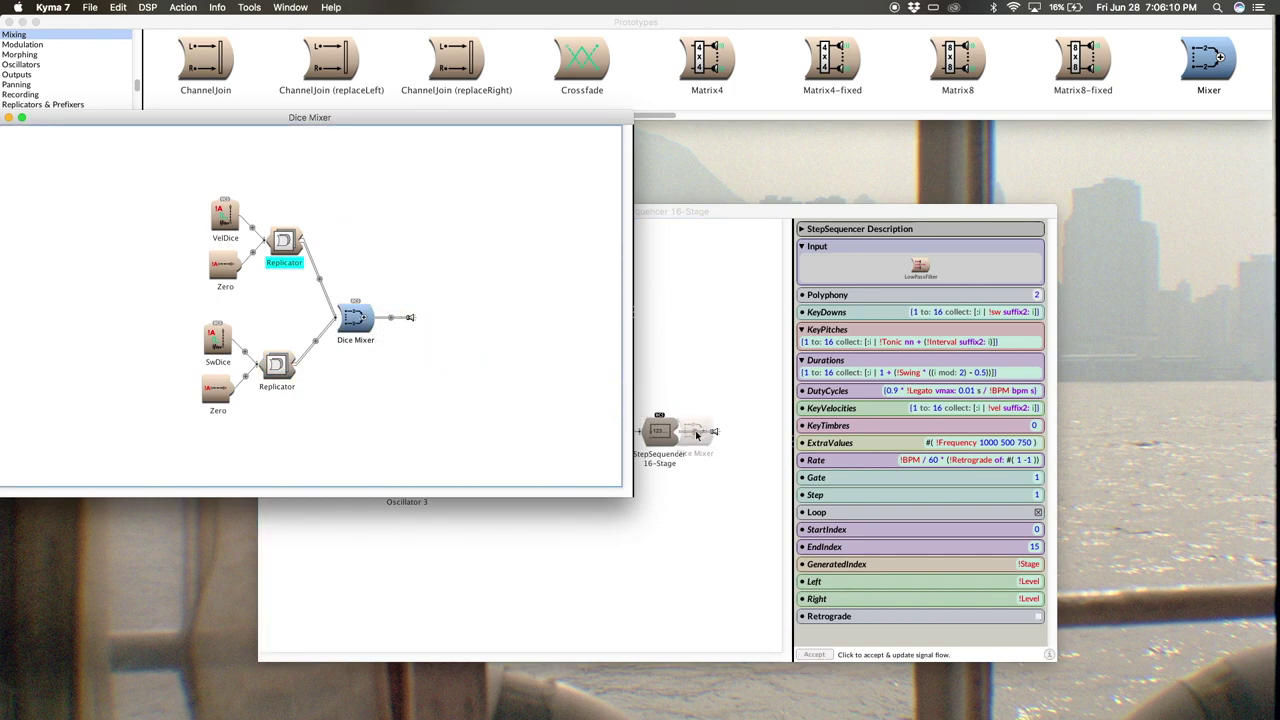
left_click_drag(738, 408, 727, 337)
left_click(723, 342)
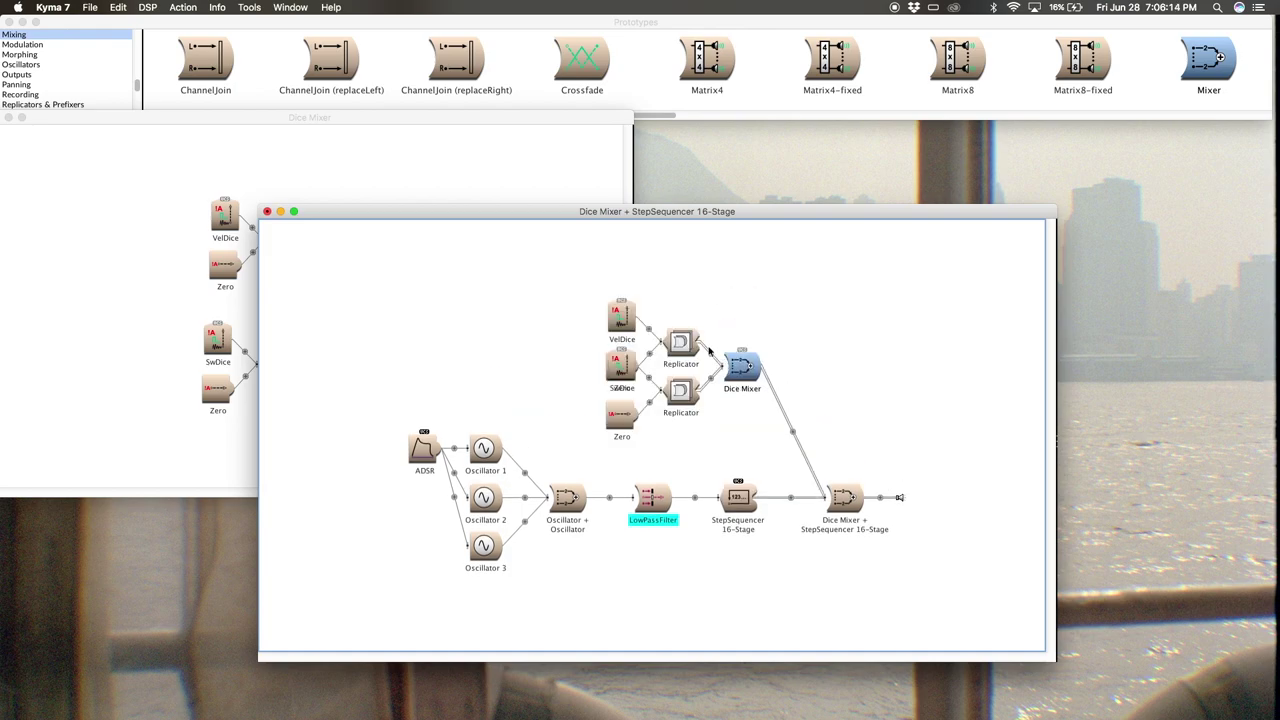
left_click(680, 343)
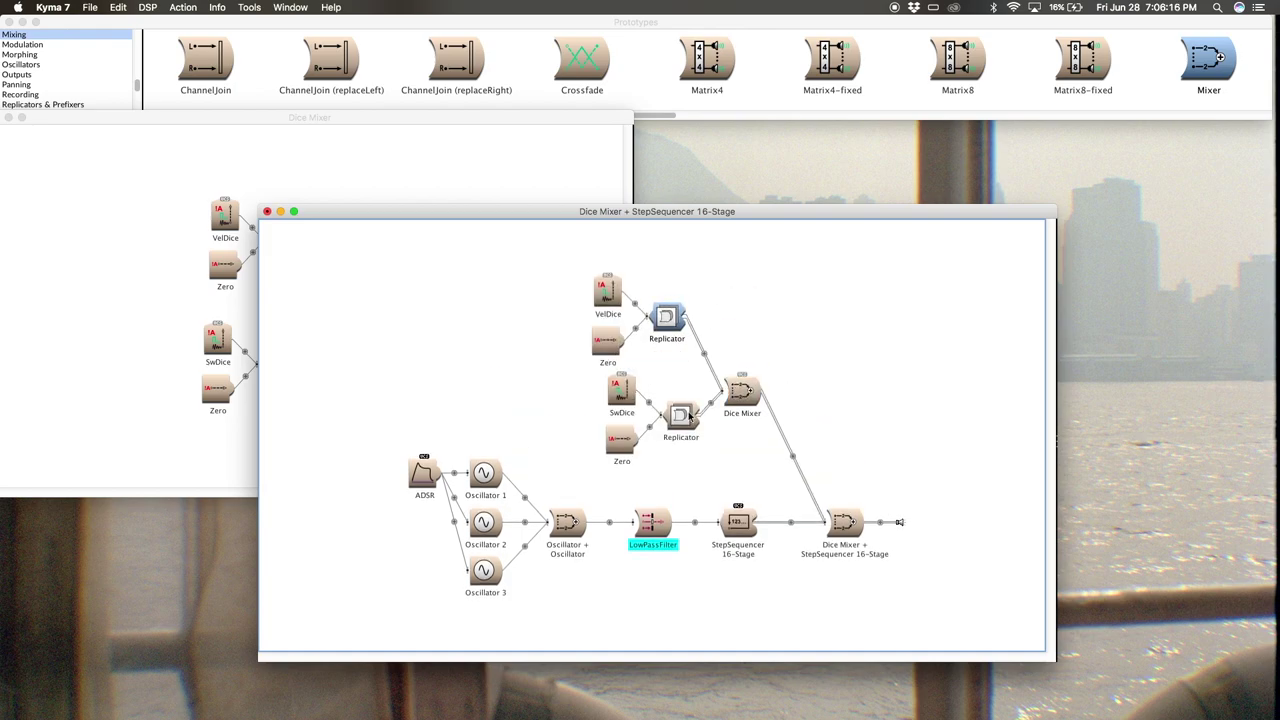
left_click_drag(688, 418, 658, 434)
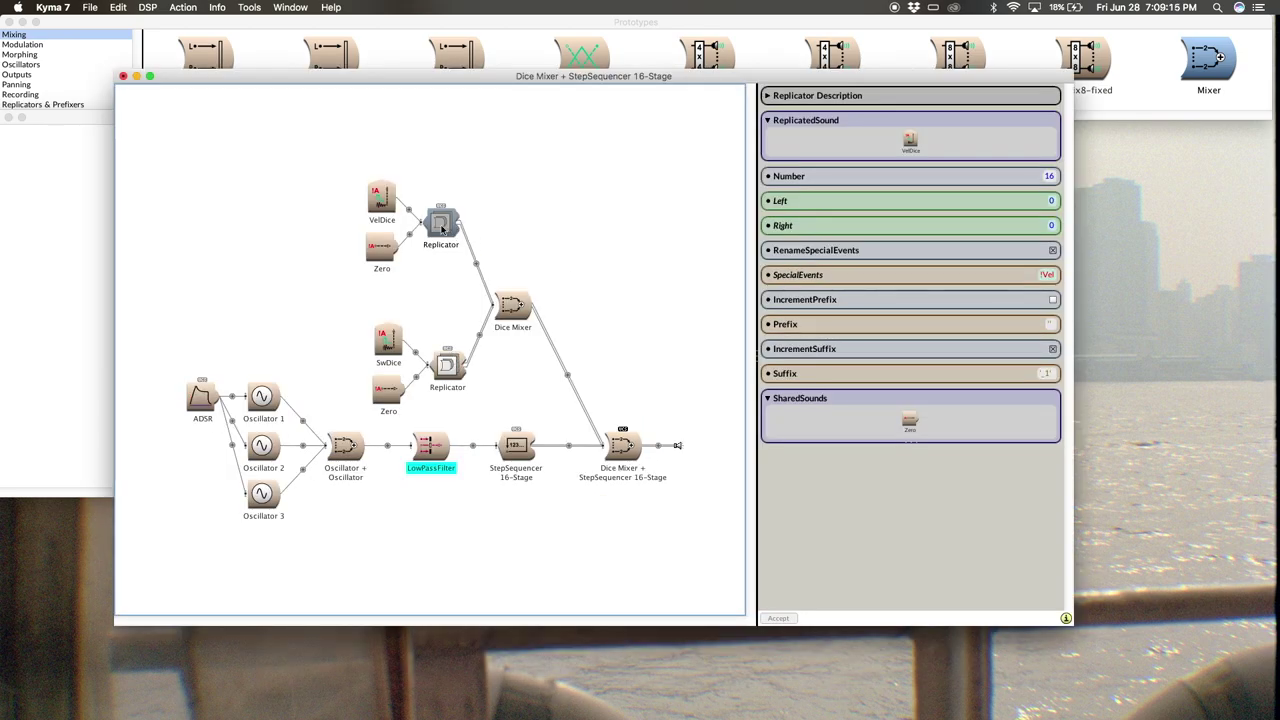
Step: Set the Suffix of both the upper and lower Replicators to '1'
left_click(1044, 376)
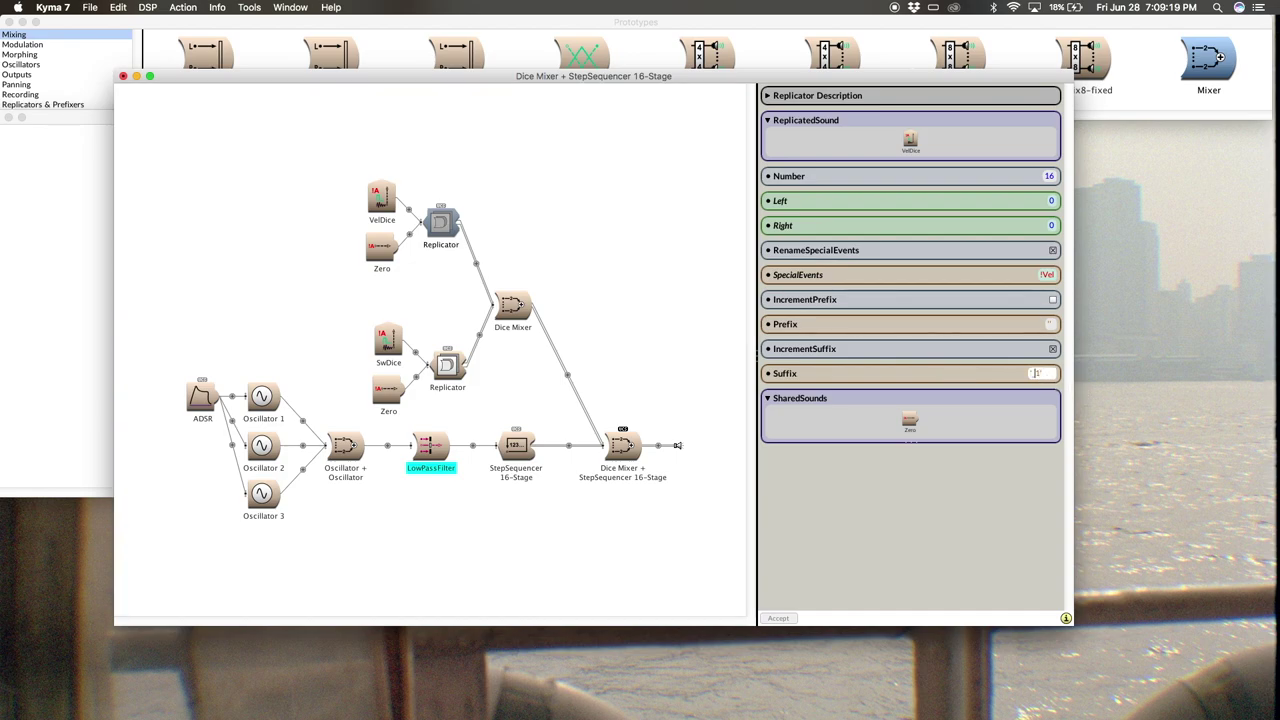
type("1")
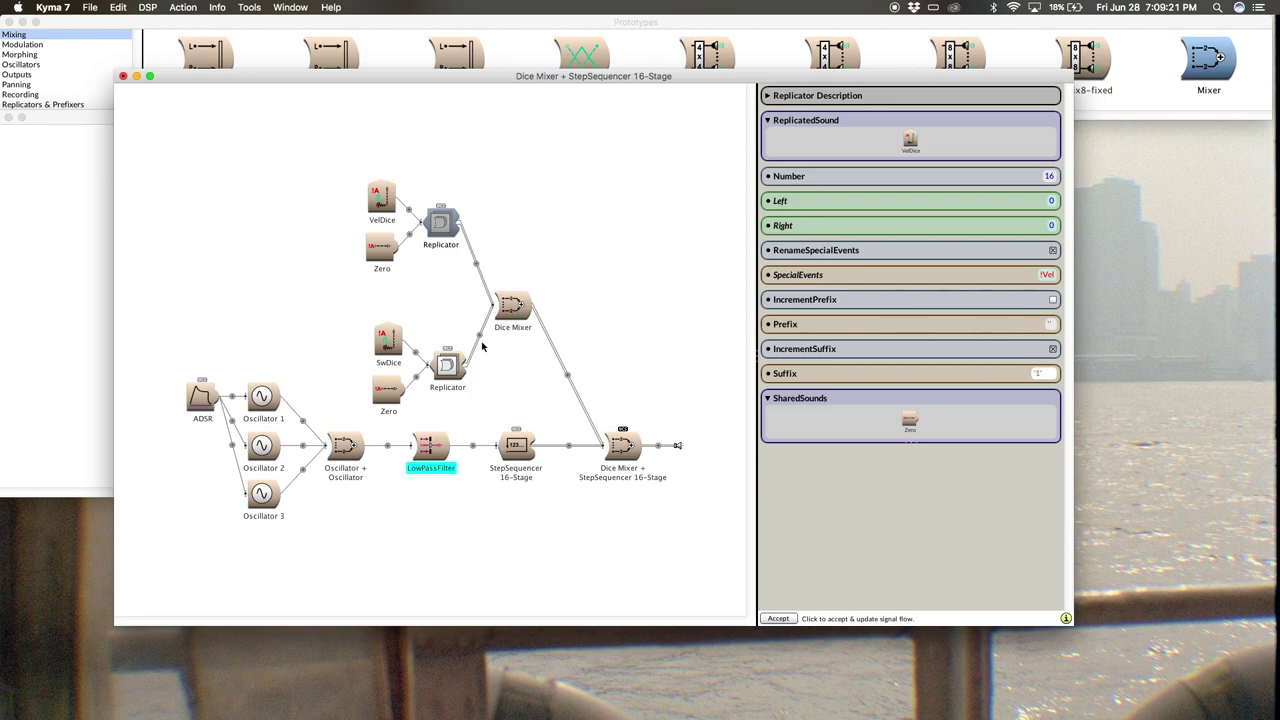
left_click(449, 366)
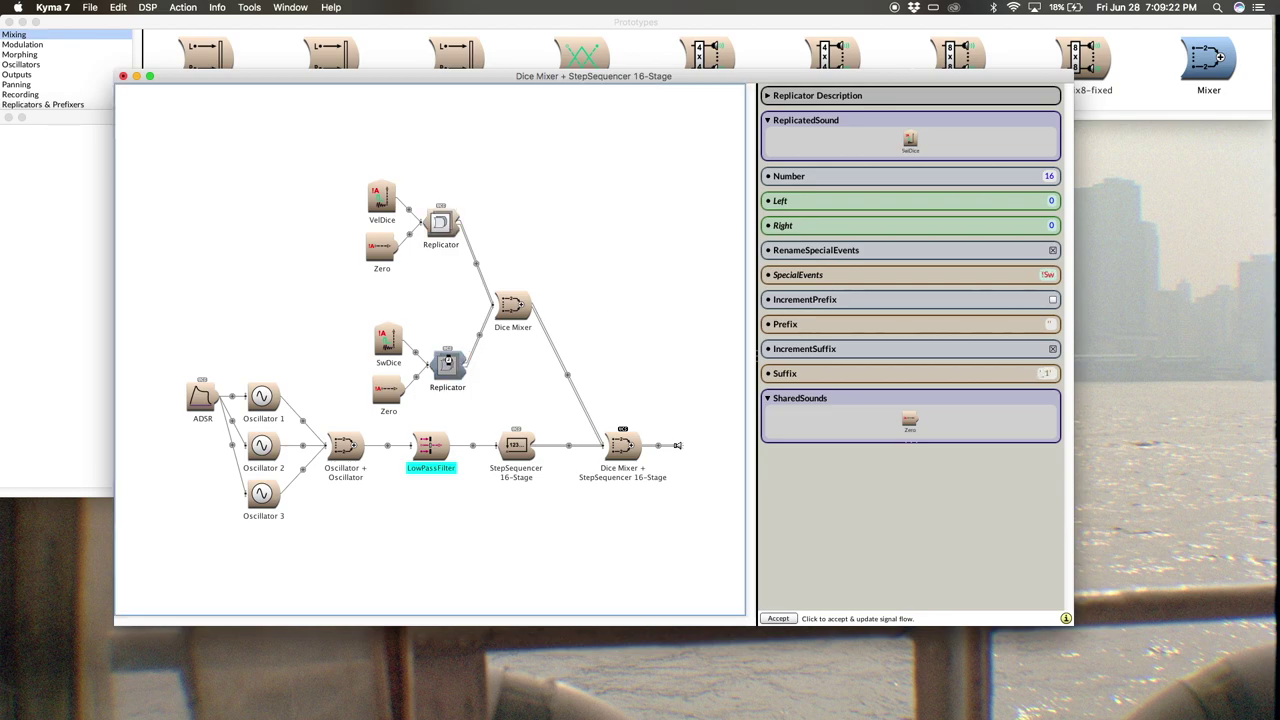
double_click(1043, 375)
left_click(1038, 374)
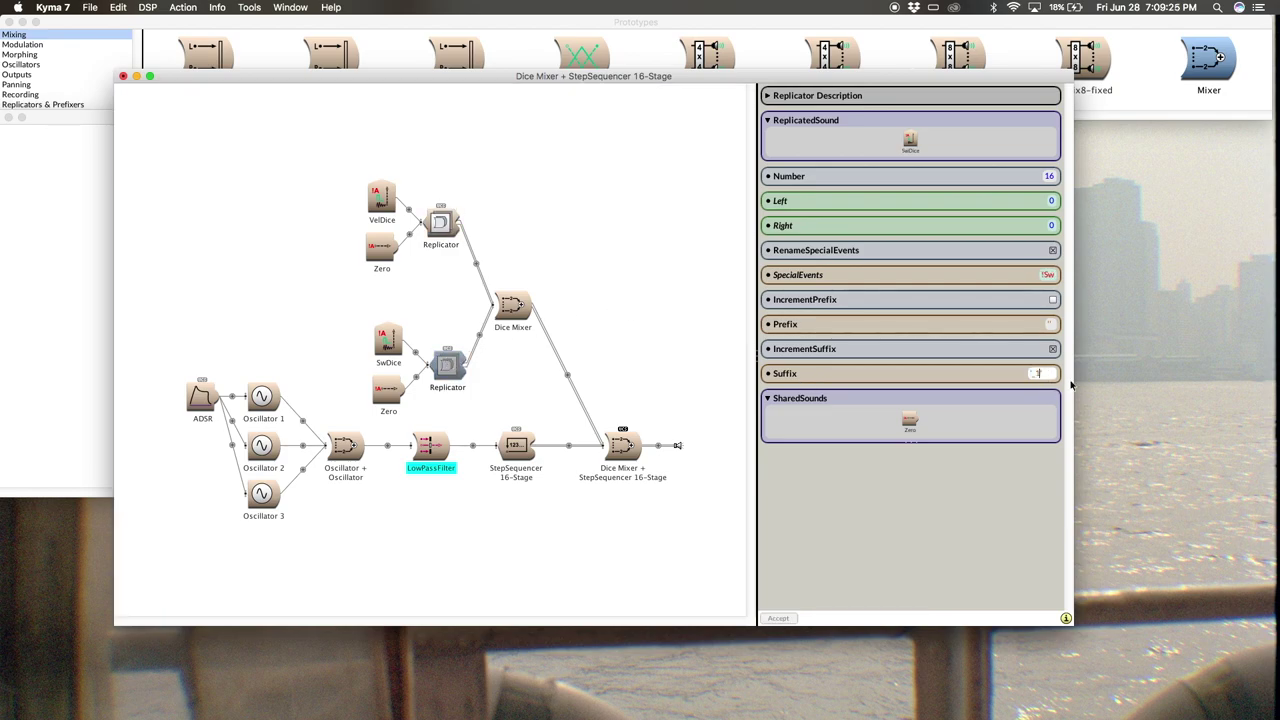
key("BackSpace")
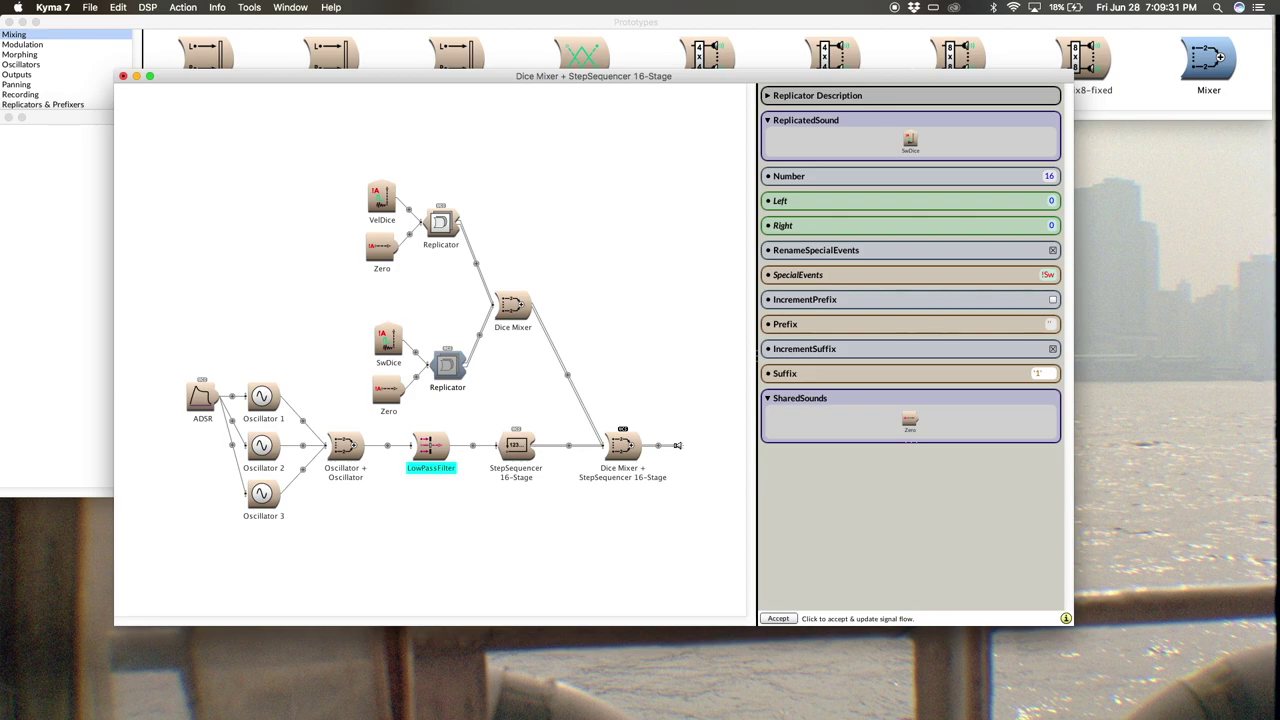
type("'")
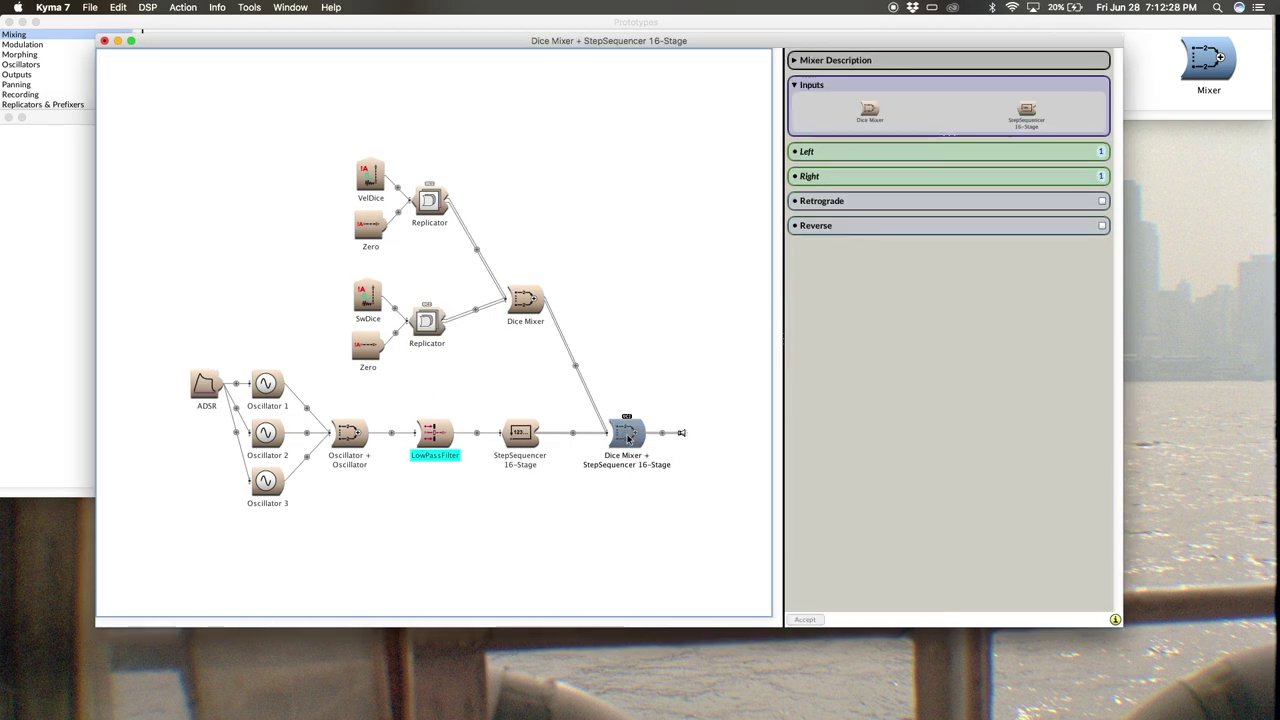
Step: Compile and play the combined sound, then clean up its control surface into 16 columns
key("ctrl+space")
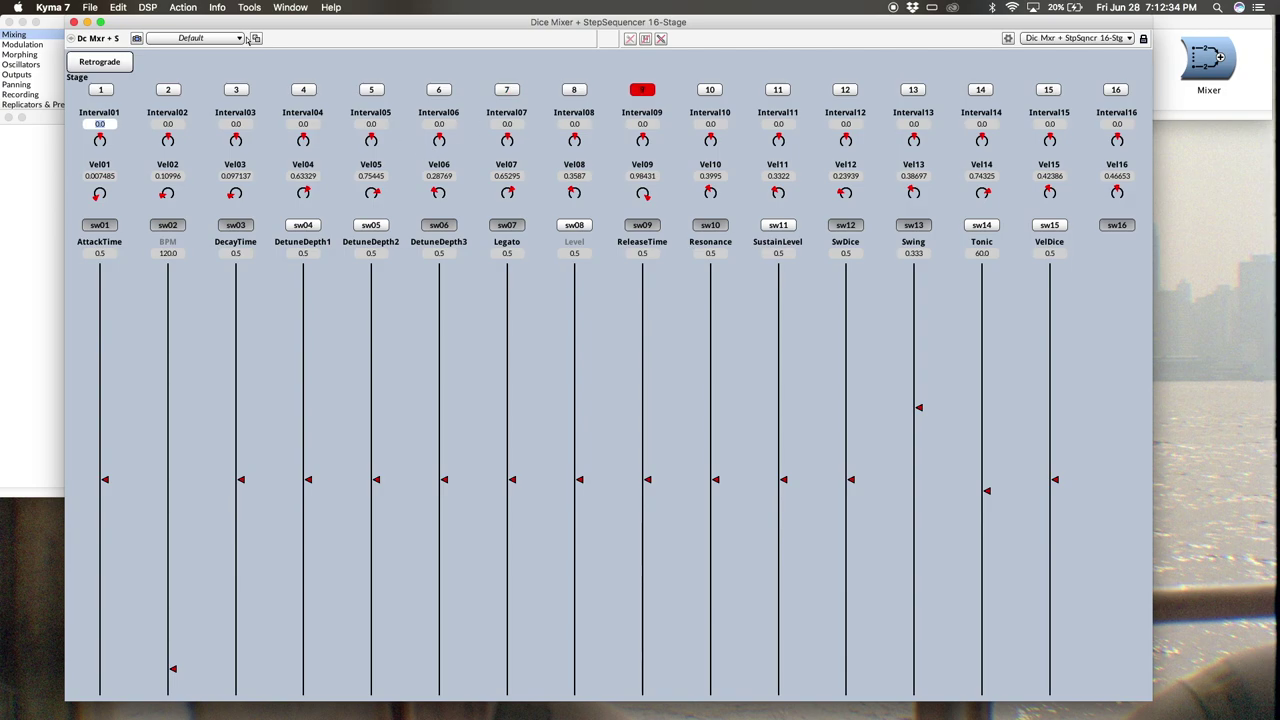
left_click(117, 7)
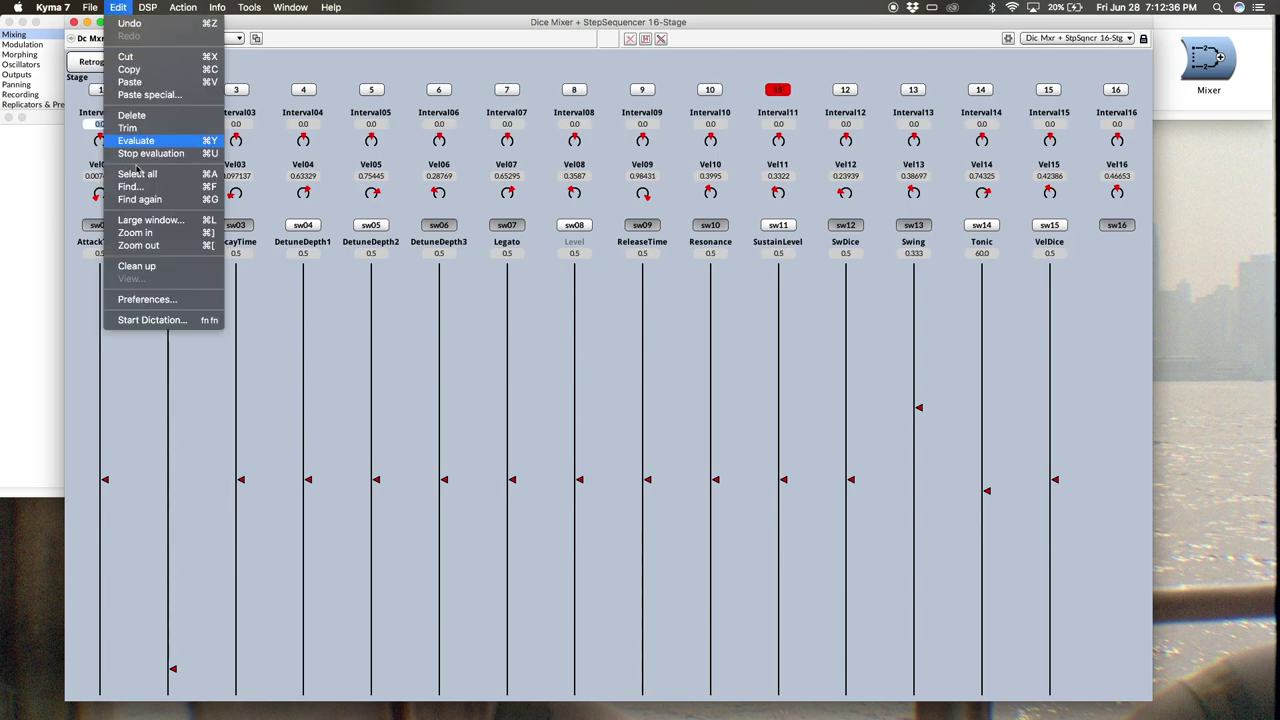
left_click(137, 266)
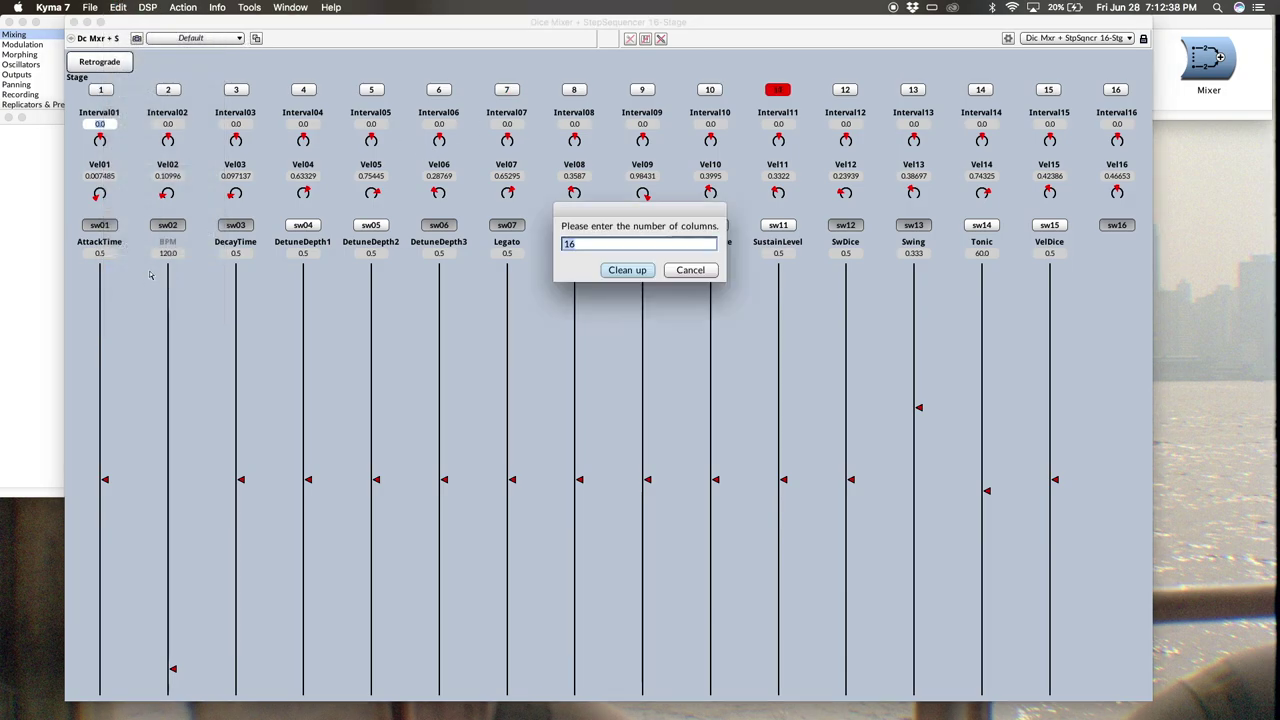
left_click(628, 270)
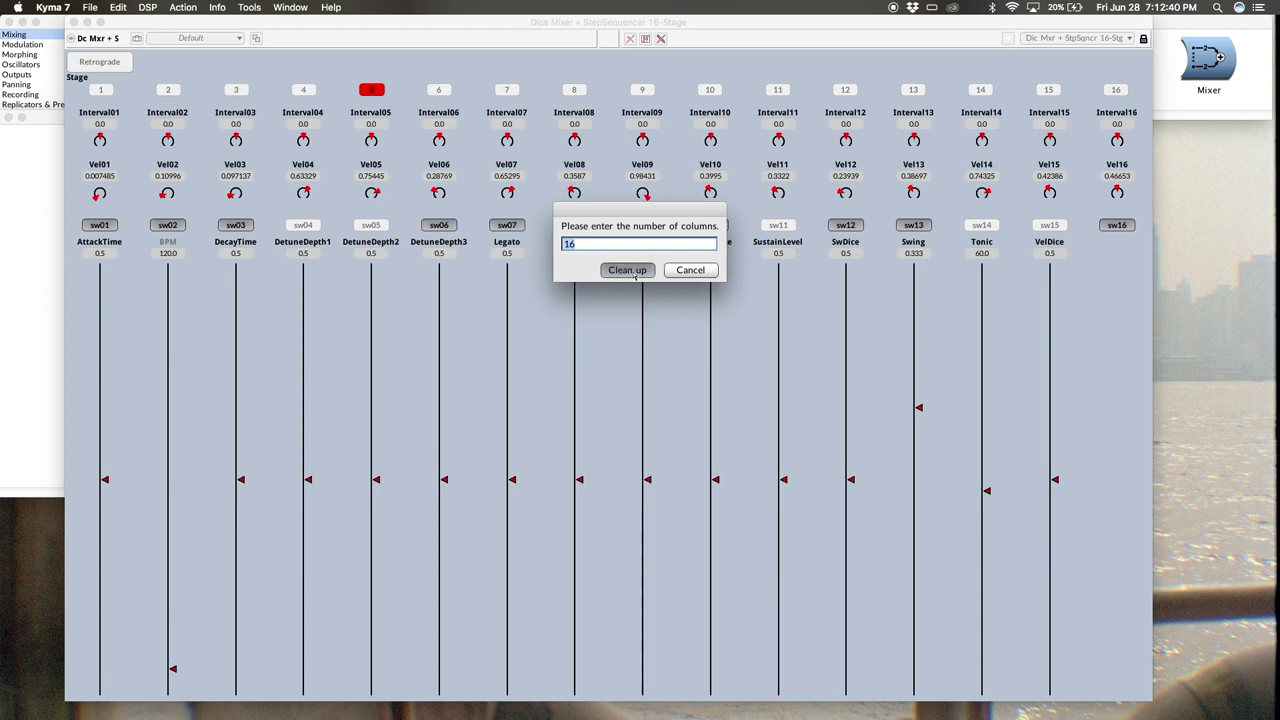
left_click(1008, 39)
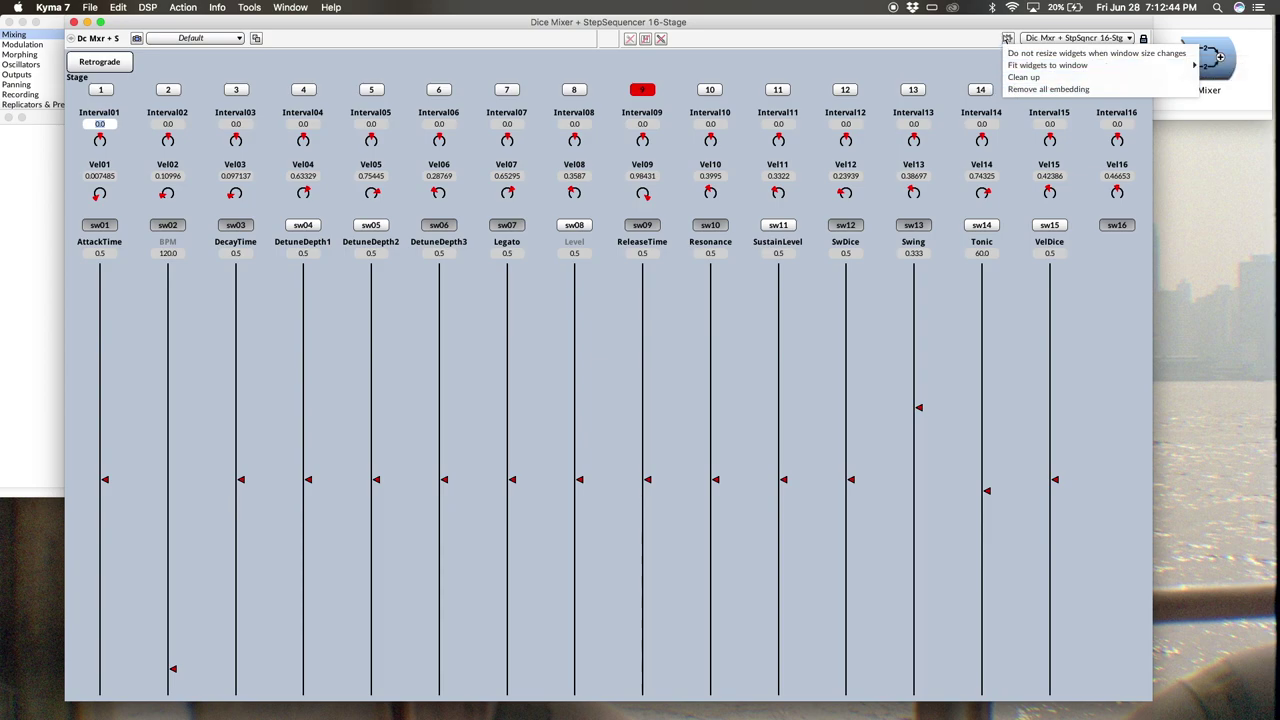
left_click(862, 288)
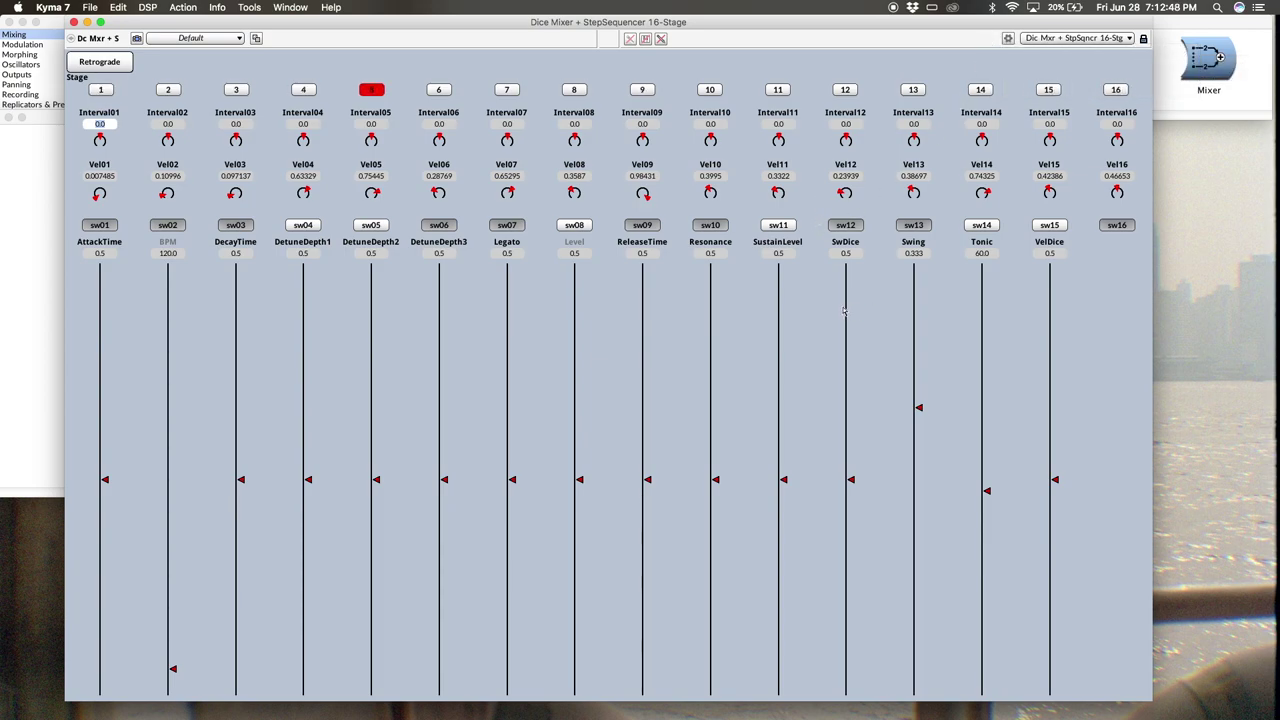
Step: Set the SwDice fader to 0.37 and change its widget type to Button
left_click_drag(851, 306, 846, 245)
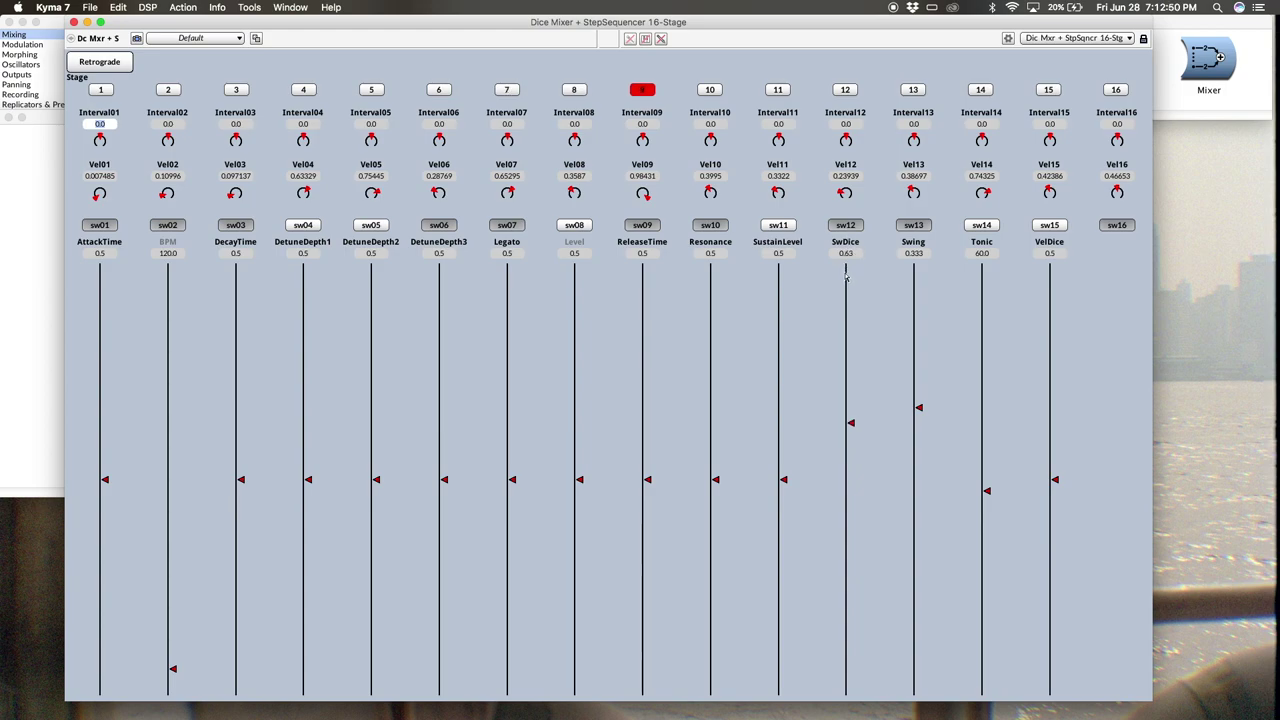
left_click_drag(849, 263, 851, 535)
right_click(844, 325)
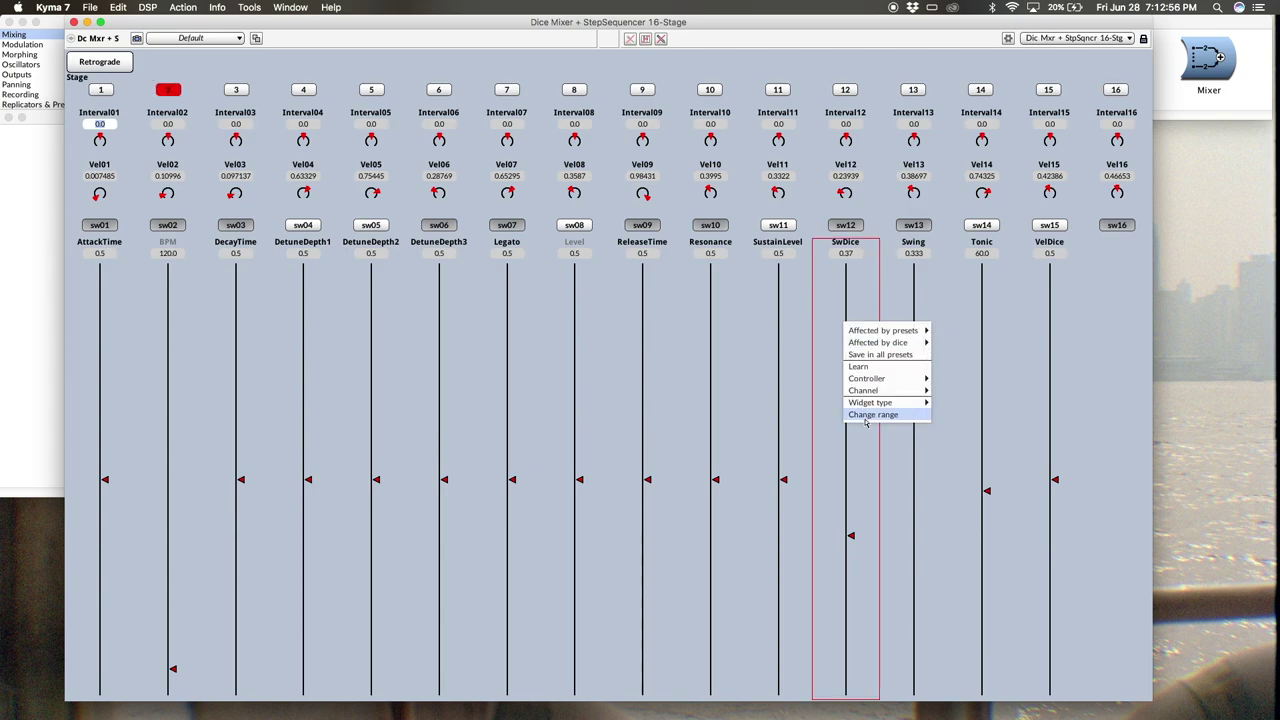
mouse_move(872, 402)
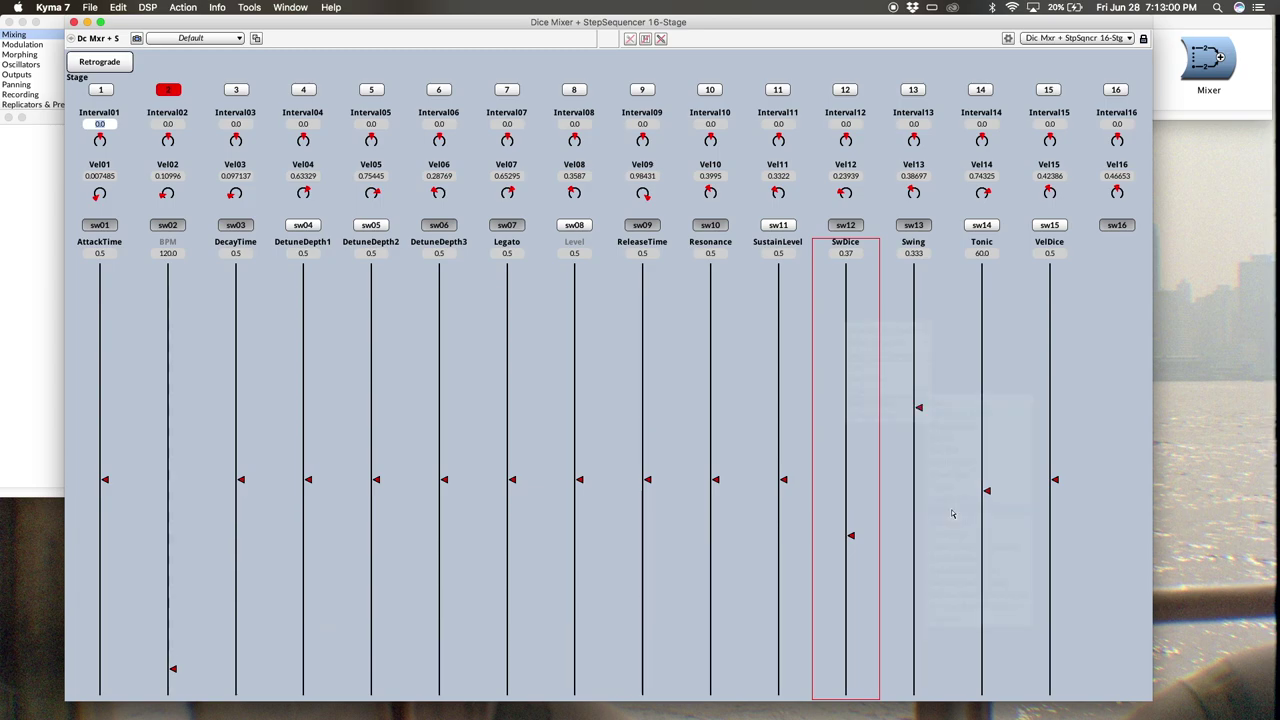
Step: Make VelDice a Button, then press both buttons to re-randomize velocities and switches
right_click(1054, 300)
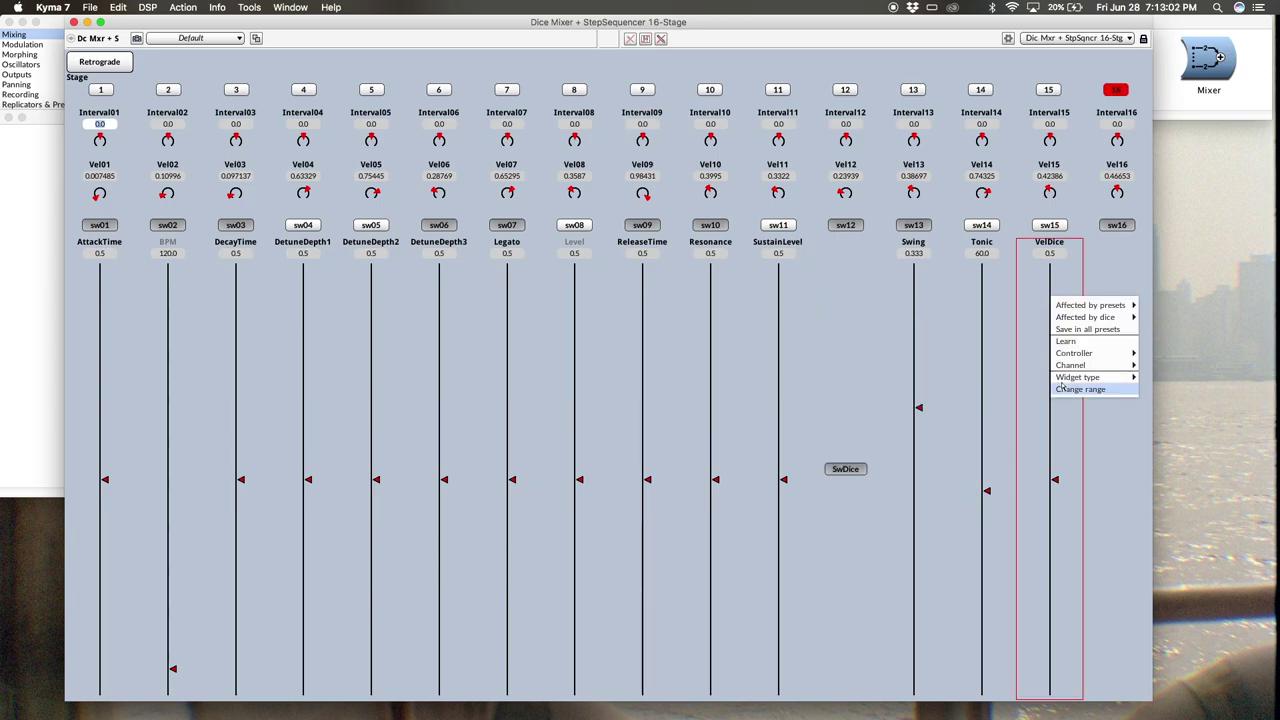
mouse_move(1068, 381)
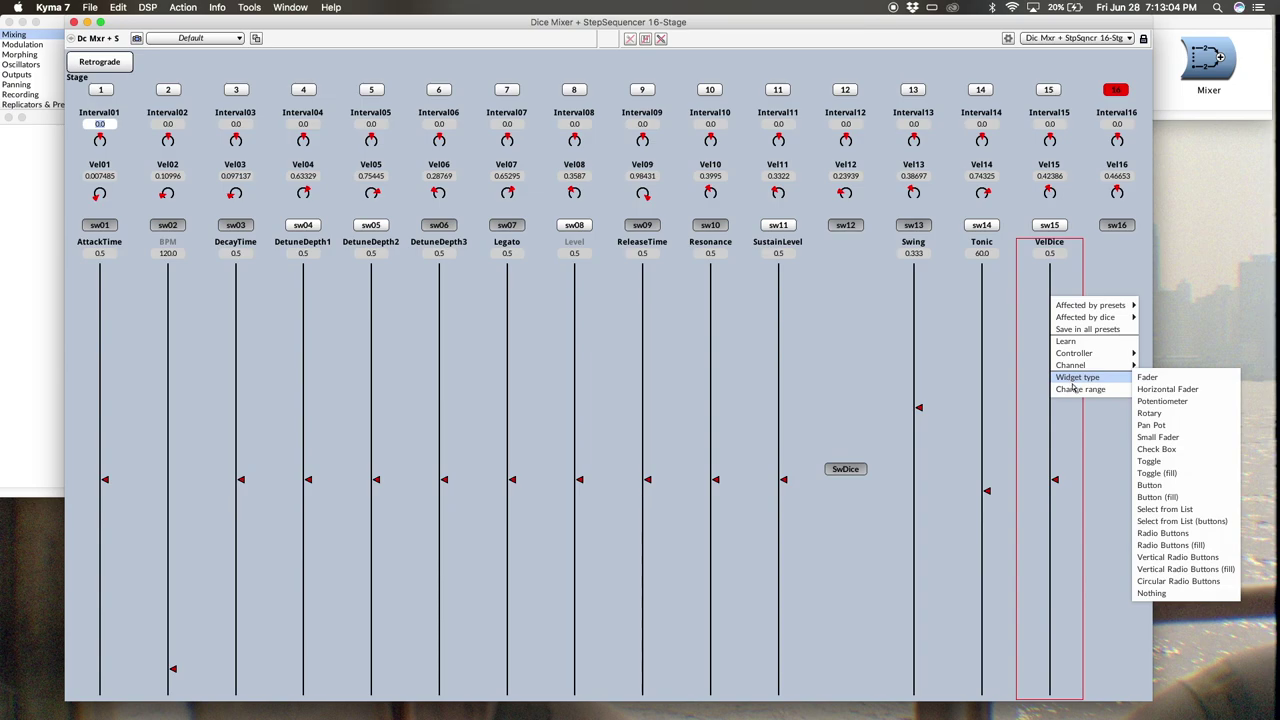
left_click(1150, 485)
left_click(1052, 470)
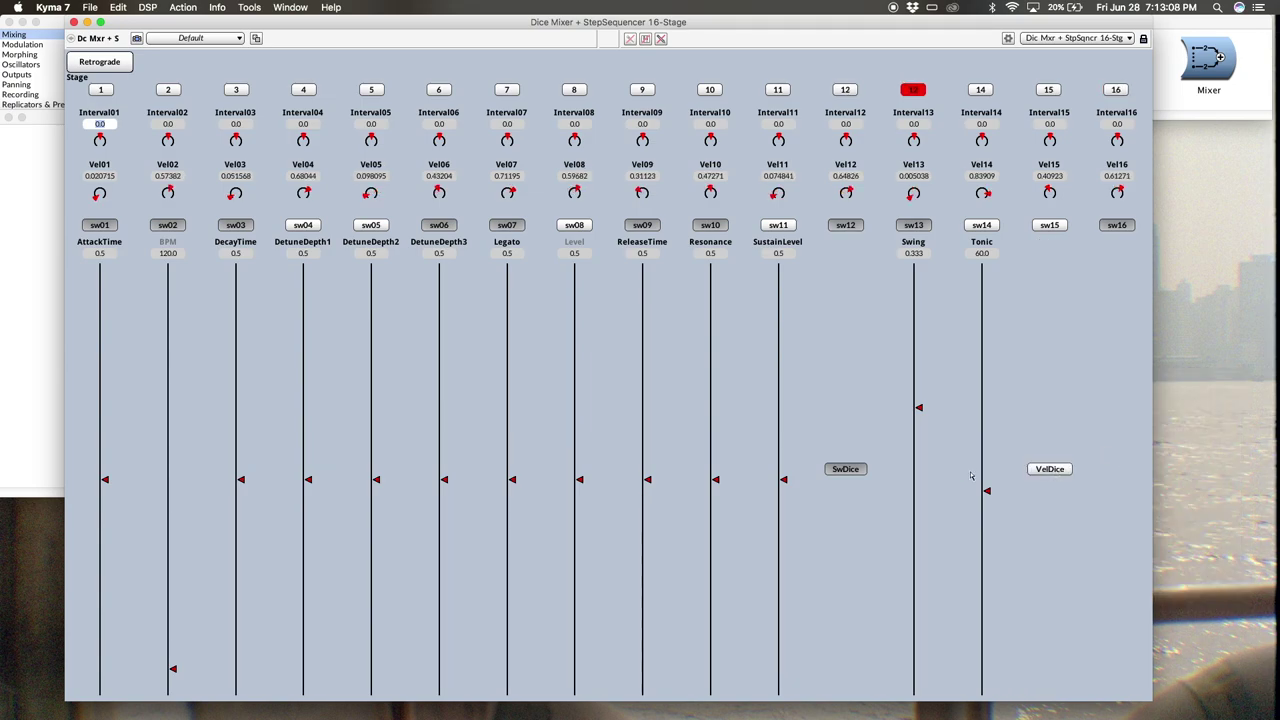
left_click(852, 470)
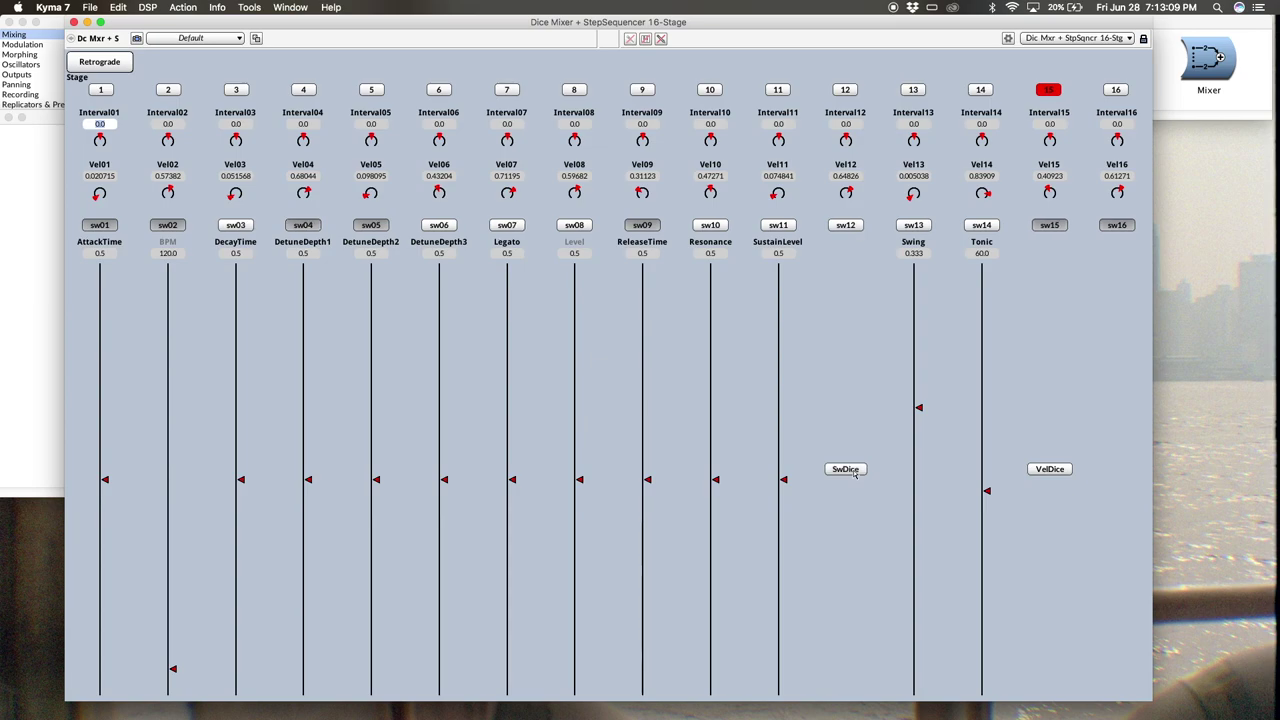
Step: Re-roll the random step velocities three times with VelDice
left_click(1050, 470)
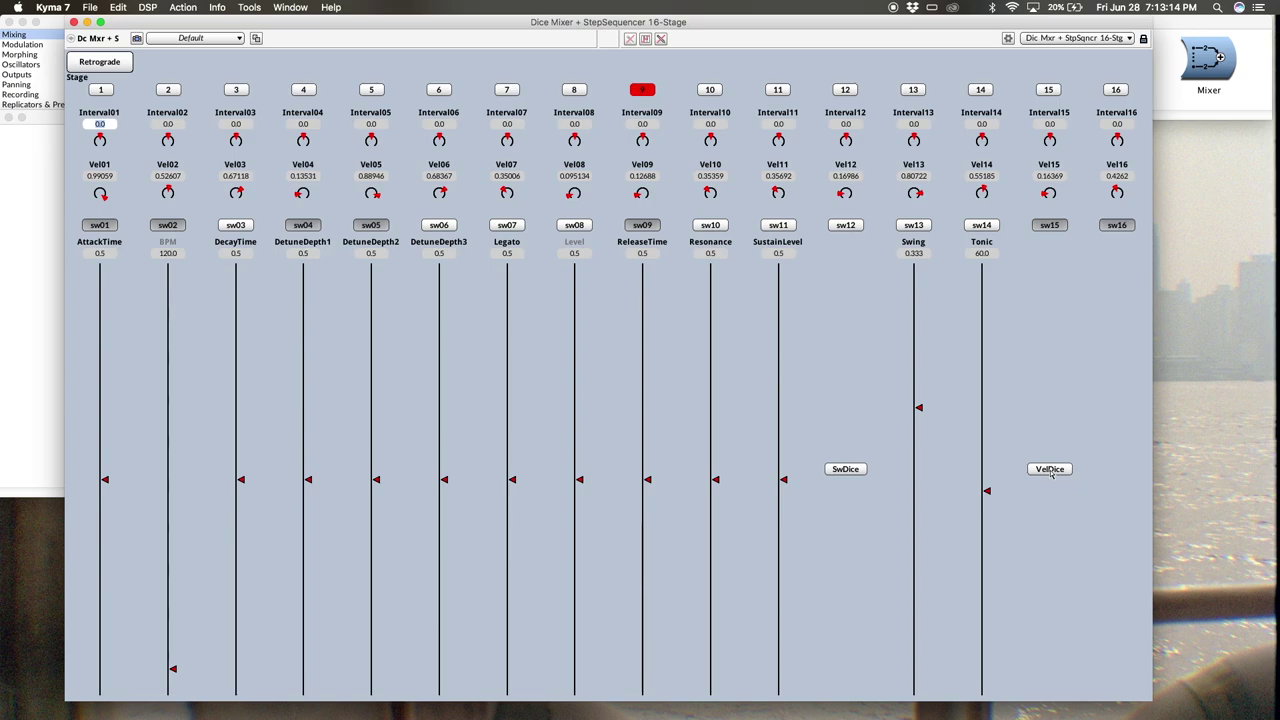
left_click(1050, 470)
left_click(1050, 470)
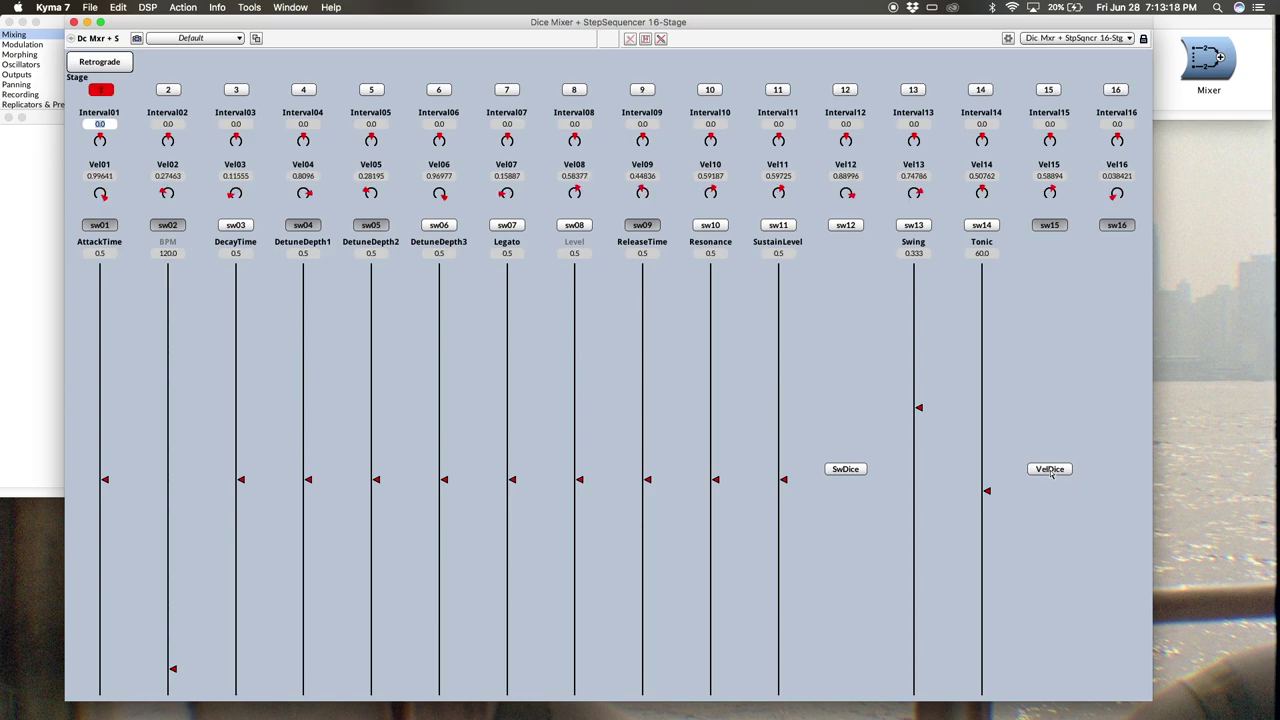
Step: Re-roll the step switch pattern four times with SwDice, briefly opening and closing the control surface editor
left_click(855, 470)
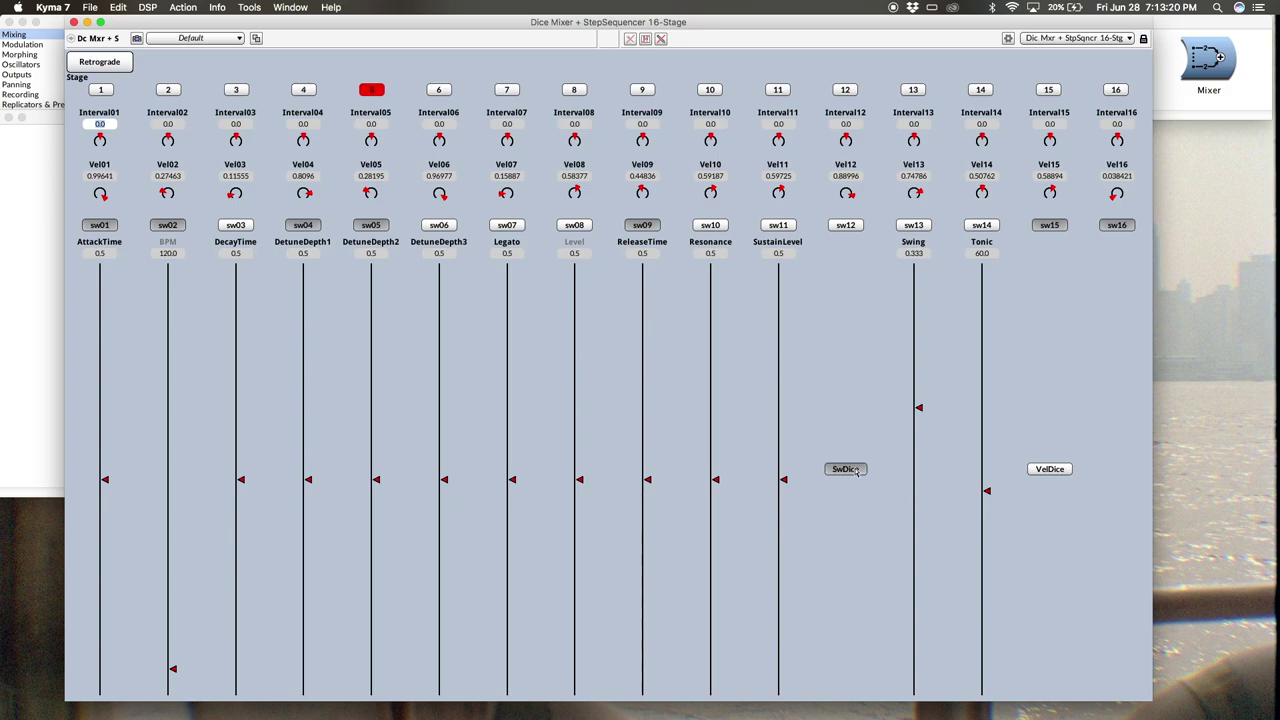
left_click(855, 470)
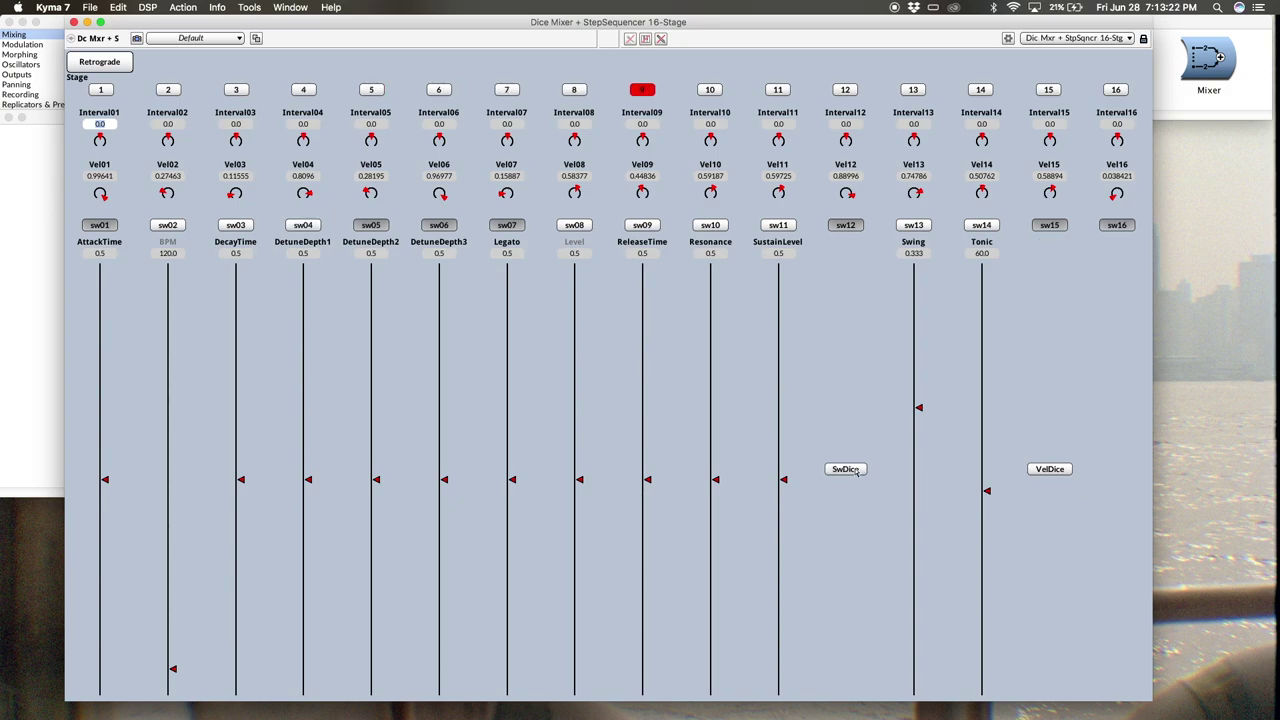
left_click(855, 470)
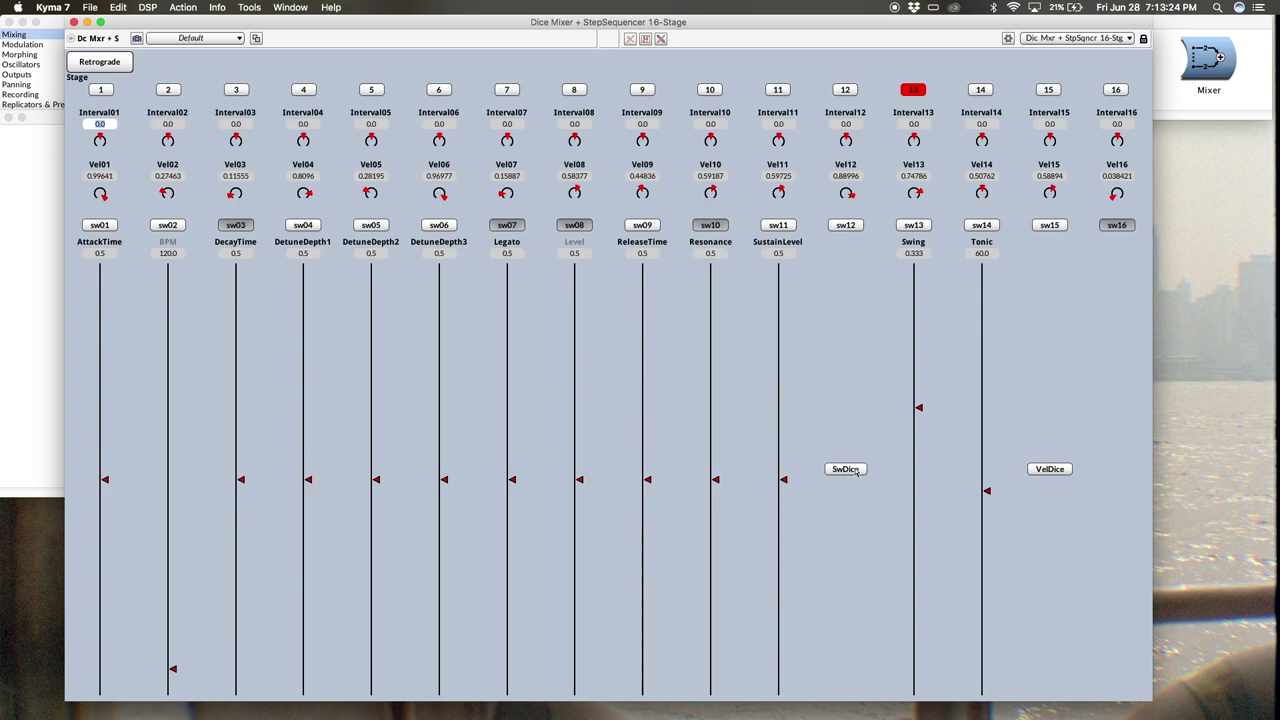
left_click(856, 470)
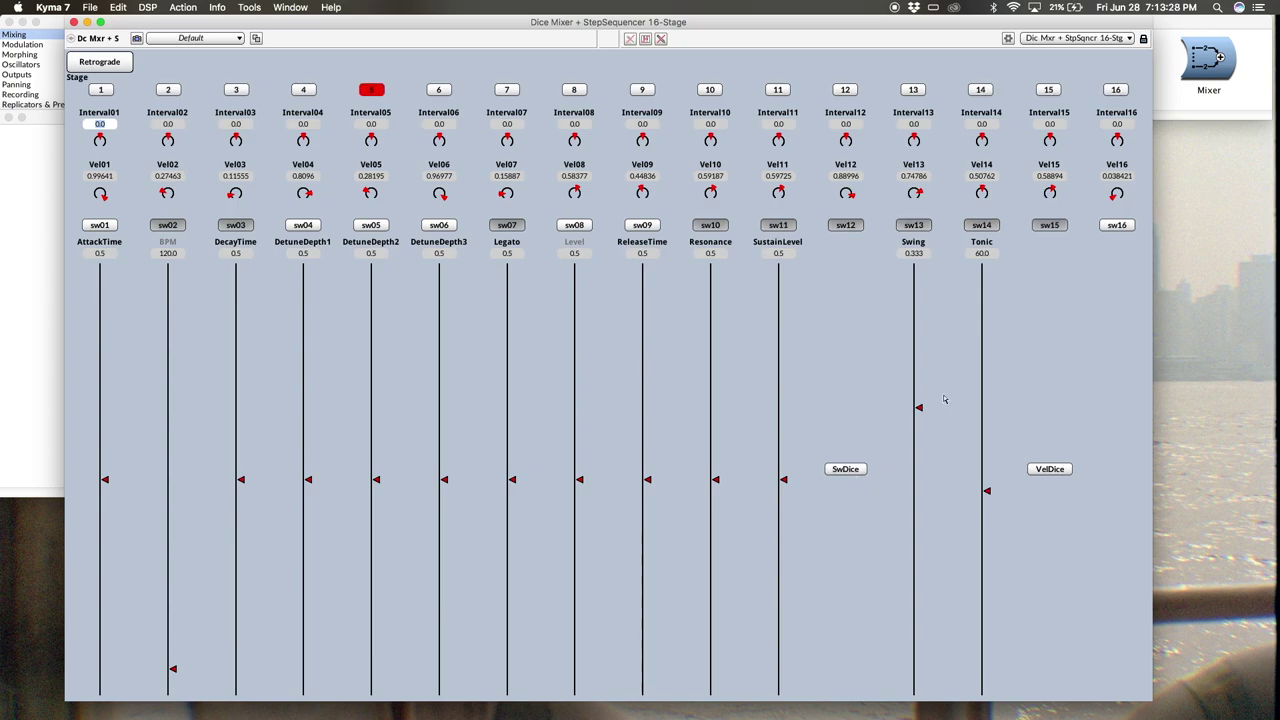
left_click(1143, 38)
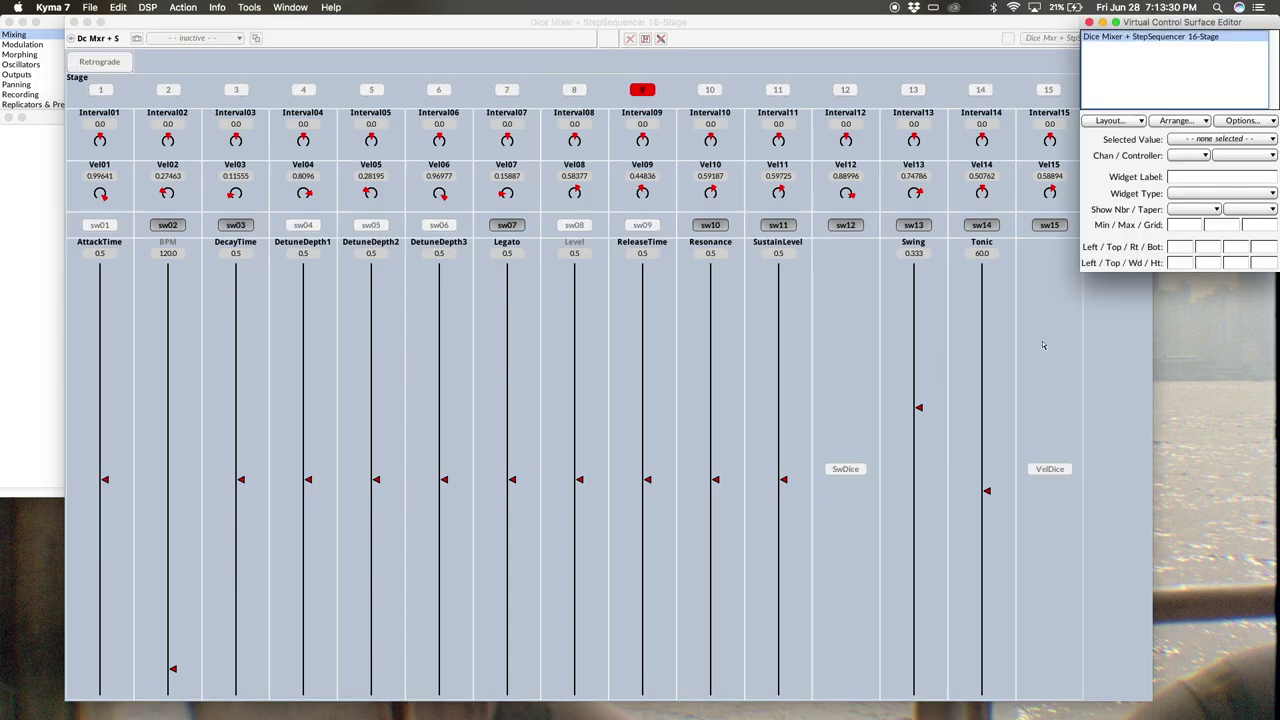
left_click(1089, 22)
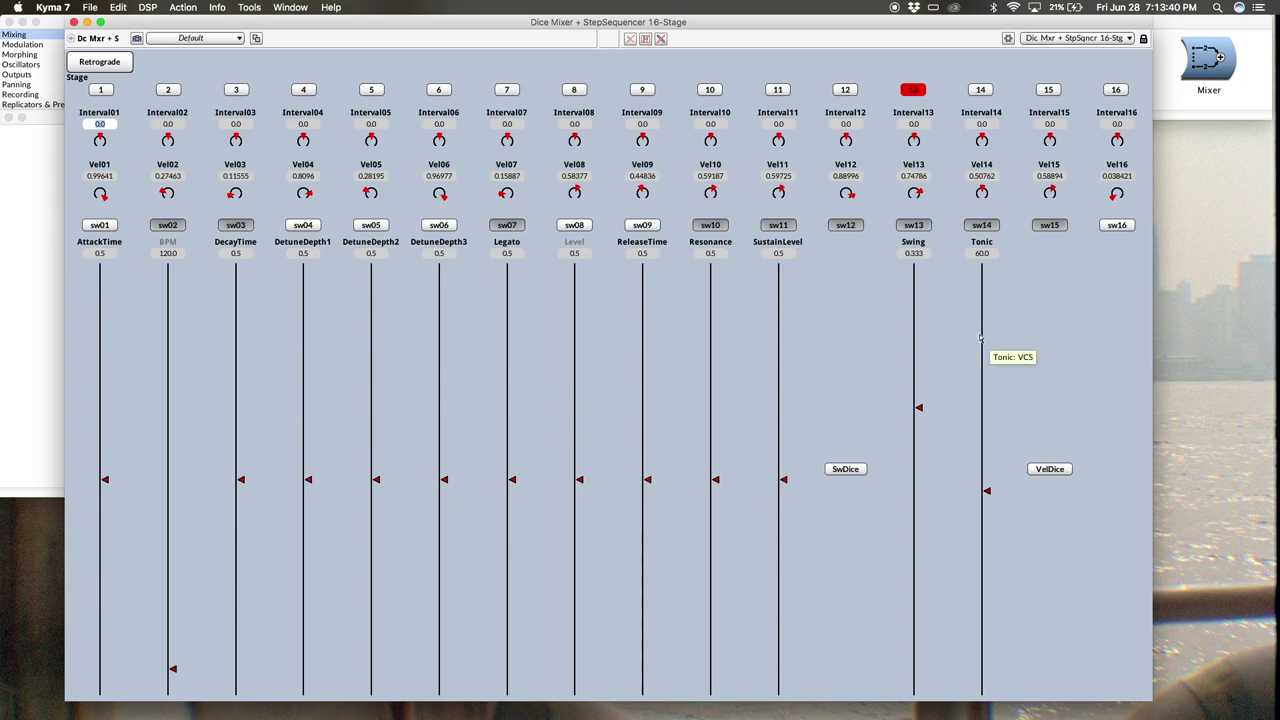
Step: Change the Tonic fader's range to a Grid of 1 so it snaps to whole numbers
scroll(980, 338, "up", 2)
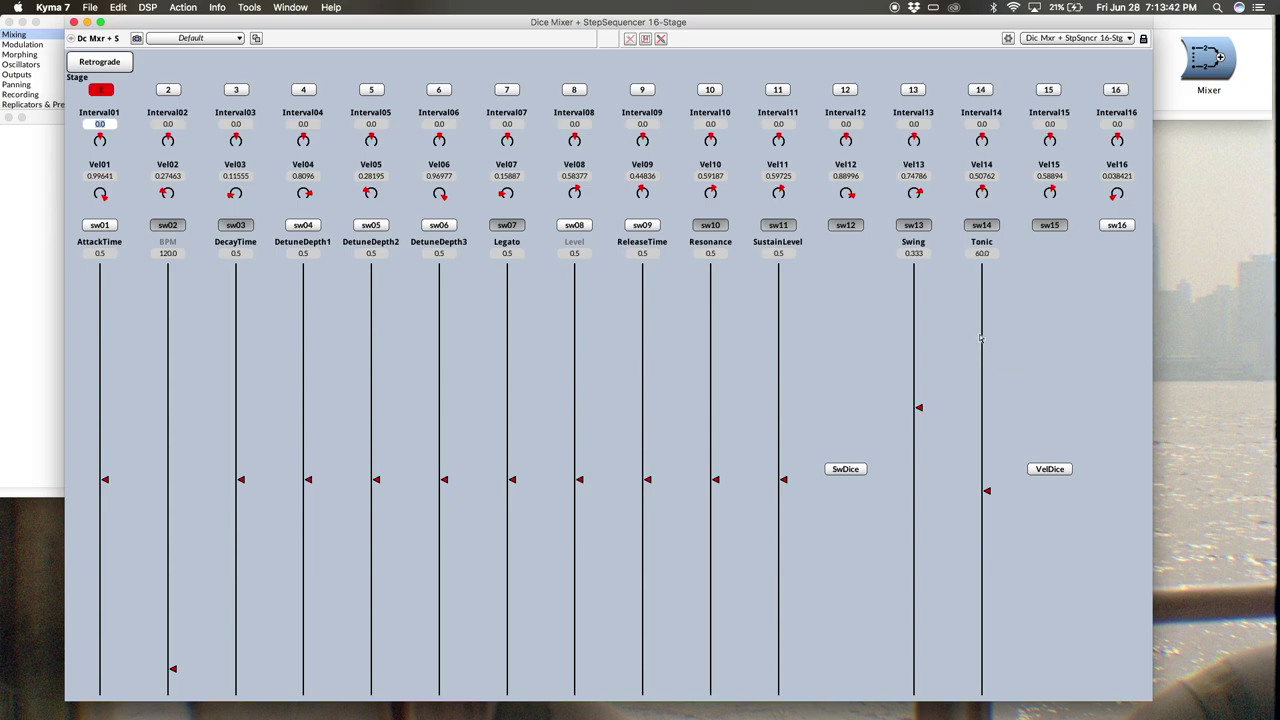
scroll(980, 338, "down", 10)
scroll(980, 338, "up", 5)
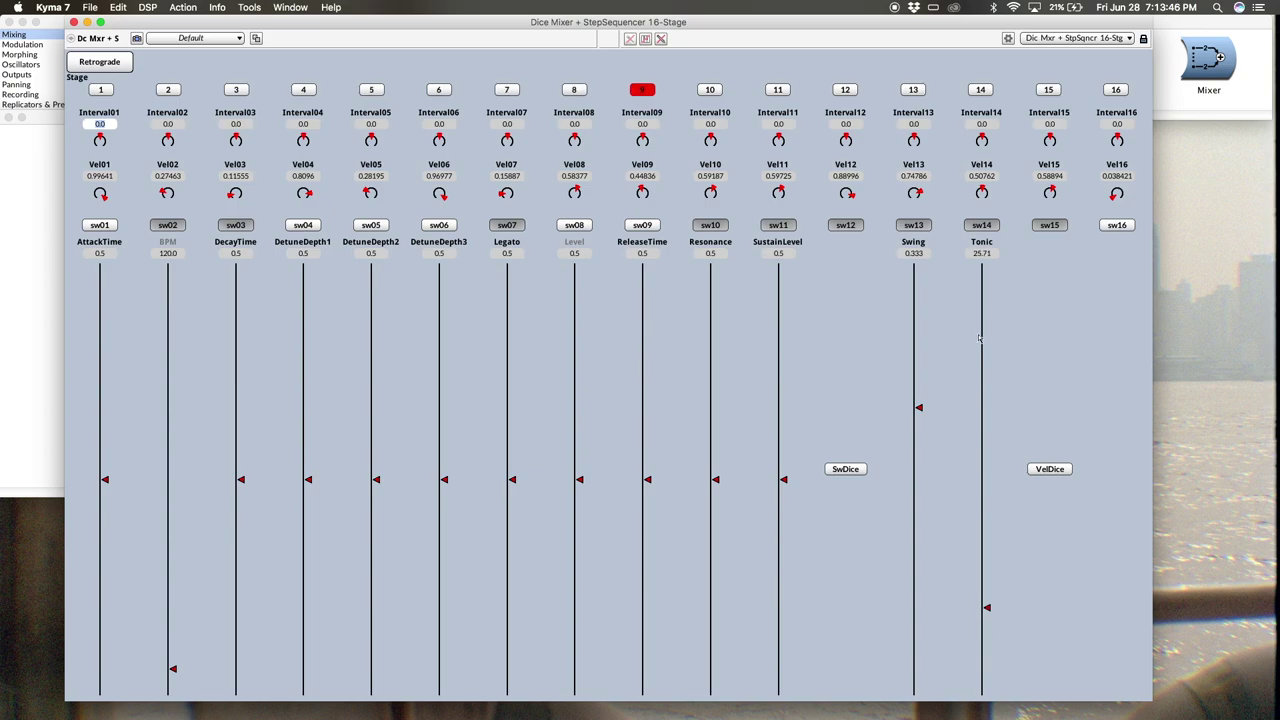
right_click(982, 337)
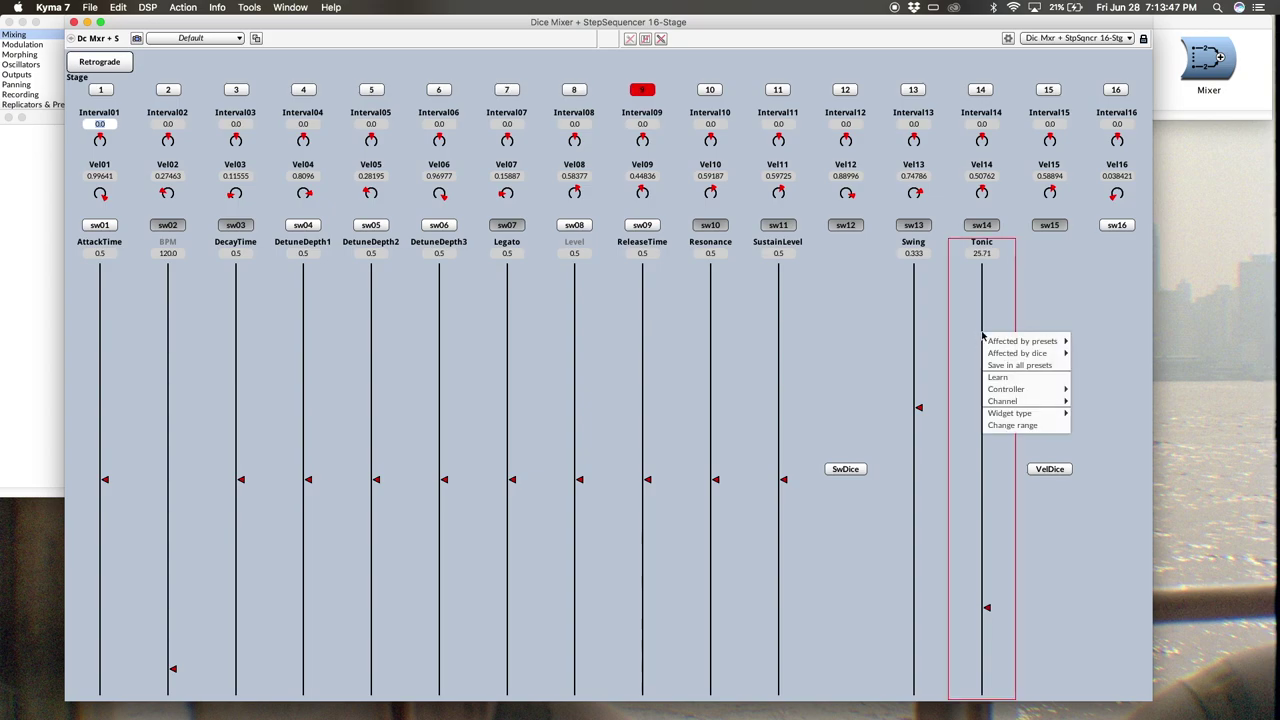
left_click(1018, 428)
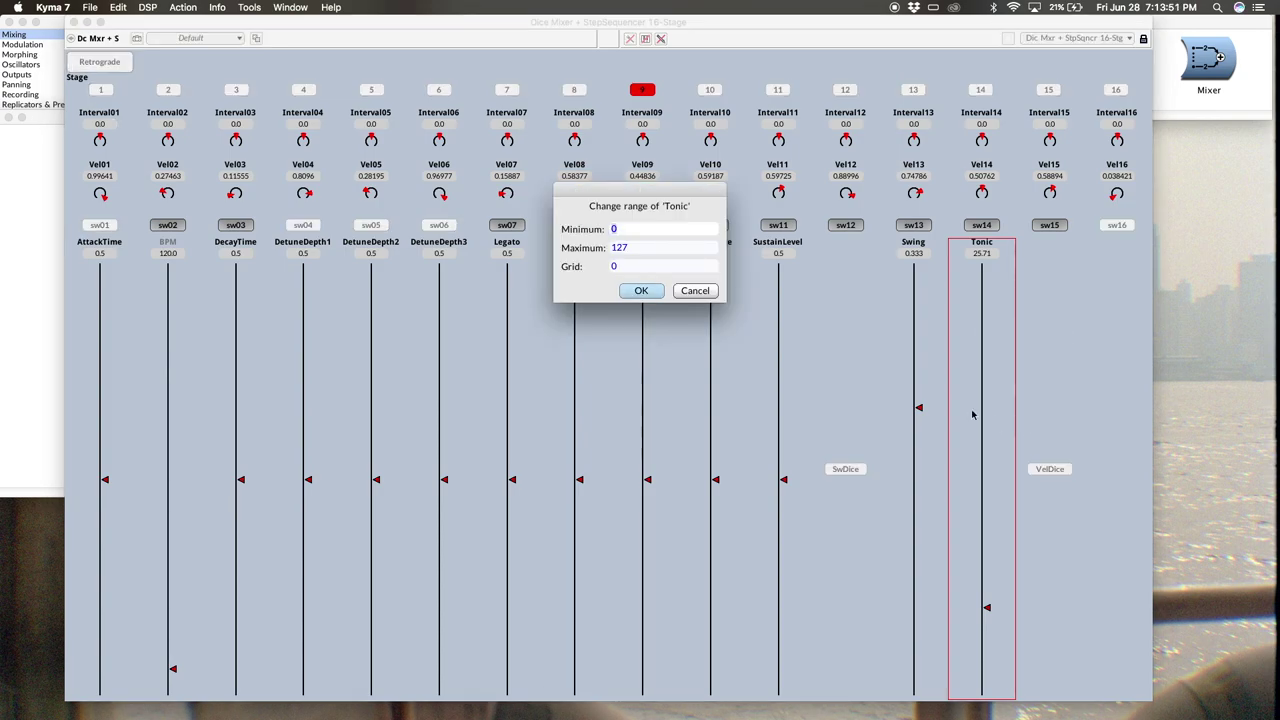
double_click(634, 265)
type("1")
key("Return")
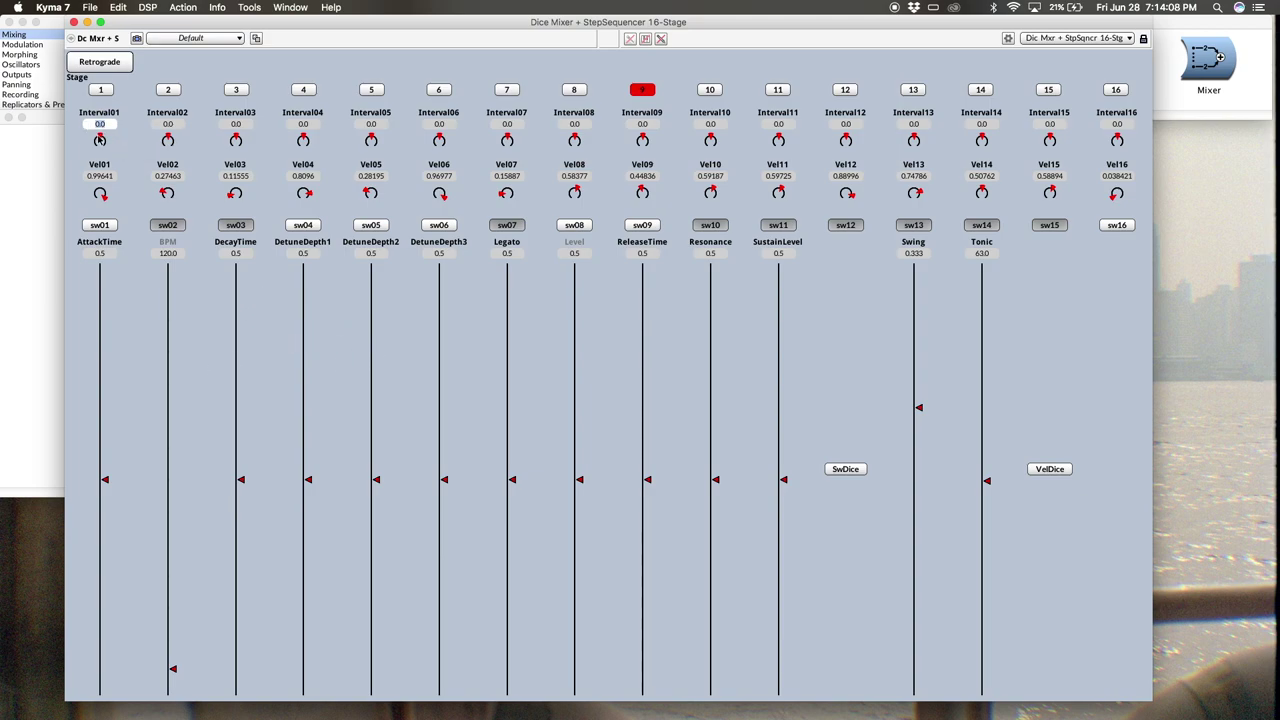
type("2")
Step: Set step 1's interval to 3 and bring Tonic down to 62
scroll(100, 140, "down", 3)
scroll(100, 140, "down", 2)
scroll(100, 140, "up", 4)
scroll(981, 375, "down", 6)
Step: Re-roll the switches and velocities with SwDice and VelDice, then lower Vel10 to about 0.33
left_click(851, 471)
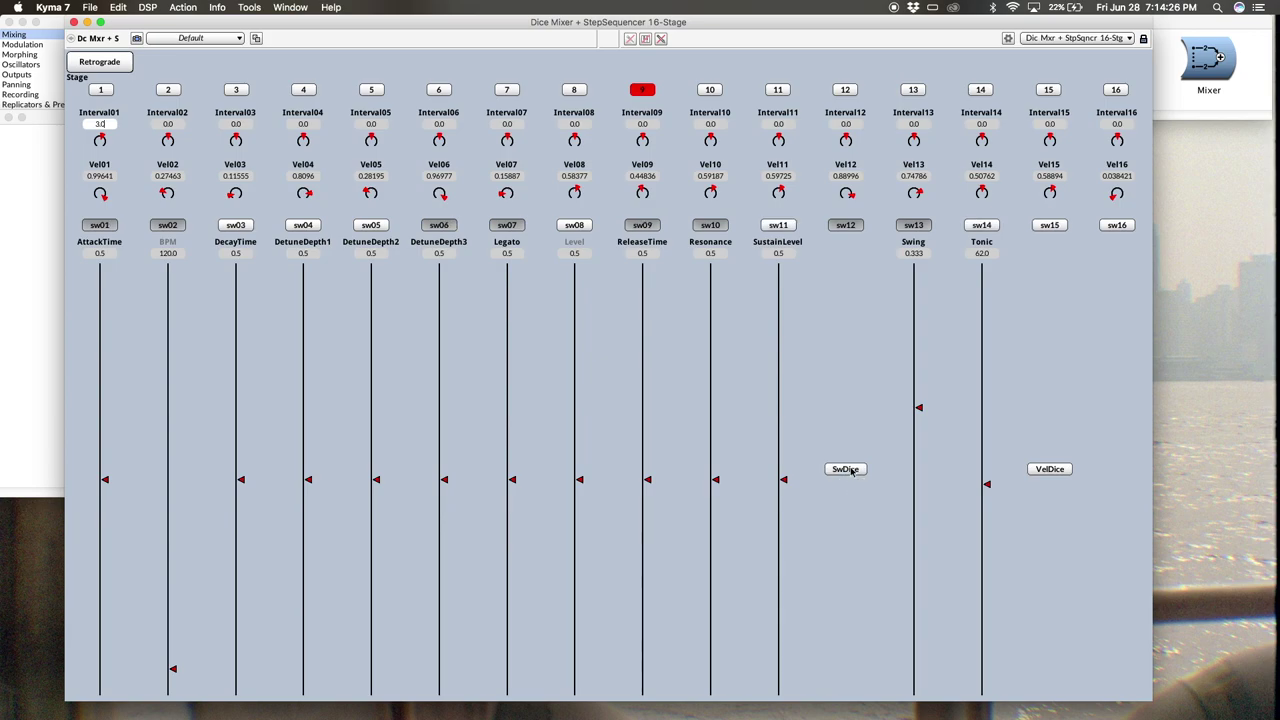
left_click(1049, 469)
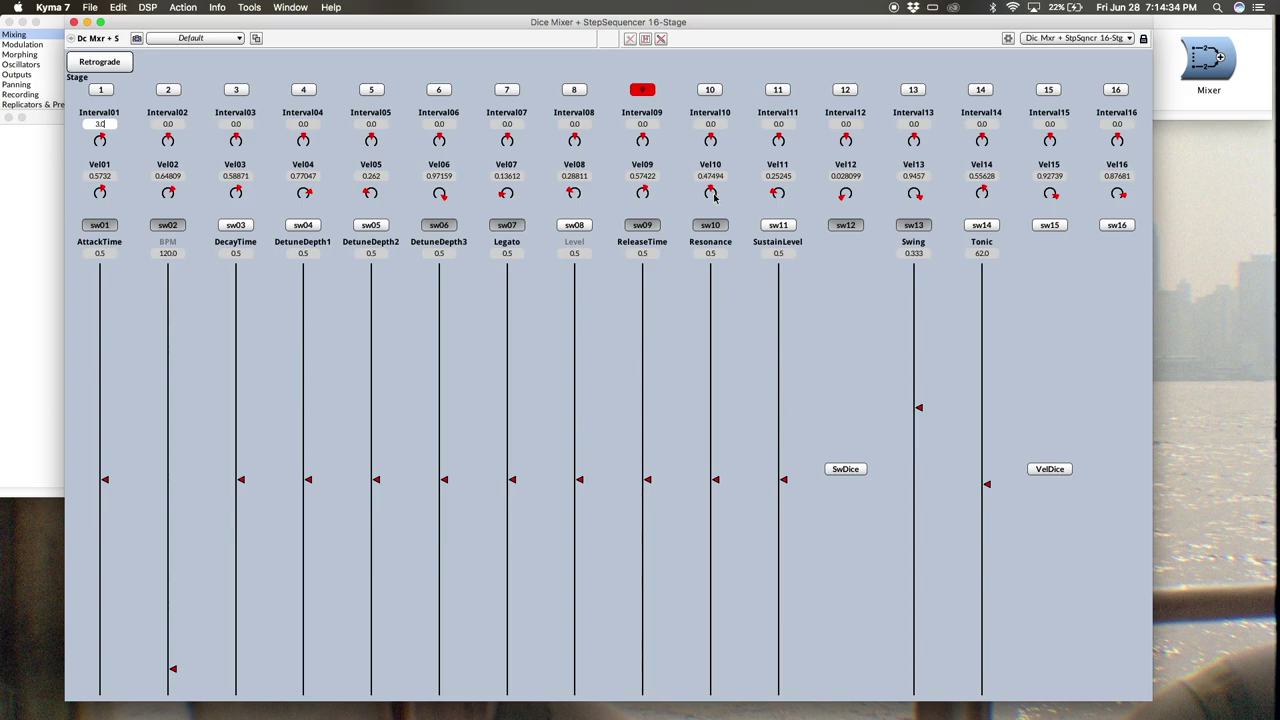
scroll(713, 197, "down", 3)
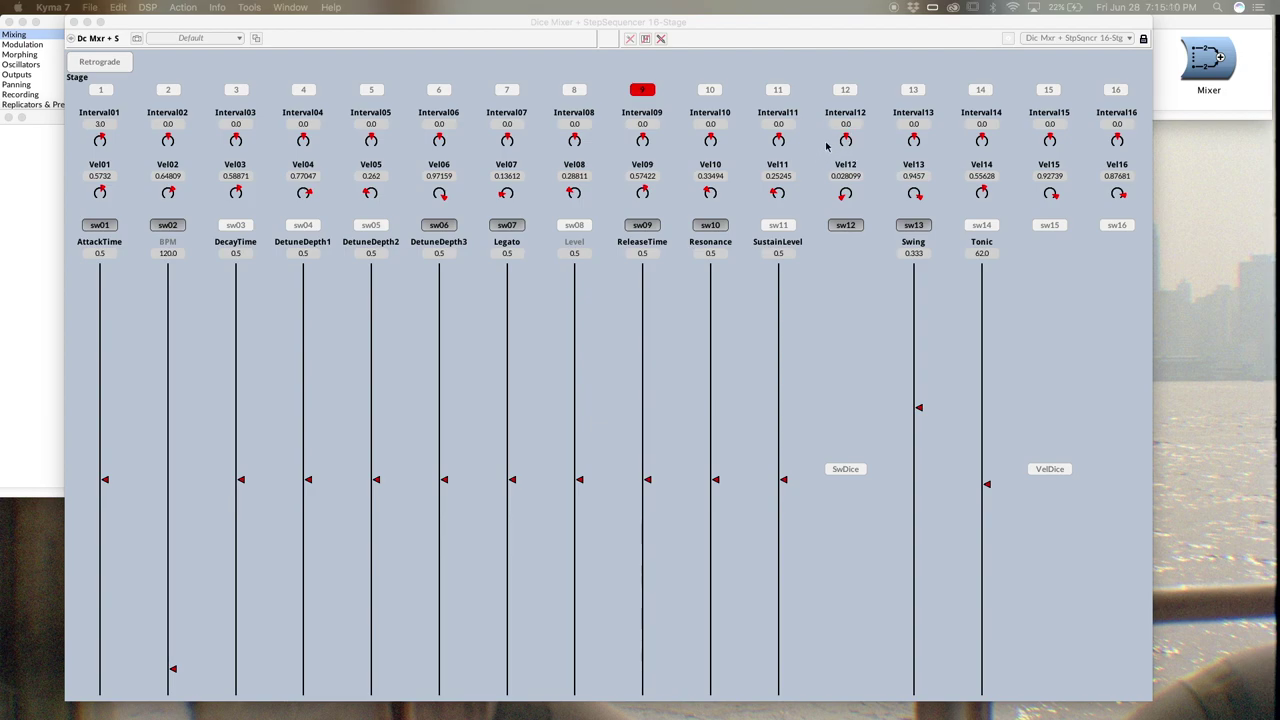
Step: Close the Virtual Control Surface window to return to the Dice Mixer + StepSequencer 16-Stage graph
left_click(73, 22)
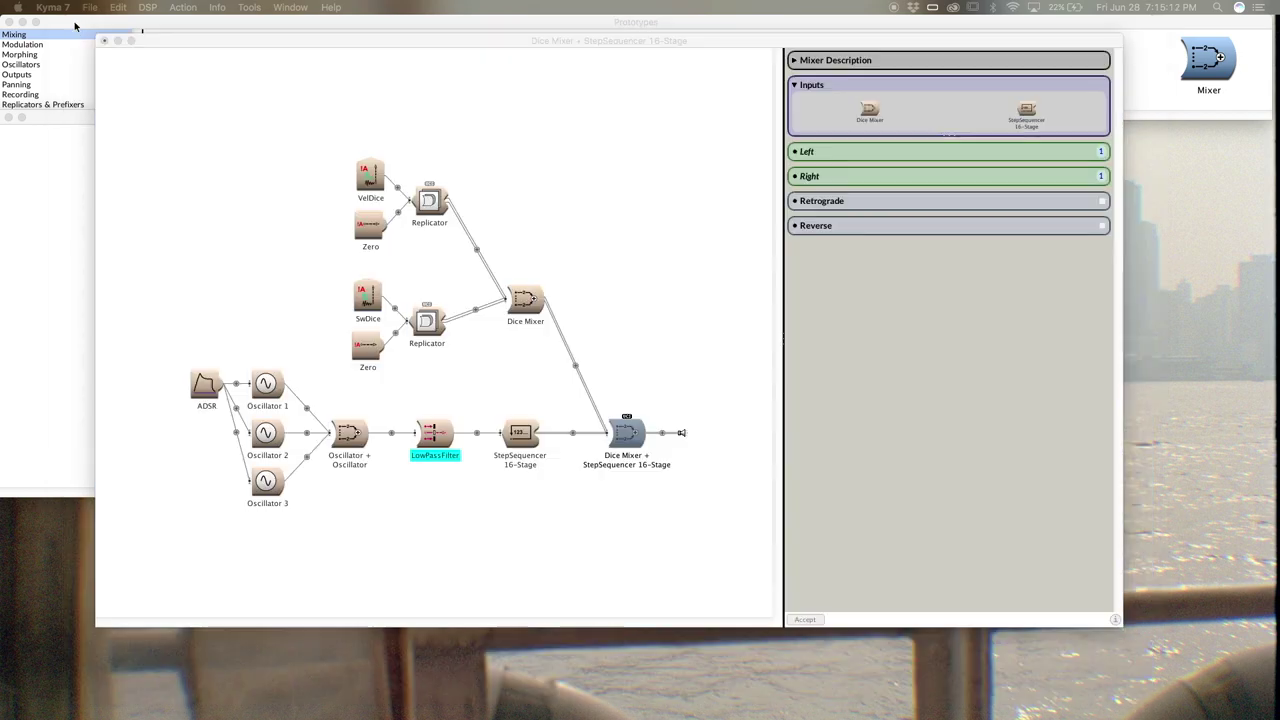